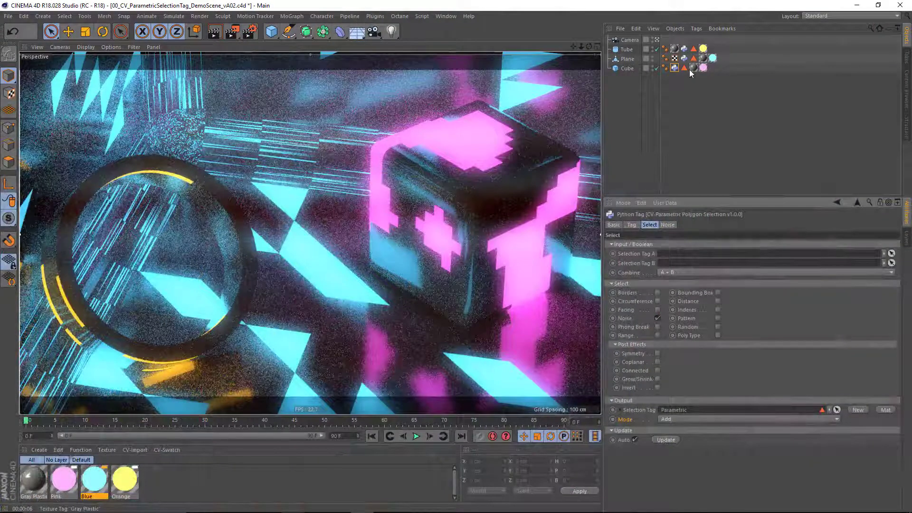
Inspect the Cube's polygon selection tag and Pink texture tag, and stop the live render in the viewport.
{"action": "left_click", "coordinate": [687, 69]}
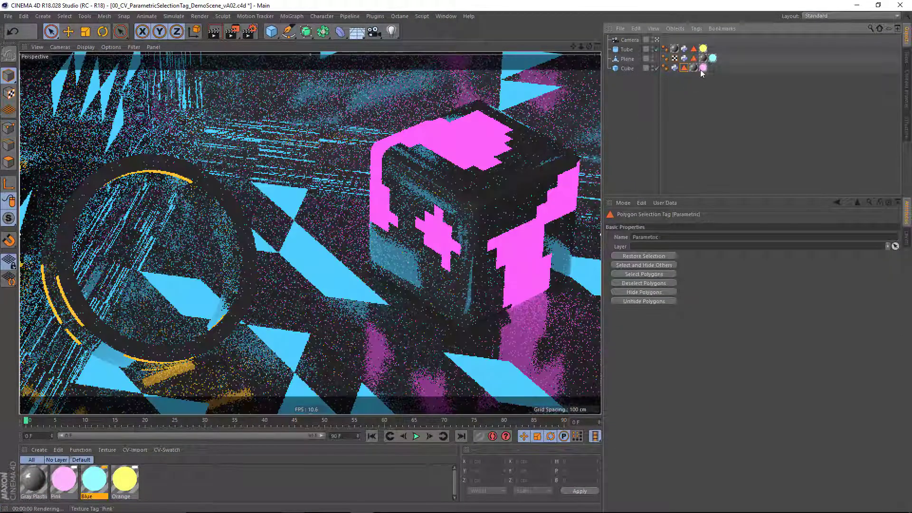
{"action": "left_click", "coordinate": [702, 68]}
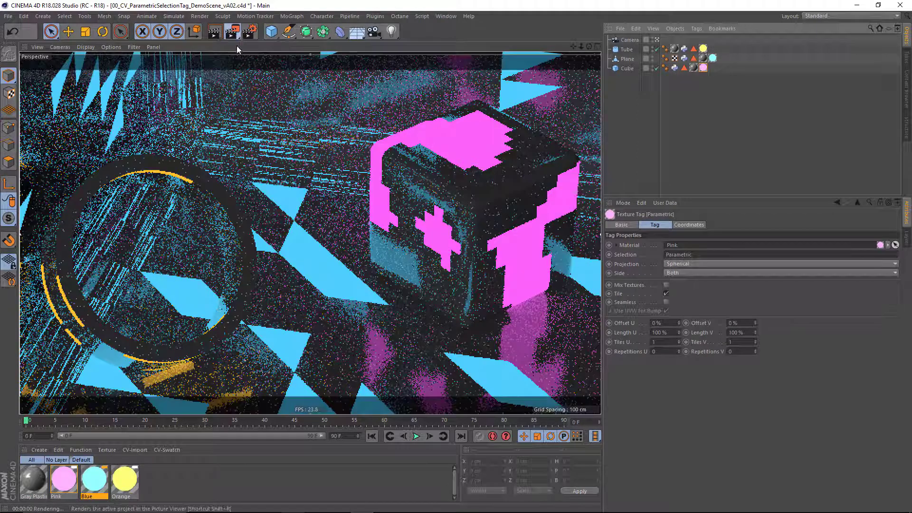
{"action": "left_click_drag", "start_coordinate": [233, 33], "coordinate": [278, 224]}
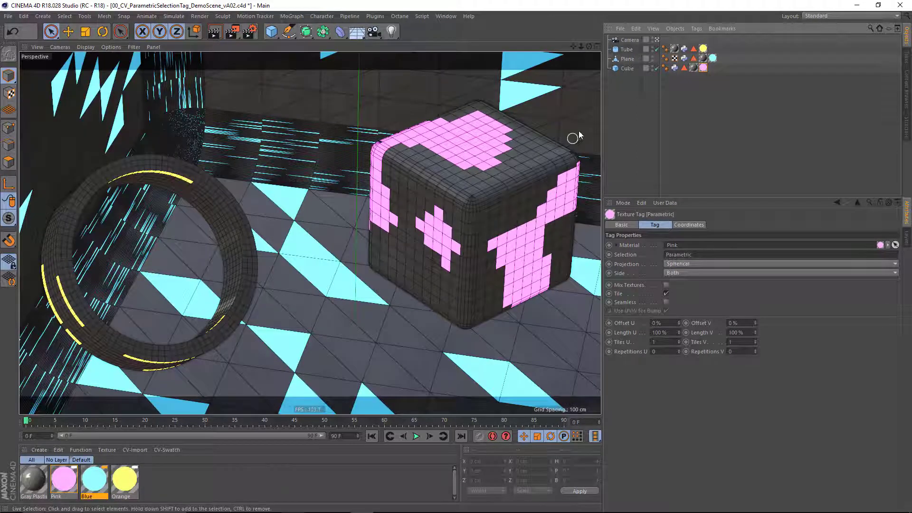
Toggle Noise off and on in the Cube's Python selection tag, and set the noise Bias to 49 %.
{"action": "left_click", "coordinate": [626, 69]}
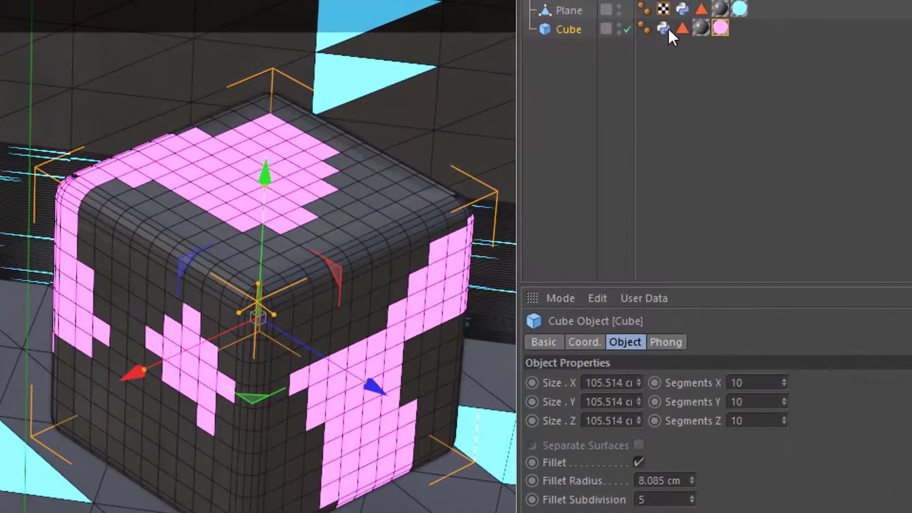
{"action": "left_click", "coordinate": [674, 68]}
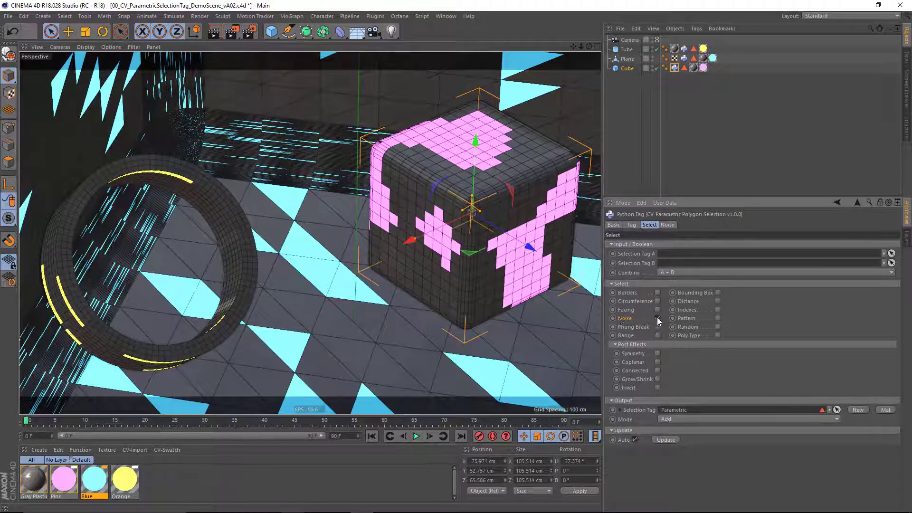
{"action": "left_click", "coordinate": [658, 318]}
{"action": "left_click", "coordinate": [658, 319]}
{"action": "left_click", "coordinate": [668, 224]}
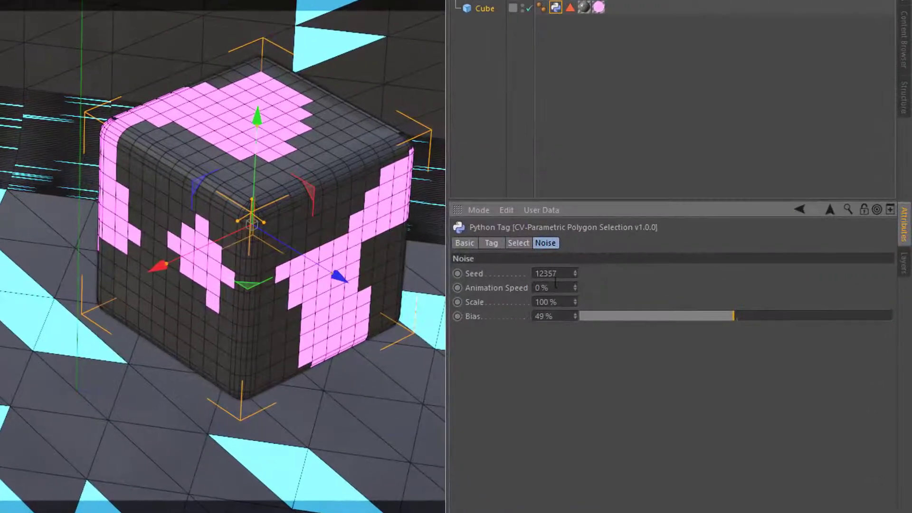
{"action": "left_click_drag", "start_coordinate": [680, 315], "coordinate": [733, 315]}
Set the Cube's Y segments to 11, its fillet radius to 9 cm and its fillet subdivision to 6.
{"action": "left_click", "coordinate": [497, 9]}
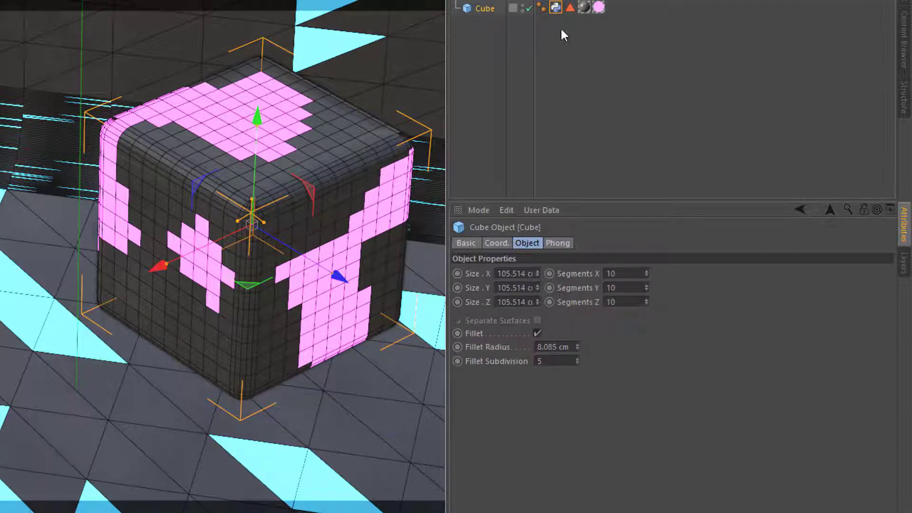
{"action": "left_click", "coordinate": [646, 286]}
{"action": "left_click", "coordinate": [647, 286]}
{"action": "left_click", "coordinate": [646, 286]}
{"action": "left_click", "coordinate": [647, 286]}
{"action": "left_click", "coordinate": [647, 286]}
{"action": "left_click", "coordinate": [647, 287]}
{"action": "left_click_drag", "start_coordinate": [647, 287], "coordinate": [646, 299]}
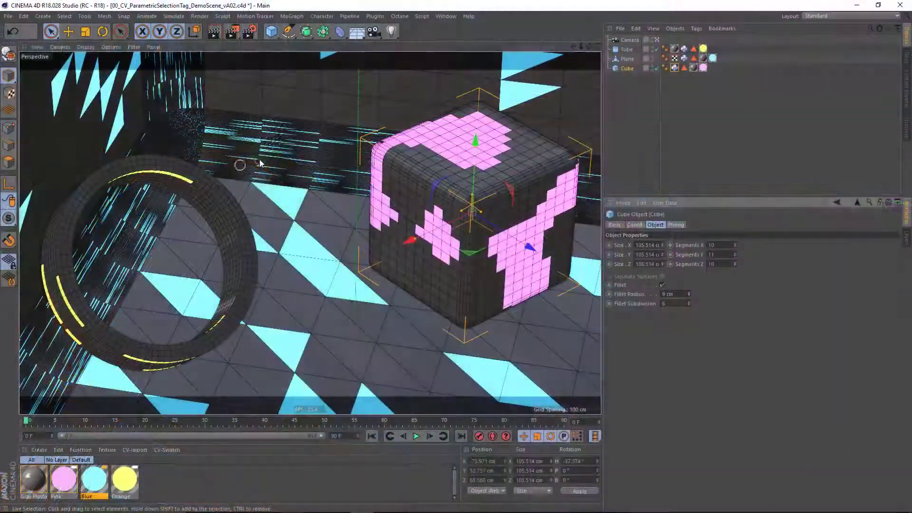
Switch to the open project ParametricSelectionTag_vB70.c4d.
{"action": "key", "text": "v"}
{"action": "mouse_move", "coordinate": [257, 179]}
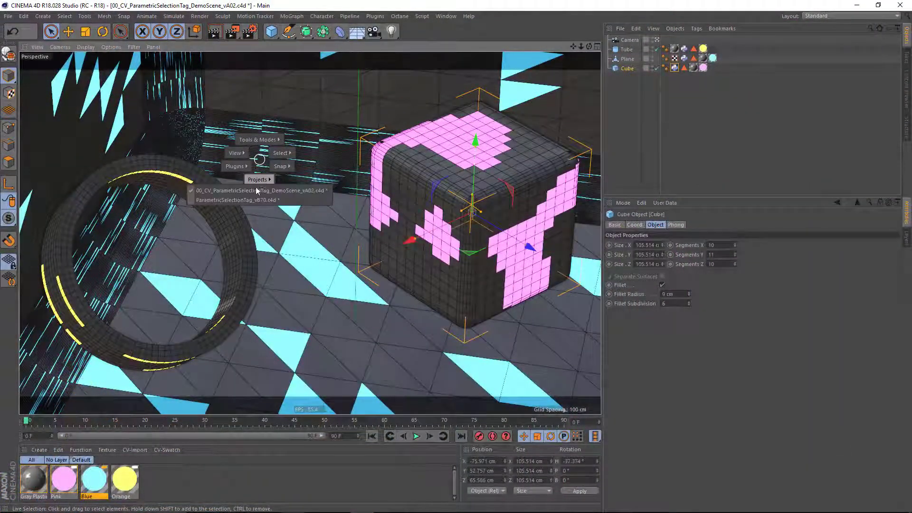
{"action": "left_click", "coordinate": [249, 197]}
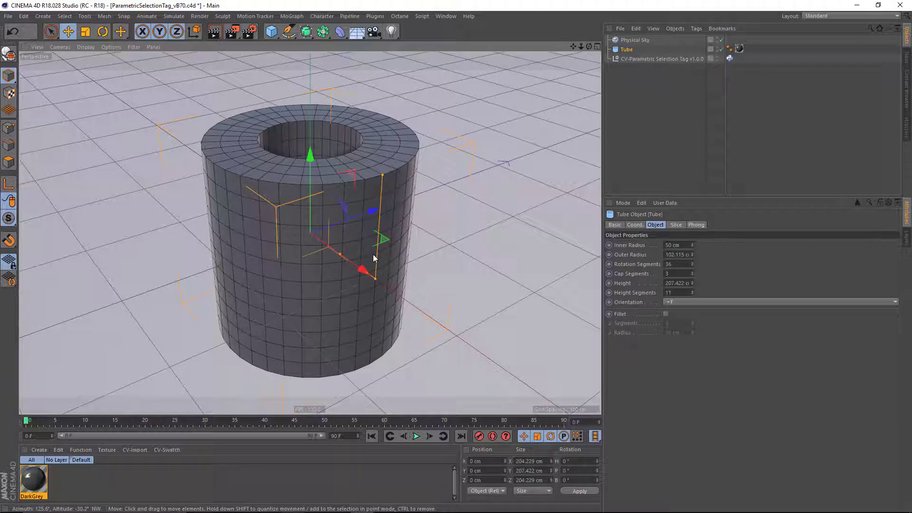
Move the Python tag from the CV-Parametric Selection Tag null onto the Tube and delete the null.
{"action": "left_click", "coordinate": [669, 61]}
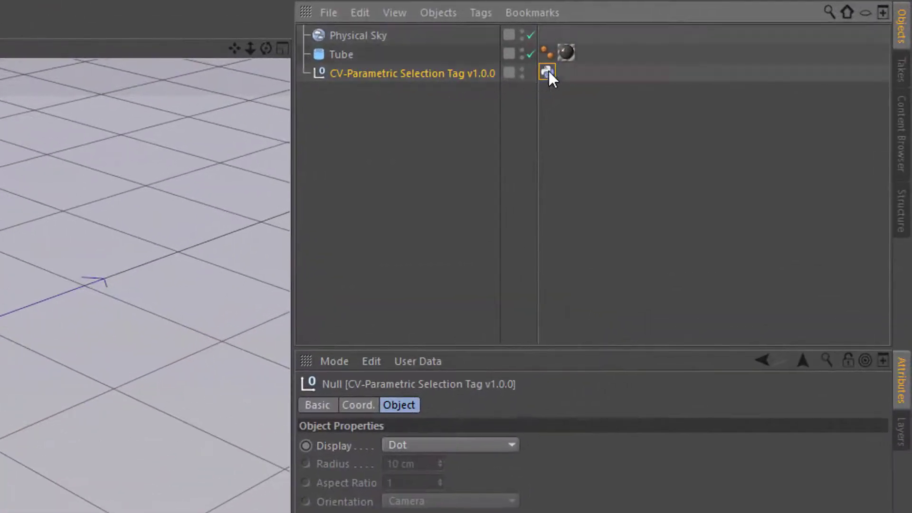
{"action": "left_click", "coordinate": [730, 58]}
{"action": "left_click_drag", "start_coordinate": [549, 72], "coordinate": [599, 51]}
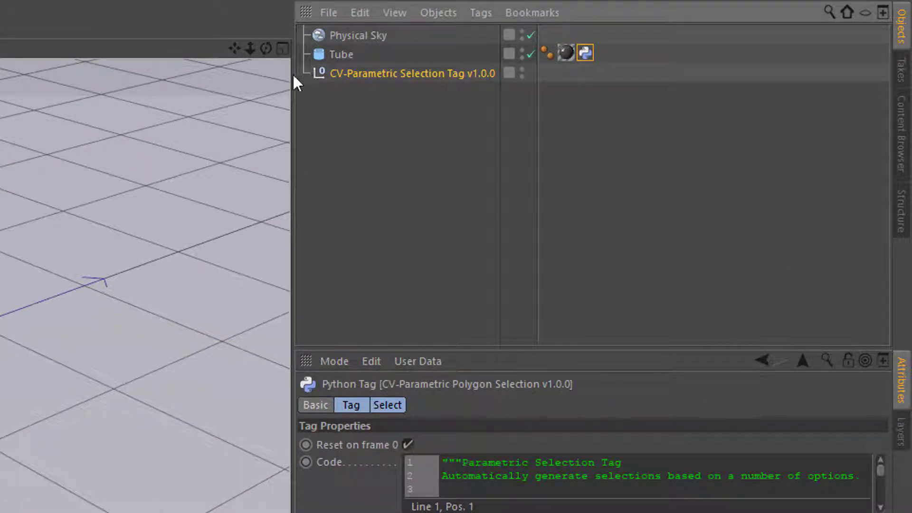
{"action": "left_click", "coordinate": [363, 73]}
{"action": "key", "text": "Delete"}
Show only the Select settings of the Tube's Python tag and enlarge the area that displays them.
{"action": "left_click", "coordinate": [366, 55]}
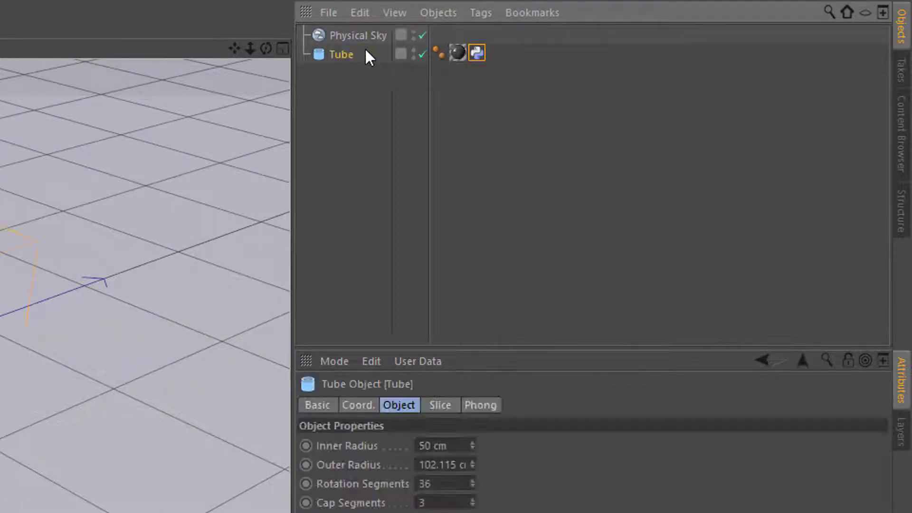
{"action": "left_click", "coordinate": [485, 54]}
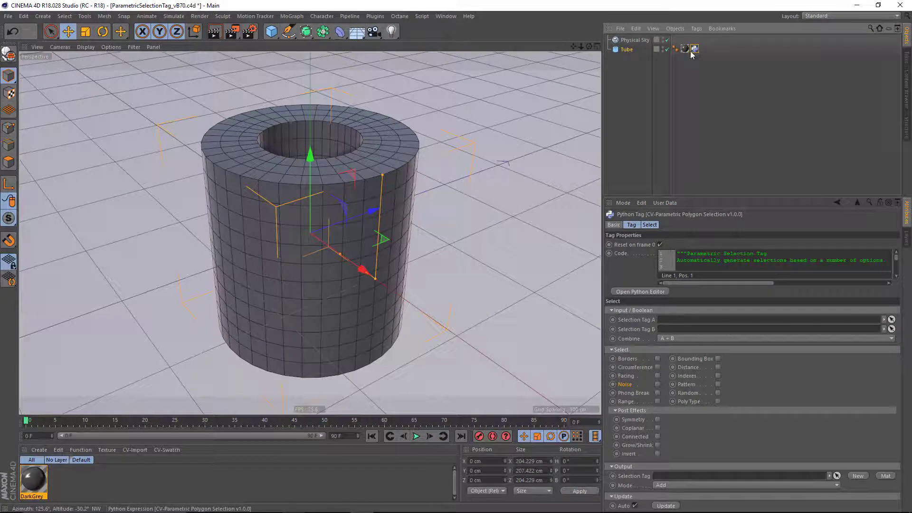
{"action": "left_click", "coordinate": [650, 225]}
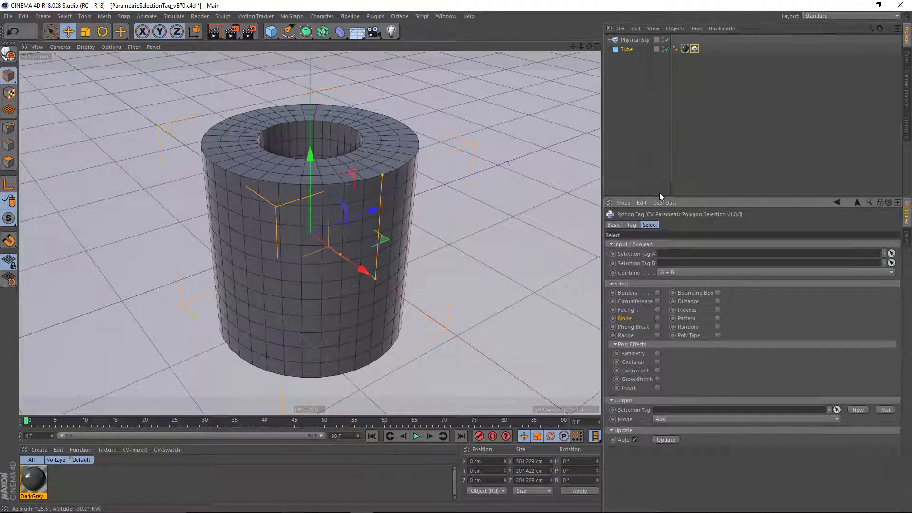
{"action": "left_click_drag", "start_coordinate": [660, 196], "coordinate": [659, 166]}
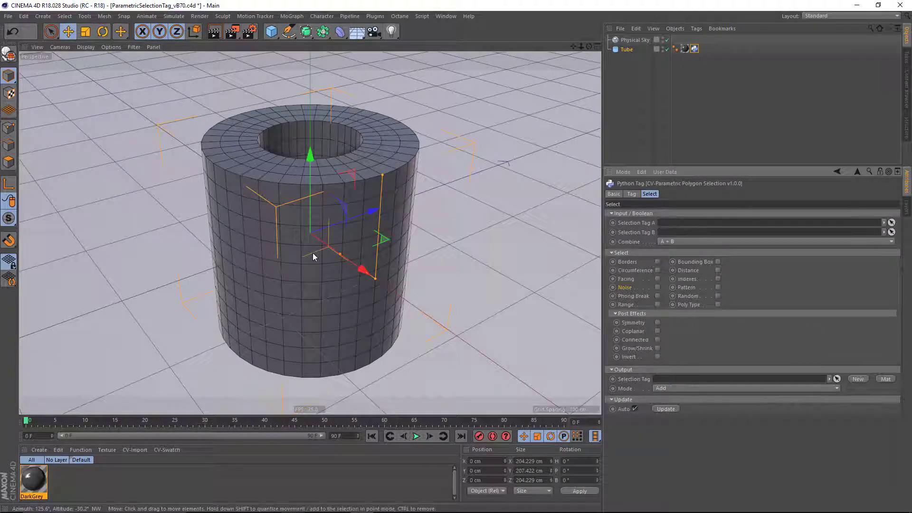
{"action": "left_click", "coordinate": [8, 162]}
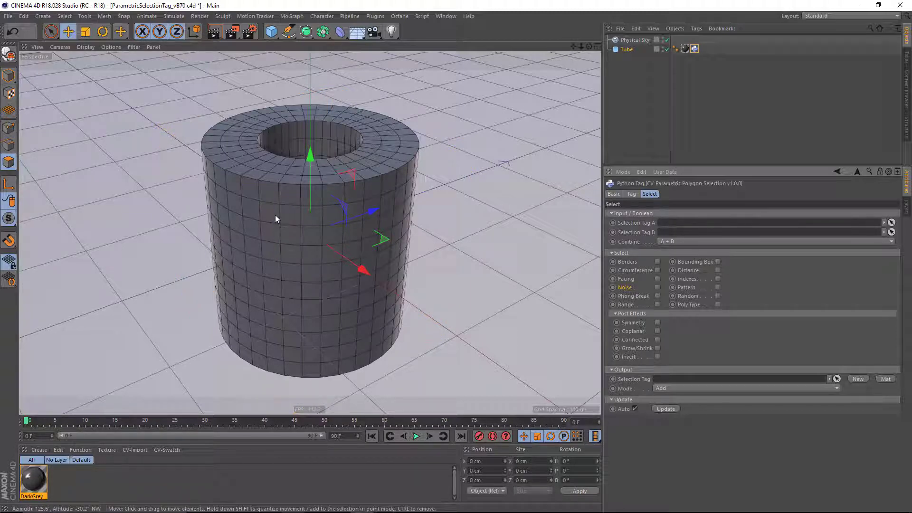
{"action": "left_click", "coordinate": [10, 77]}
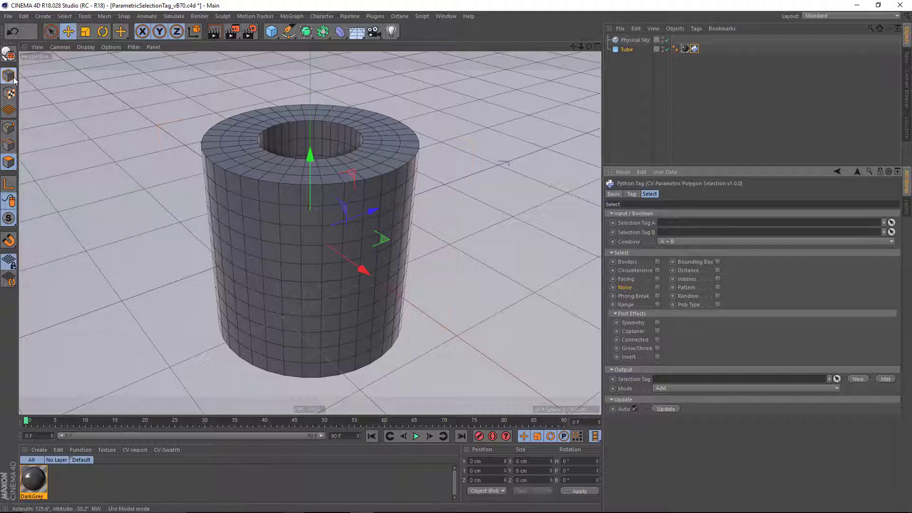
{"action": "left_click", "coordinate": [885, 379]}
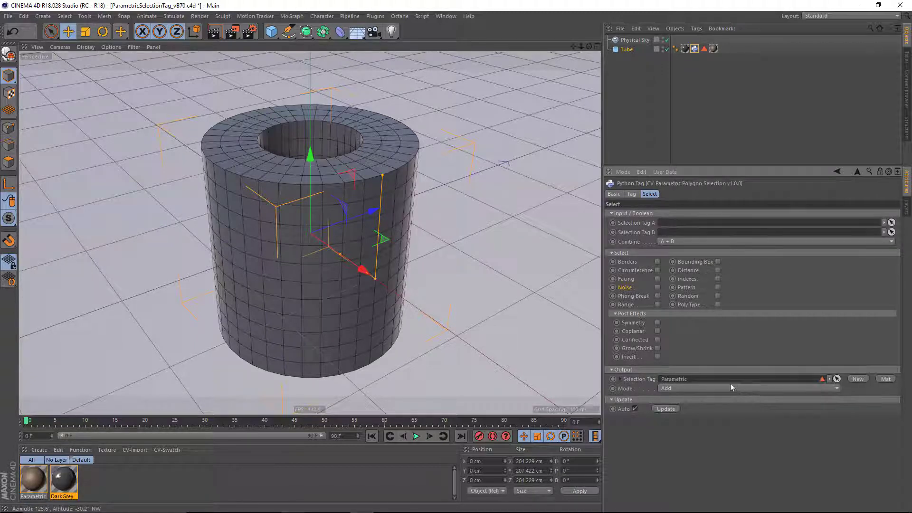
{"action": "key", "text": "ctrl+z"}
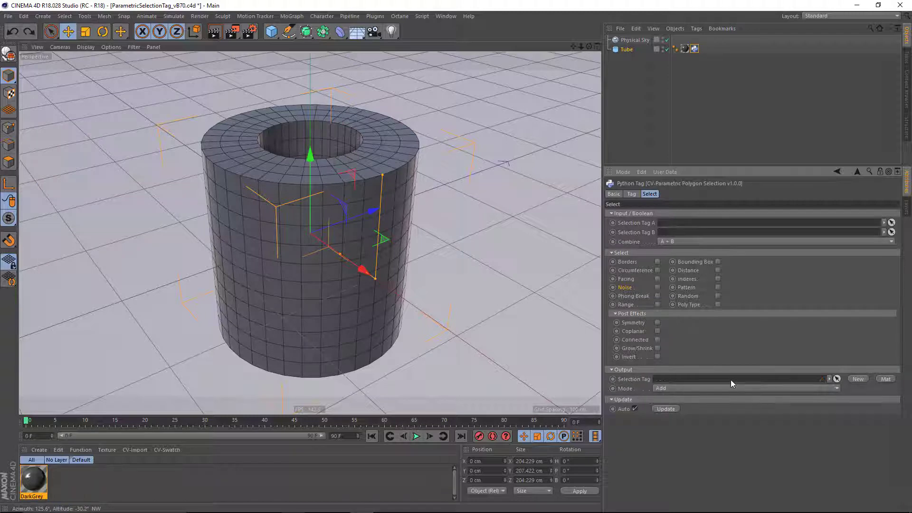
Create an output selection tag with a linked material for the Tube, and enable the Borders selection.
{"action": "left_click", "coordinate": [885, 379]}
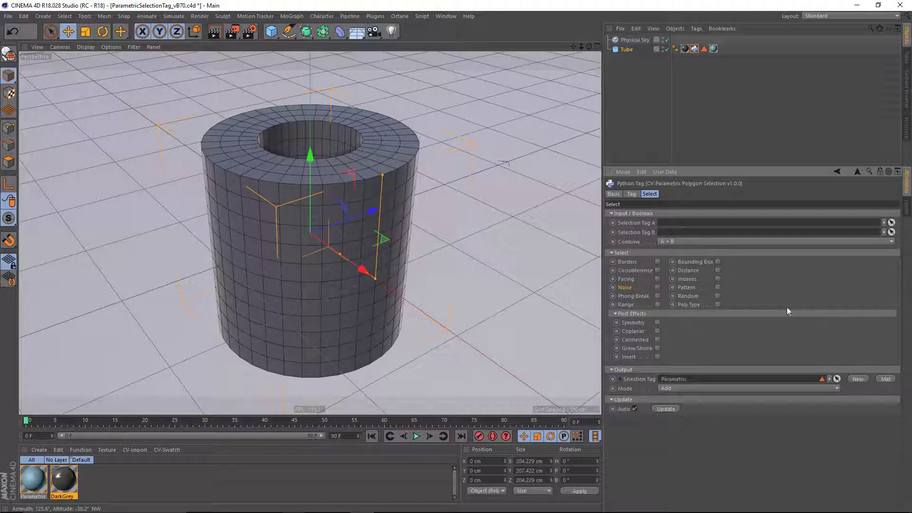
{"action": "left_click", "coordinate": [634, 262]}
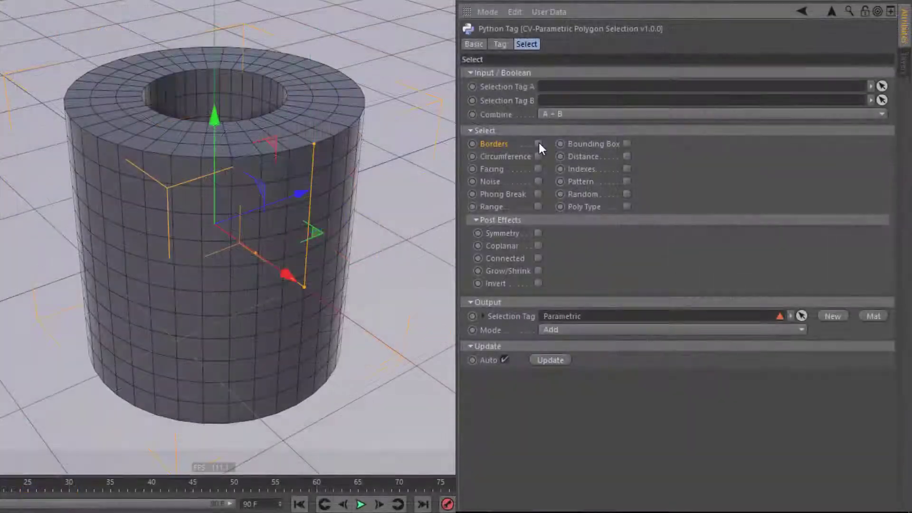
{"action": "left_click", "coordinate": [658, 261]}
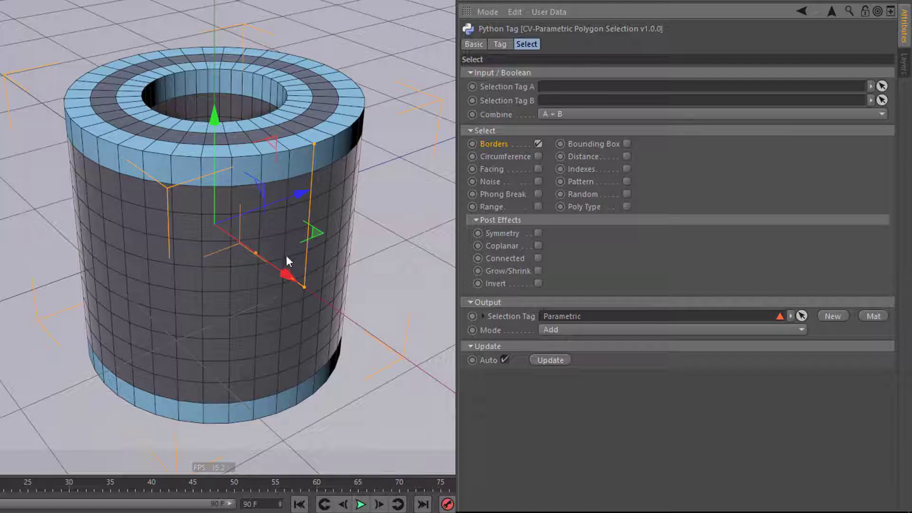
Replace the Borders selection with Bounding Box, and set its upper bounds to 49 % in X and 28 % in Y.
{"action": "left_click", "coordinate": [539, 144]}
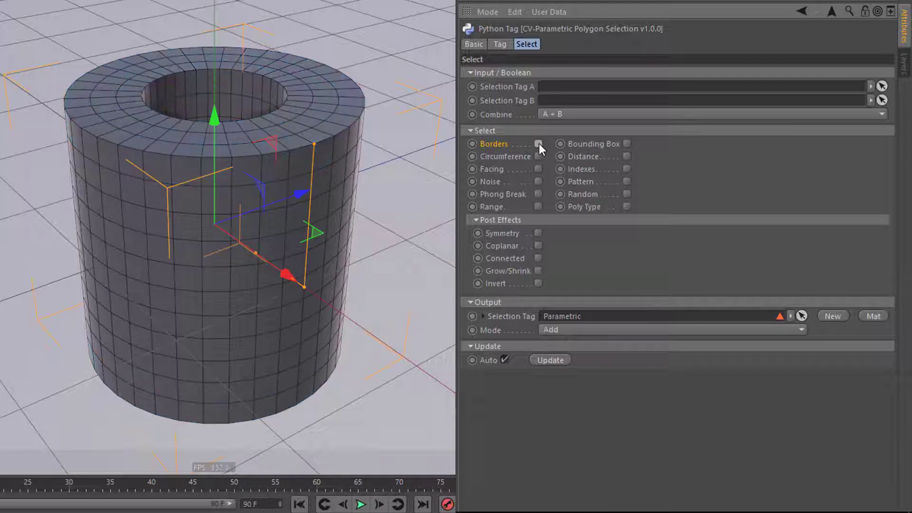
{"action": "left_click", "coordinate": [627, 143]}
{"action": "left_click", "coordinate": [577, 46]}
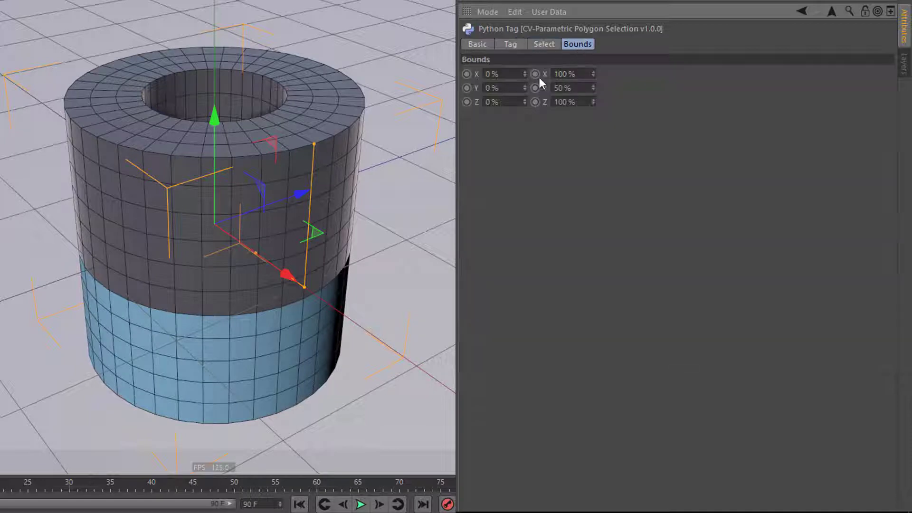
{"action": "mouse_move", "coordinate": [594, 89]}
{"action": "left_mouse_down"}
{"action": "mouse_move", "coordinate": [594, 108]}
{"action": "mouse_move", "coordinate": [594, 66]}
{"action": "mouse_move", "coordinate": [618, 88]}
{"action": "mouse_move", "coordinate": [593, 88]}
{"action": "mouse_move", "coordinate": [627, 88]}
{"action": "mouse_move", "coordinate": [593, 88]}
{"action": "mouse_move", "coordinate": [617, 88]}
{"action": "mouse_move", "coordinate": [594, 107]}
{"action": "mouse_move", "coordinate": [593, 76]}
{"action": "mouse_move", "coordinate": [577, 81]}
{"action": "left_mouse_up"}
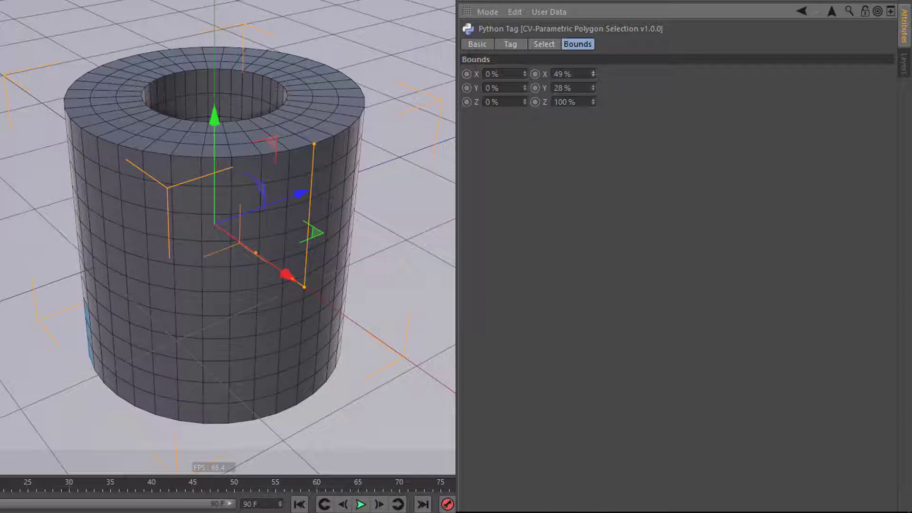
Replace the Bounding Box selection with Circumference and open the Circumference settings.
{"action": "left_click", "coordinate": [551, 44]}
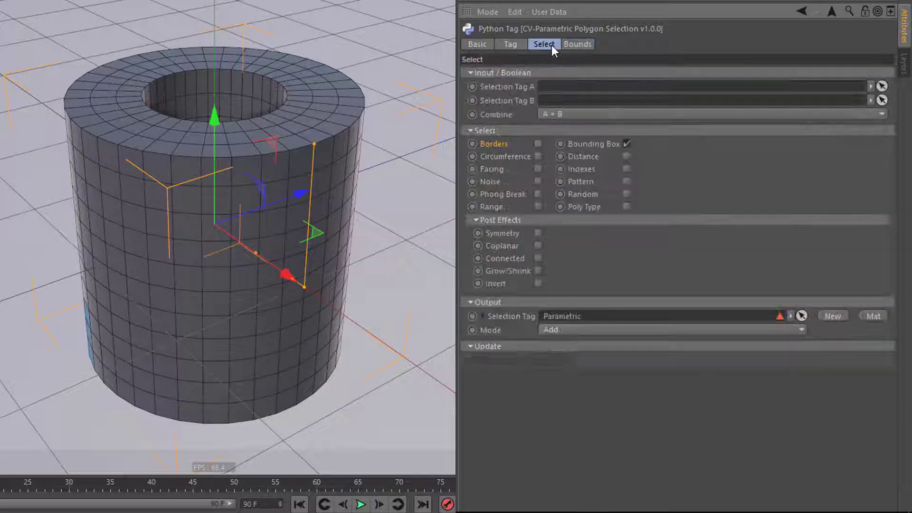
{"action": "left_click", "coordinate": [627, 144]}
{"action": "left_click", "coordinate": [537, 156]}
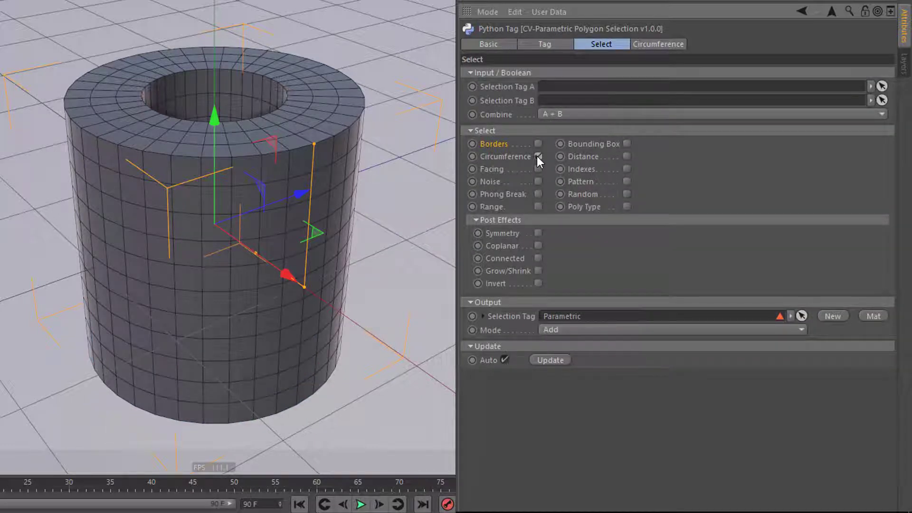
{"action": "left_click", "coordinate": [660, 44]}
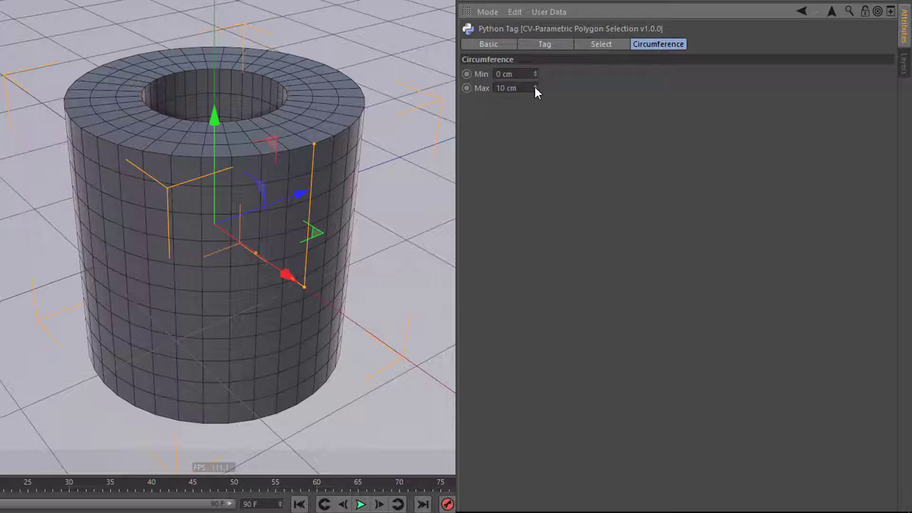
Raise the Circumference maximum to 56 cm while viewing the inside and upper face of the Tube.
{"action": "left_click_drag", "start_coordinate": [536, 88], "coordinate": [535, 88]}
{"action": "left_click_drag", "start_coordinate": [234, 89], "coordinate": [236, 173], "text": "alt"}
{"action": "right_click_drag", "start_coordinate": [221, 136], "coordinate": [288, 116], "text": "alt"}
{"action": "left_click_drag", "start_coordinate": [258, 159], "coordinate": [267, 137], "text": "alt"}
{"action": "middle_click_drag", "start_coordinate": [269, 122], "coordinate": [267, 171], "text": "alt"}
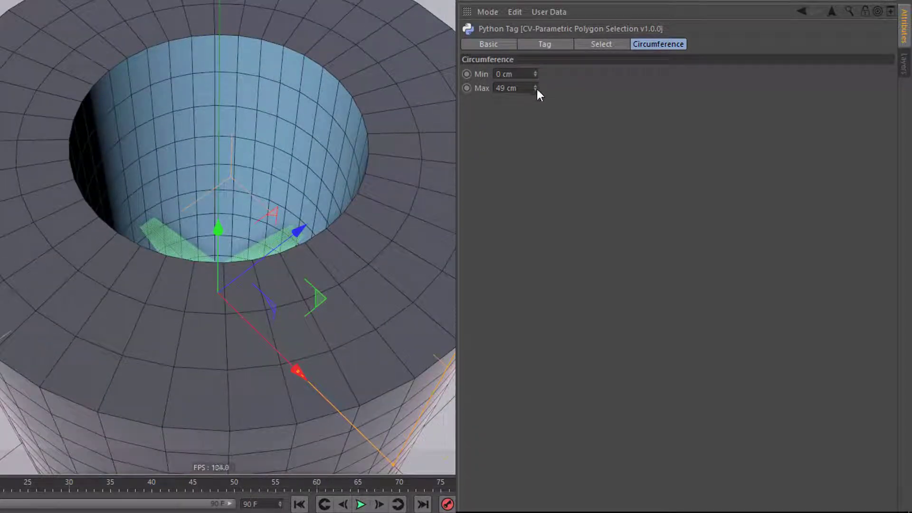
{"action": "left_click_drag", "start_coordinate": [535, 89], "coordinate": [536, 82]}
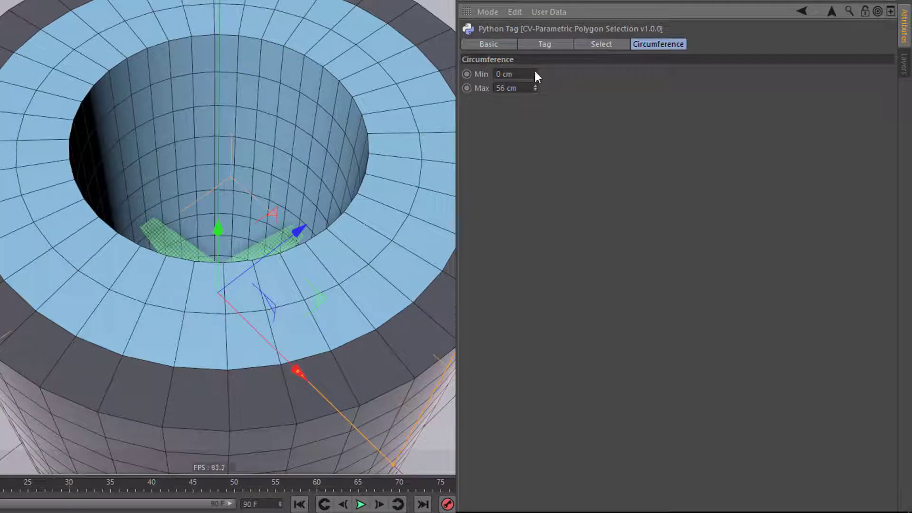
Raise the Circumference minimum to 53 cm to restrict the selection to a ring on the Tube's upper face.
{"action": "left_click_drag", "start_coordinate": [535, 74], "coordinate": [536, 62]}
{"action": "left_click_drag", "start_coordinate": [366, 251], "coordinate": [352, 275], "text": "alt"}
{"action": "right_click_drag", "start_coordinate": [352, 275], "coordinate": [267, 356], "text": "alt"}
{"action": "left_click_drag", "start_coordinate": [267, 356], "coordinate": [215, 225], "text": "alt"}
{"action": "left_click_drag", "start_coordinate": [214, 225], "coordinate": [294, 273], "text": "alt"}
{"action": "right_click_drag", "start_coordinate": [292, 270], "coordinate": [313, 275], "text": "alt"}
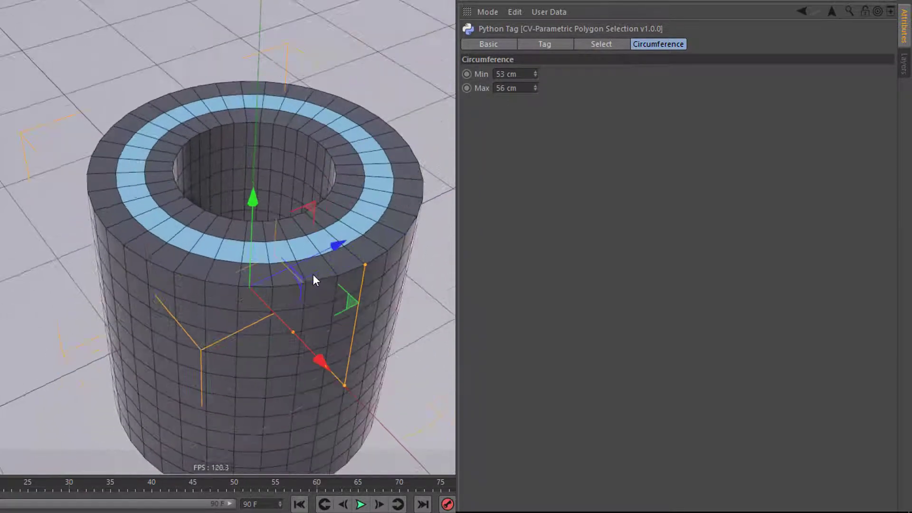
Replace the Circumference selection with Distance in the Tube's Python tag.
{"action": "left_click", "coordinate": [601, 44]}
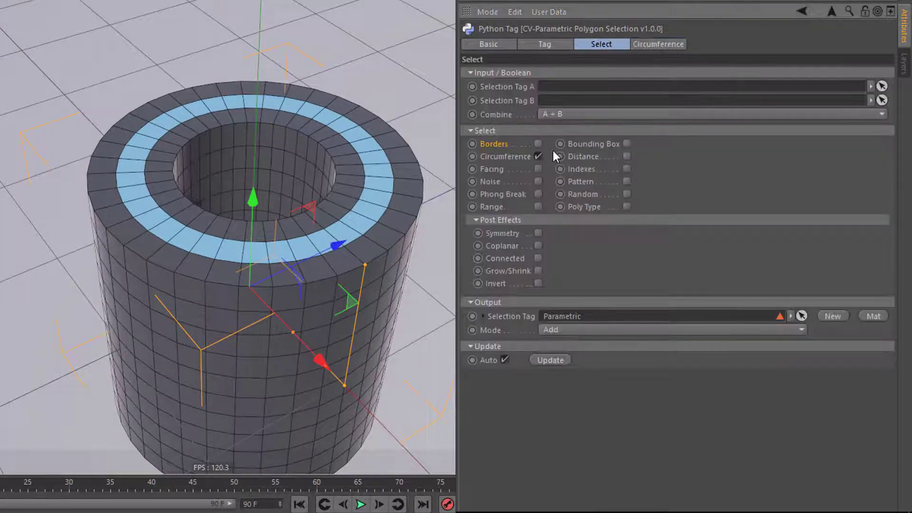
{"action": "left_click", "coordinate": [538, 156]}
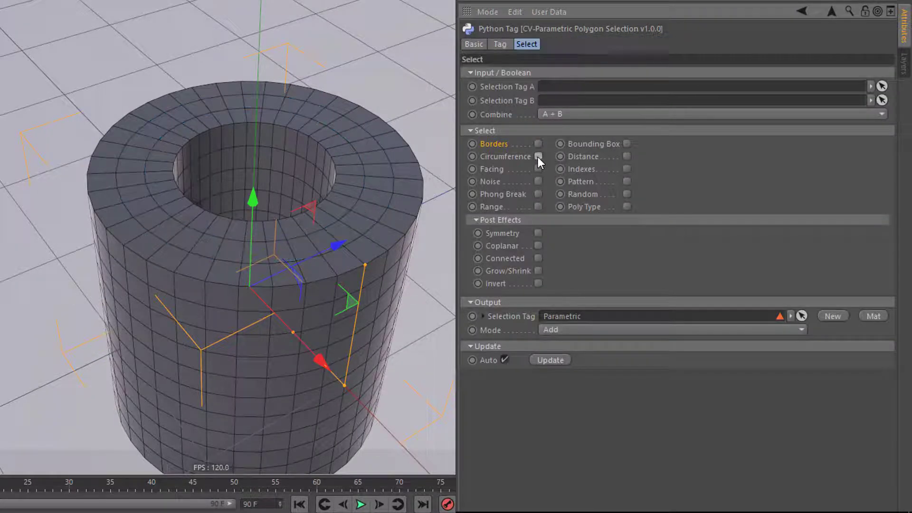
{"action": "left_click", "coordinate": [627, 156]}
{"action": "left_click_drag", "start_coordinate": [400, 254], "coordinate": [330, 249], "text": "alt"}
{"action": "scroll", "coordinate": [355, 254], "scroll_direction": "down", "scroll_amount": 1}
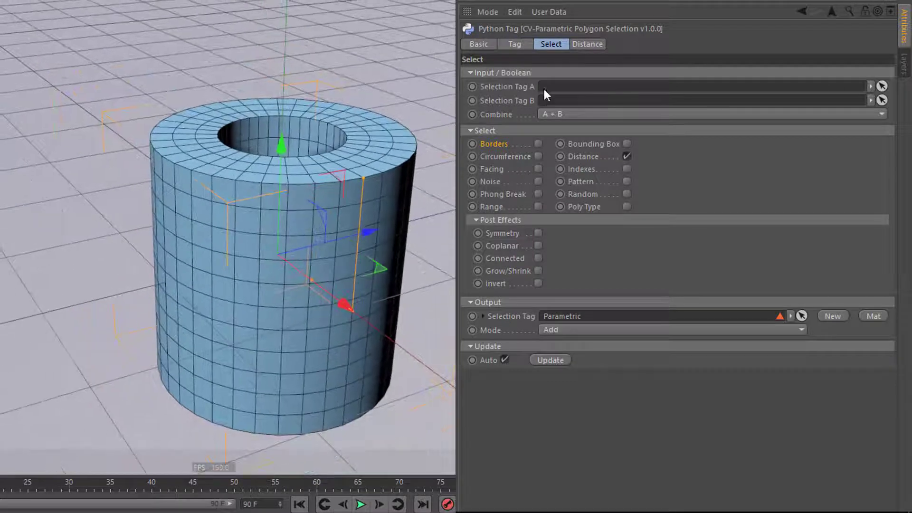
Open the Distance settings and set the Max Distance to 116 cm for a band around the Tube's middle.
{"action": "left_click", "coordinate": [588, 44]}
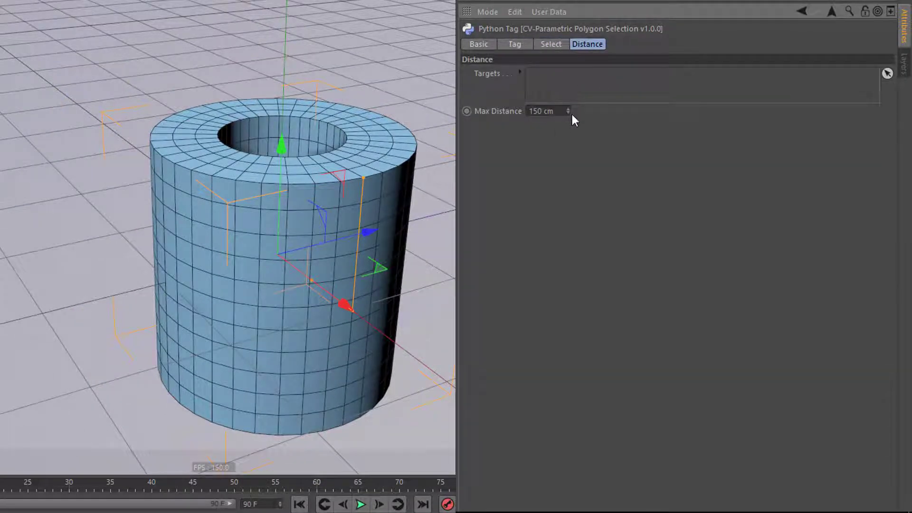
{"action": "left_click_drag", "start_coordinate": [567, 111], "coordinate": [567, 120]}
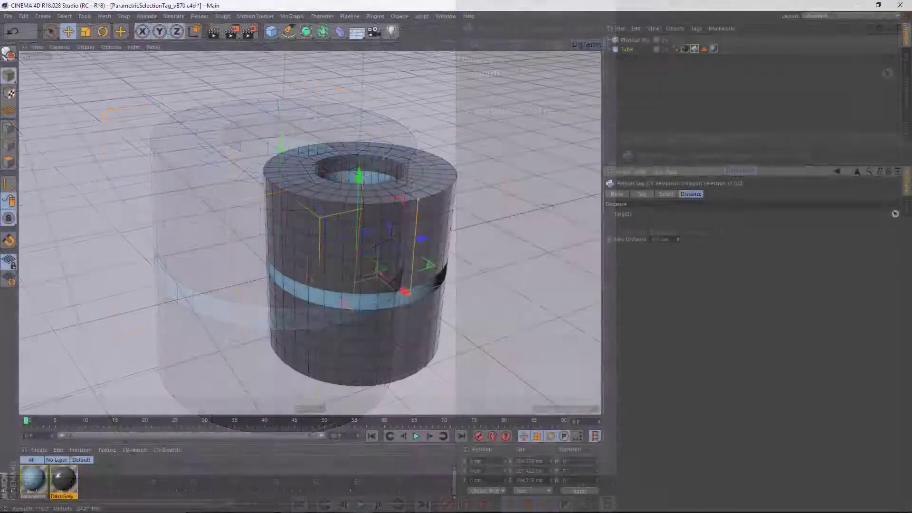
{"action": "left_click_drag", "start_coordinate": [678, 239], "coordinate": [678, 233]}
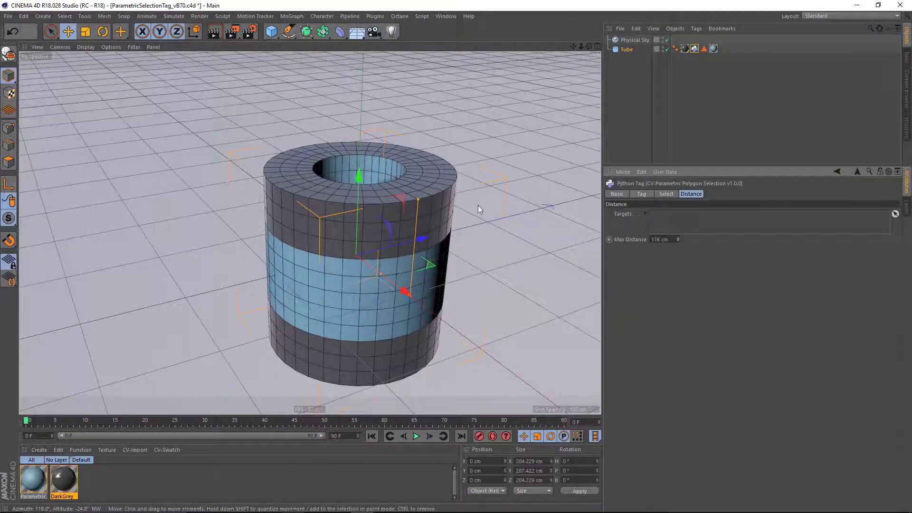
{"action": "left_click_drag", "start_coordinate": [457, 205], "coordinate": [432, 233], "text": "alt"}
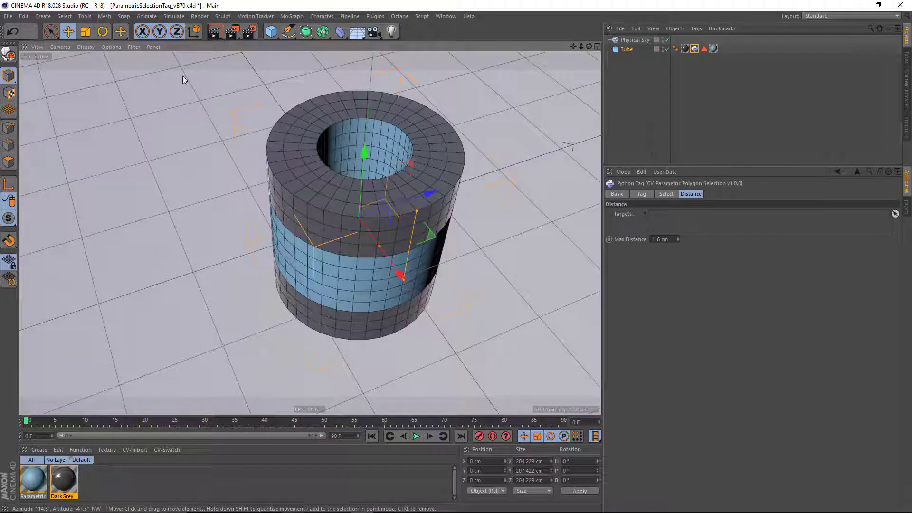
Create a Null object and assign it as the target of the Python tag's Distance selection.
{"action": "left_click", "coordinate": [46, 19]}
{"action": "left_click", "coordinate": [91, 29]}
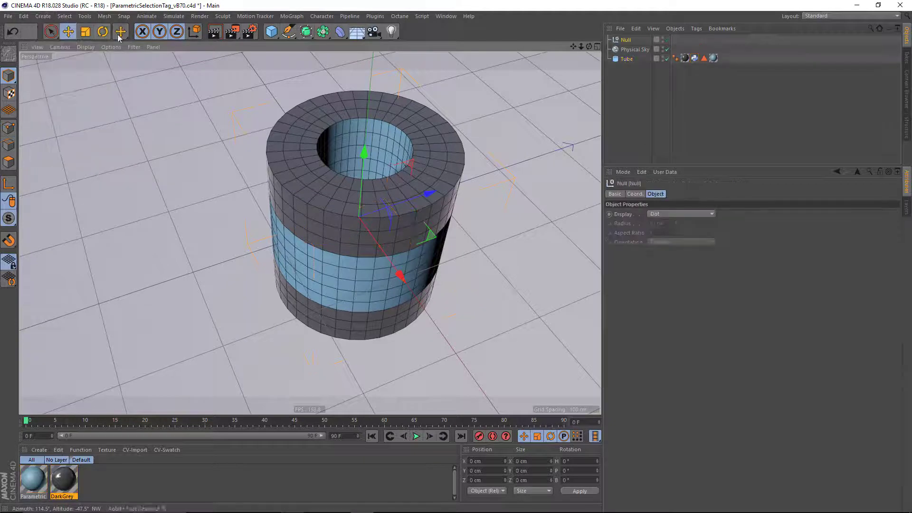
{"action": "left_click", "coordinate": [694, 58]}
{"action": "left_click_drag", "start_coordinate": [625, 40], "coordinate": [662, 216]}
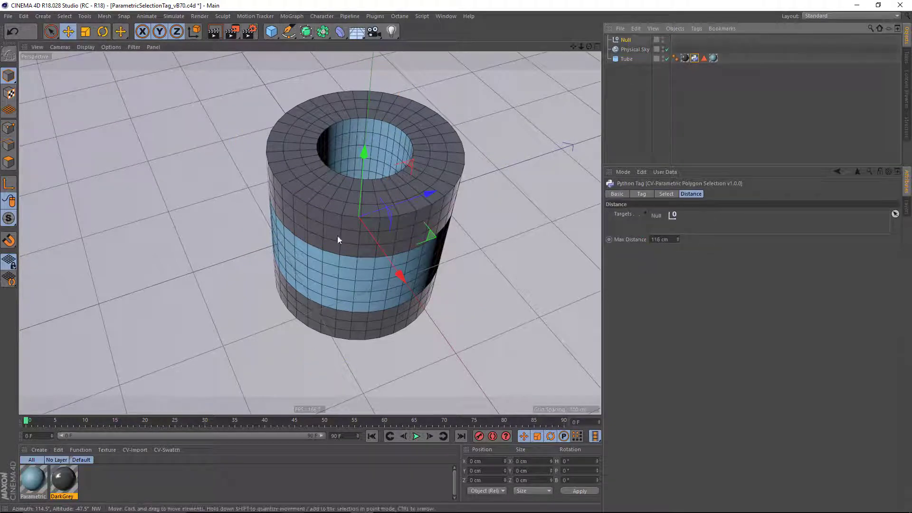
Move the Null to the Tube's upper edge, at about X 27, Y 97, Z -84 cm, so the selection follows it.
{"action": "left_click_drag", "start_coordinate": [293, 252], "coordinate": [402, 216]}
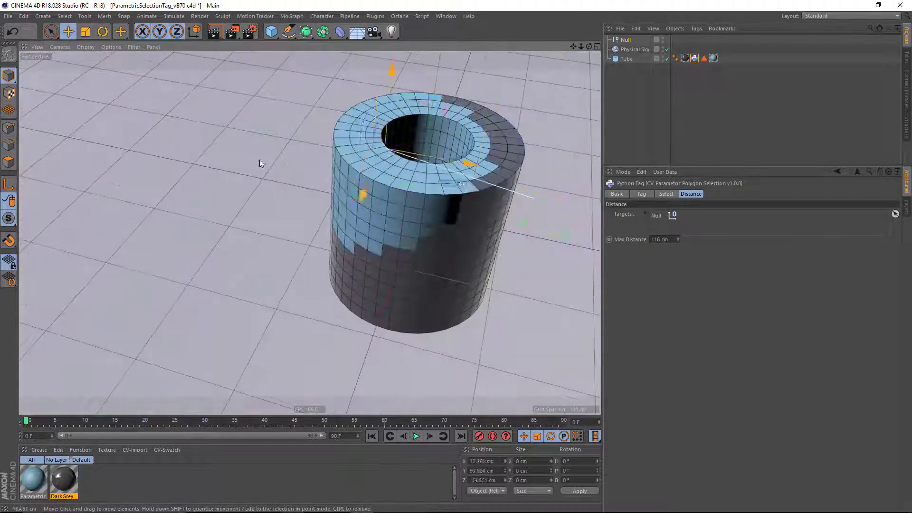
{"action": "left_click_drag", "start_coordinate": [254, 158], "coordinate": [295, 151]}
{"action": "scroll", "coordinate": [299, 153], "scroll_direction": "up", "scroll_amount": 2}
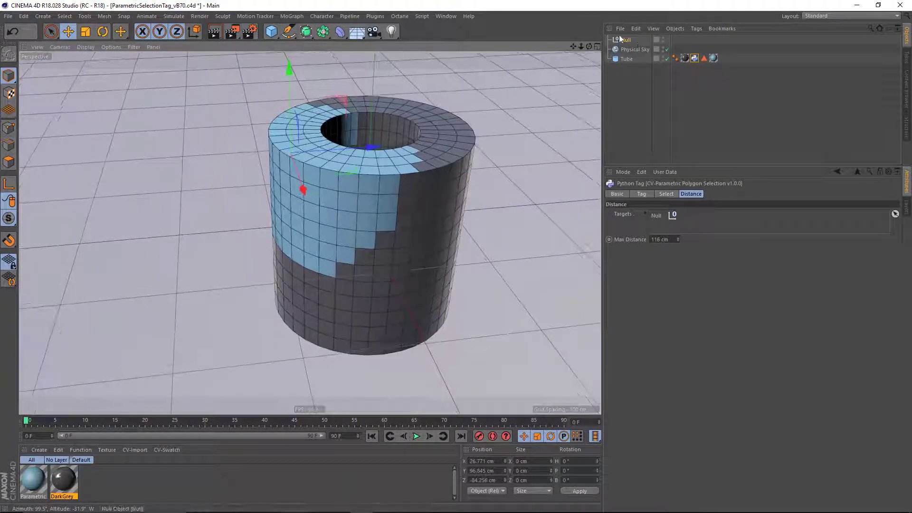
Delete the Null target and turn off the Distance selection in the Python tag.
{"action": "key", "text": "Delete"}
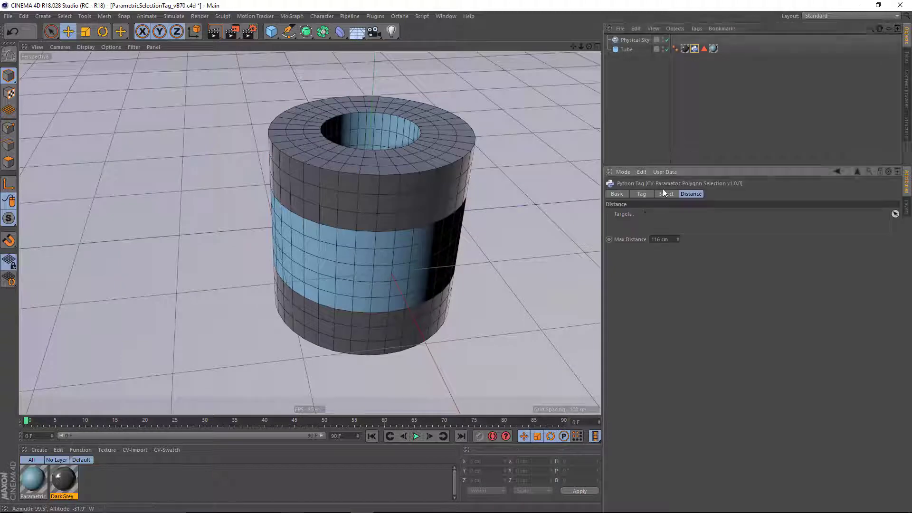
{"action": "left_click", "coordinate": [666, 194]}
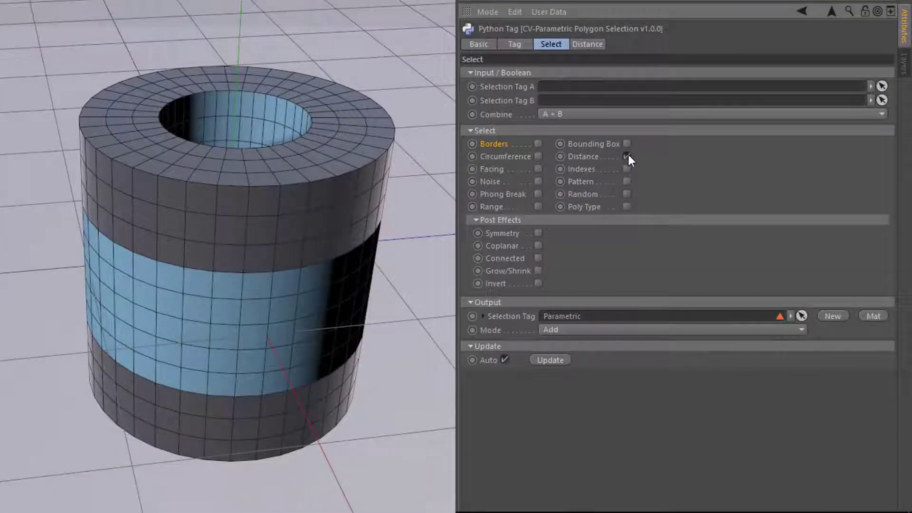
{"action": "left_click", "coordinate": [718, 270]}
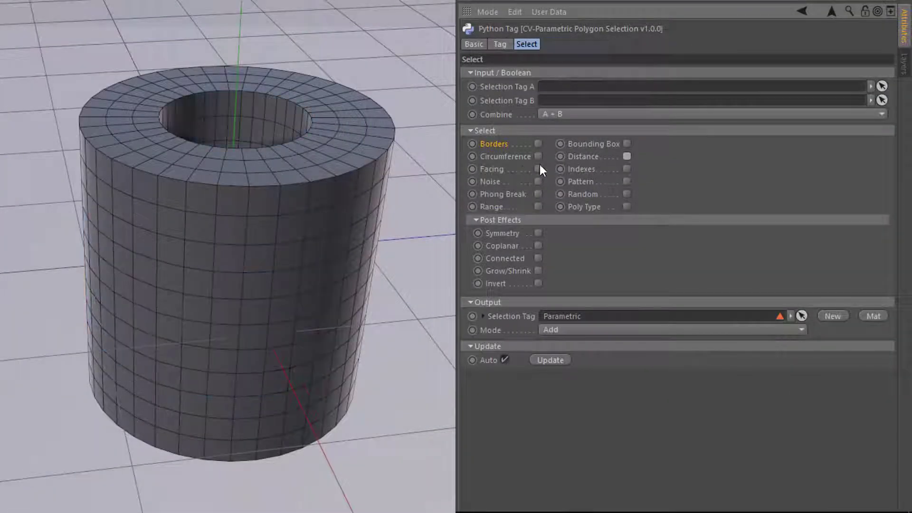
Enable the Facing selection in the Python tag and open its settings.
{"action": "left_click", "coordinate": [478, 170]}
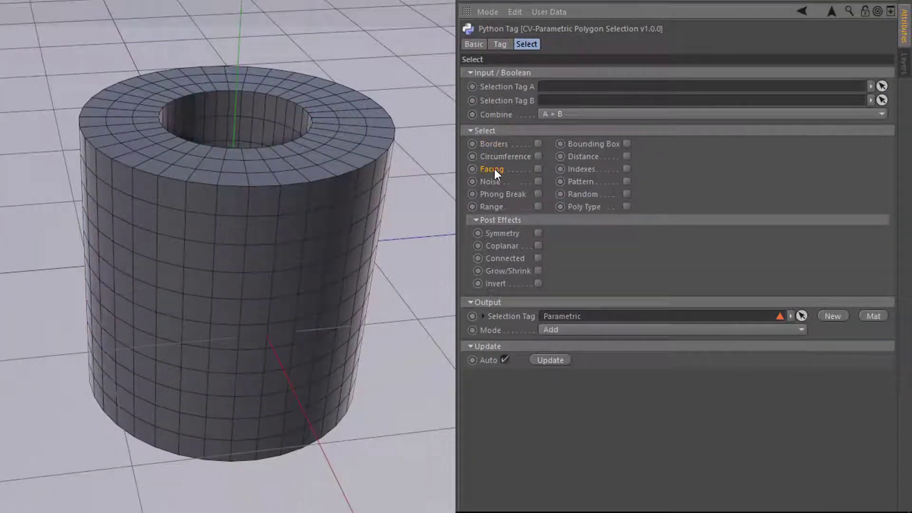
{"action": "left_click", "coordinate": [538, 169]}
{"action": "left_click_drag", "start_coordinate": [87, 235], "coordinate": [289, 270], "text": "alt"}
{"action": "left_click", "coordinate": [565, 44]}
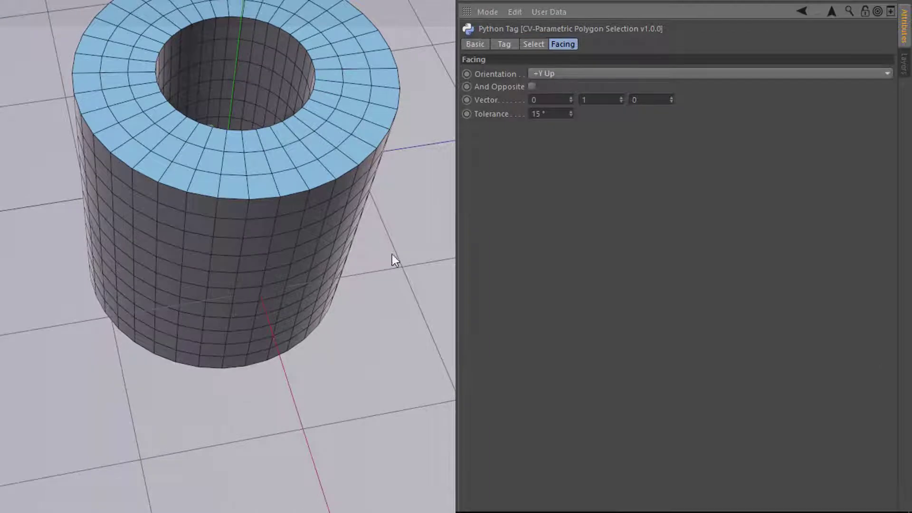
Try the And Opposite option of Facing on the Tube's underside, and switch it off again.
{"action": "left_click_drag", "start_coordinate": [169, 352], "coordinate": [164, 81], "text": "alt"}
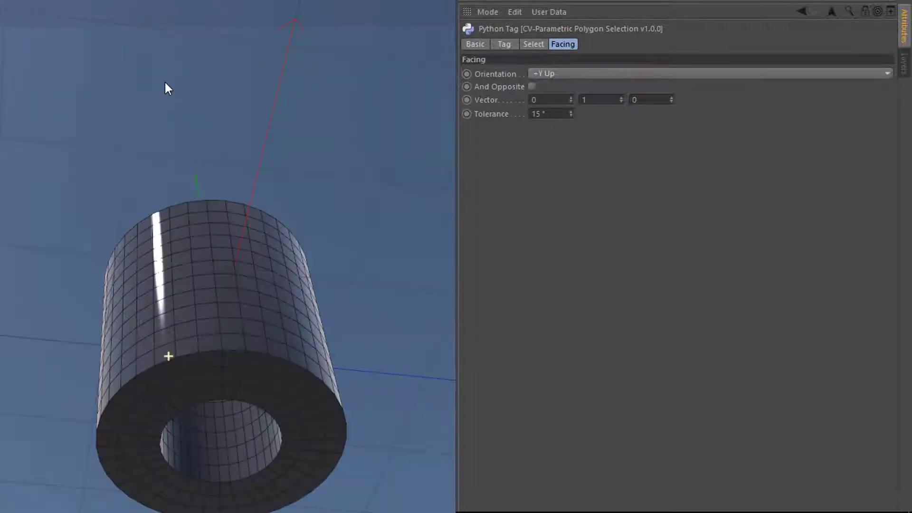
{"action": "left_click", "coordinate": [531, 87]}
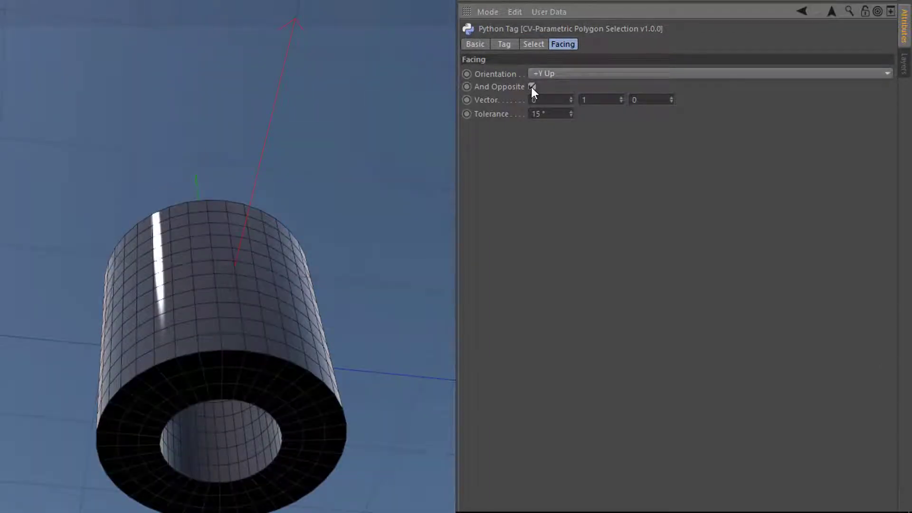
{"action": "left_click", "coordinate": [531, 87]}
{"action": "left_click_drag", "start_coordinate": [142, 275], "coordinate": [243, 246], "text": "alt"}
Enable the Tube's Fillet and set its radius to 12 cm.
{"action": "left_click", "coordinate": [243, 246]}
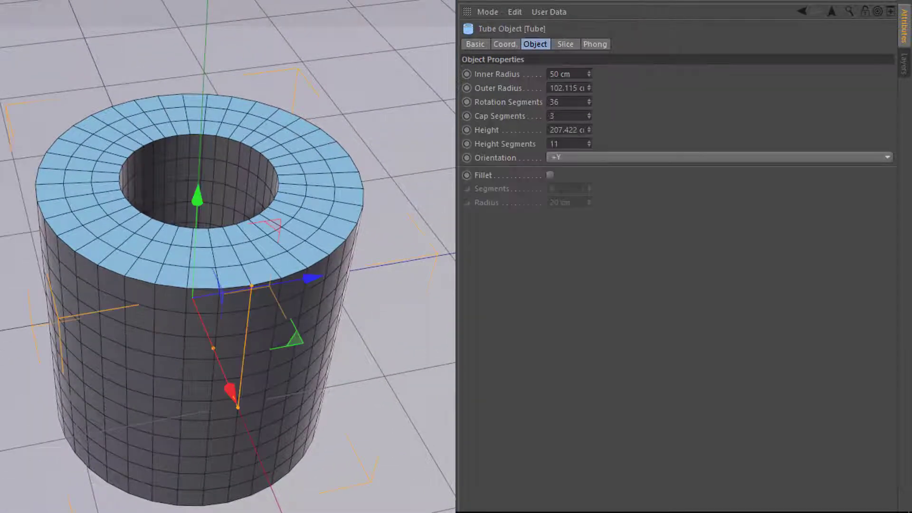
{"action": "left_click", "coordinate": [550, 176]}
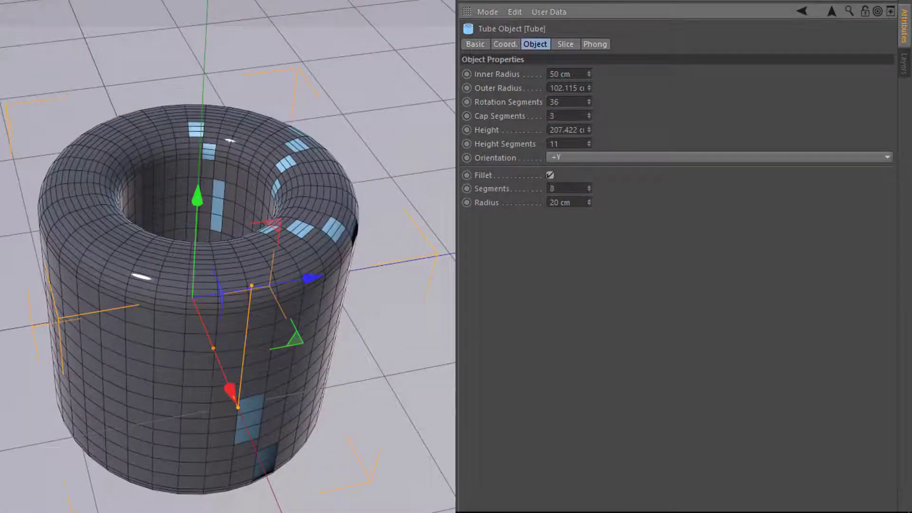
{"action": "left_click_drag", "start_coordinate": [588, 204], "coordinate": [588, 211]}
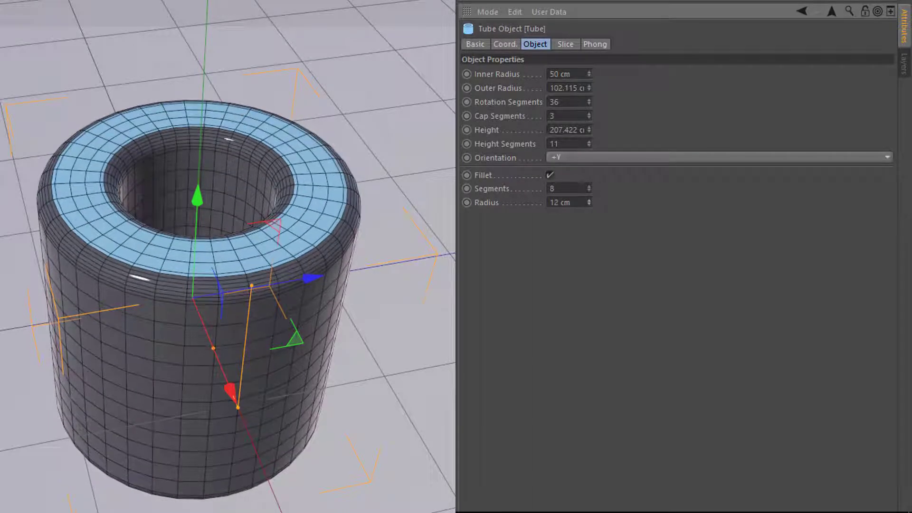
Raise the Facing Tolerance above 15° to extend the selection onto the Tube's rounded upper edges.
{"action": "left_click_drag", "start_coordinate": [274, 153], "coordinate": [272, 183], "text": "alt"}
{"action": "right_click_drag", "start_coordinate": [281, 176], "coordinate": [344, 155], "text": "alt"}
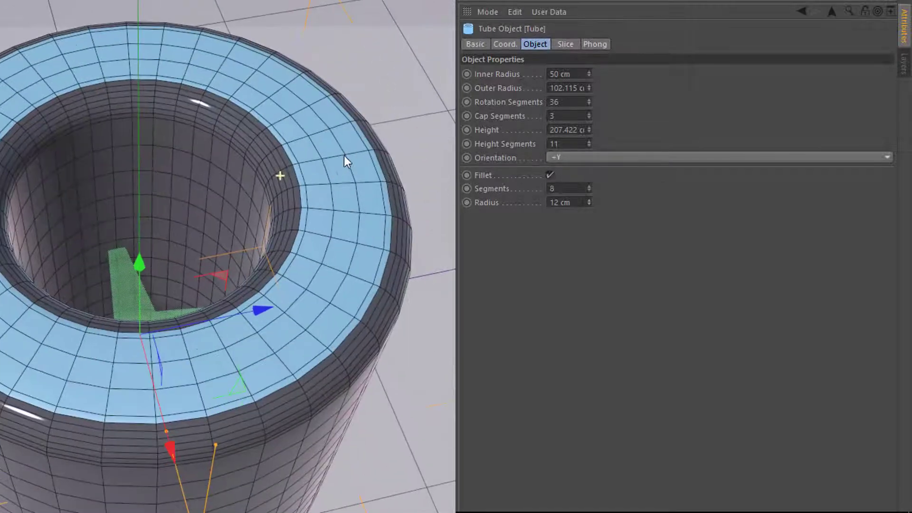
{"action": "left_click_drag", "start_coordinate": [344, 176], "coordinate": [338, 148], "text": "alt"}
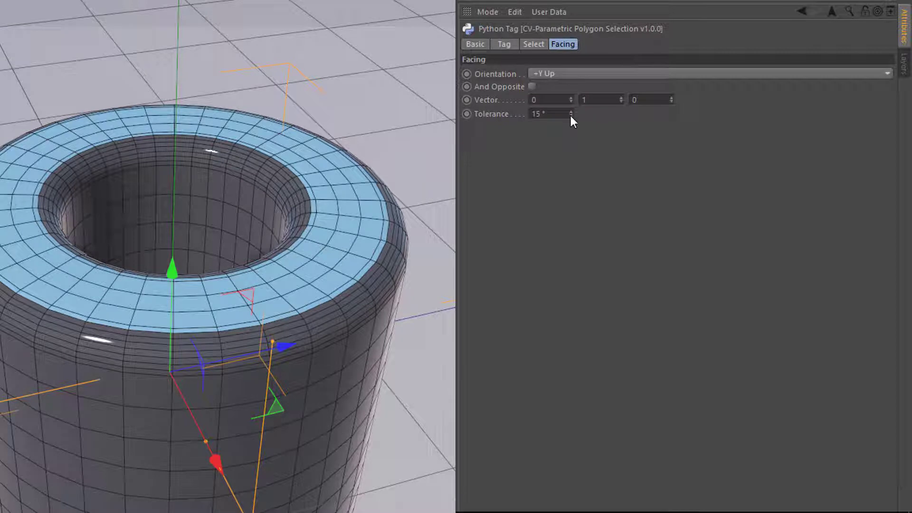
{"action": "mouse_move", "coordinate": [570, 114]}
{"action": "left_mouse_down"}
{"action": "mouse_move", "coordinate": [570, 74]}
{"action": "mouse_move", "coordinate": [570, 101]}
{"action": "left_mouse_up"}
{"action": "scroll", "coordinate": [131, 265], "scroll_direction": "down", "scroll_amount": 6}
{"action": "left_click_drag", "start_coordinate": [130, 265], "coordinate": [133, 251], "text": "alt"}
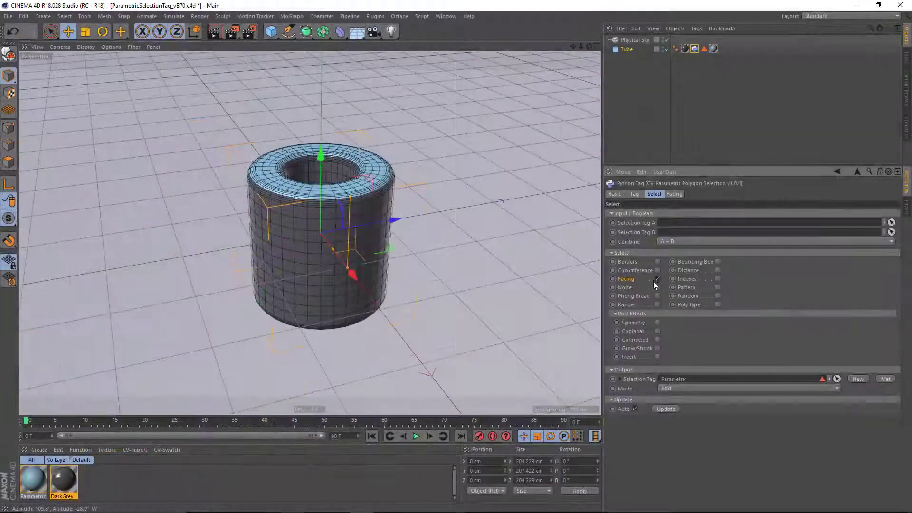
Replace the Facing selection with Indexes in the Python tag and open the Indexes settings.
{"action": "left_click", "coordinate": [657, 279]}
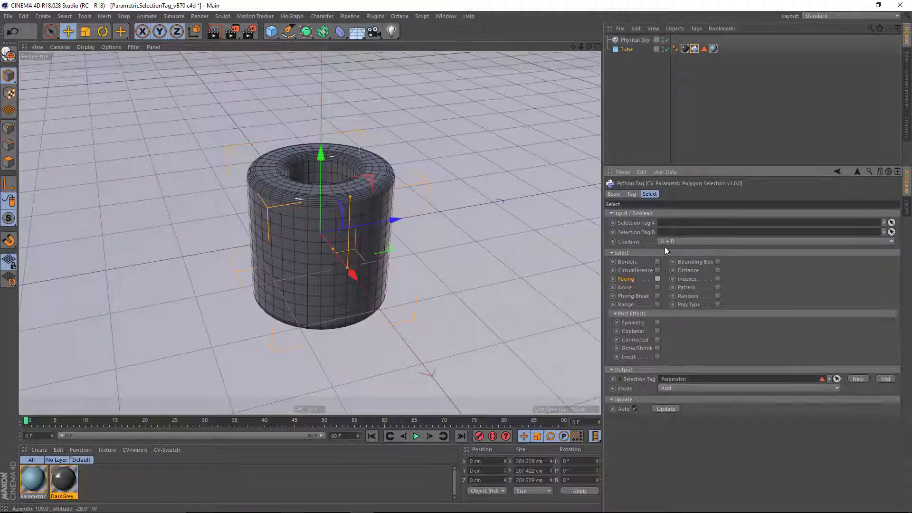
{"action": "left_click", "coordinate": [717, 279]}
{"action": "left_click", "coordinate": [682, 194]}
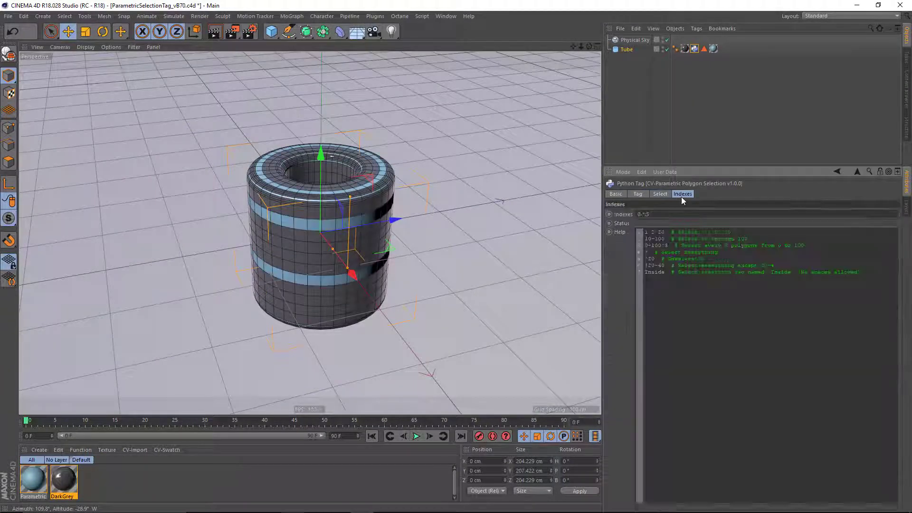
{"action": "left_click", "coordinate": [908, 125]}
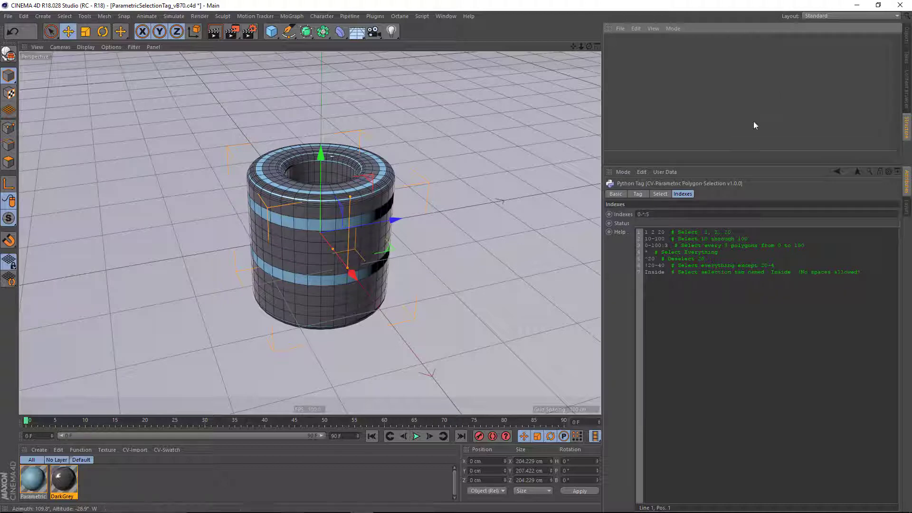
{"action": "left_click", "coordinate": [905, 42]}
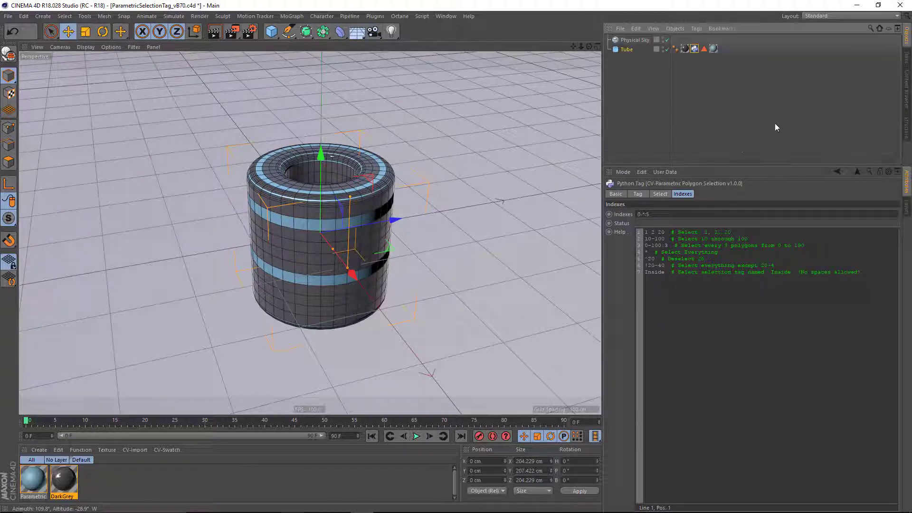
Select single polygons of the Tube by setting the Indexes expression to 0 and changing it to 100.
{"action": "left_click", "coordinate": [662, 214]}
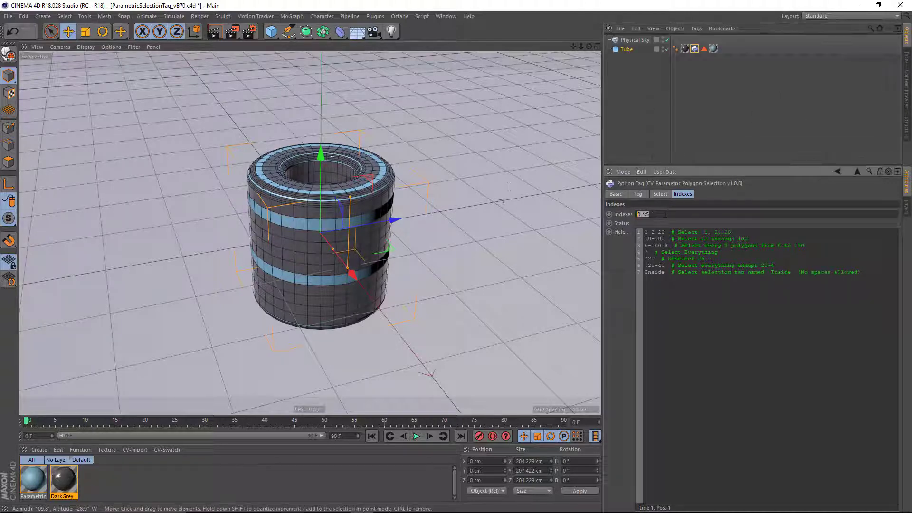
{"action": "type", "text": "0"}
{"action": "key", "text": "Return"}
{"action": "mouse_move", "coordinate": [313, 184]}
{"action": "left_mouse_down", "text": "alt"}
{"action": "mouse_move", "coordinate": [303, 248]}
{"action": "mouse_move", "coordinate": [323, 122]}
{"action": "mouse_move", "coordinate": [309, 186]}
{"action": "mouse_move", "coordinate": [327, 155]}
{"action": "mouse_move", "coordinate": [320, 190]}
{"action": "left_mouse_up", "text": "alt"}
{"action": "left_click_drag", "start_coordinate": [653, 214], "coordinate": [595, 207]}
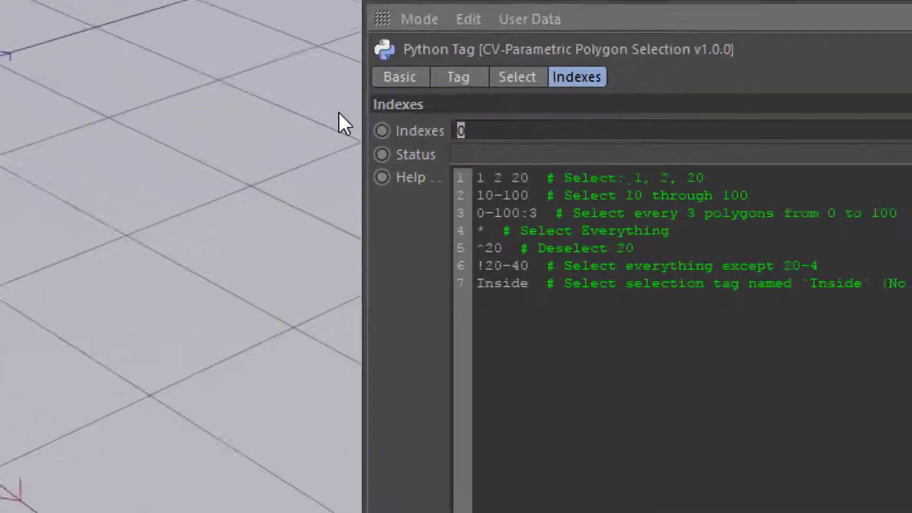
{"action": "type", "text": "100"}
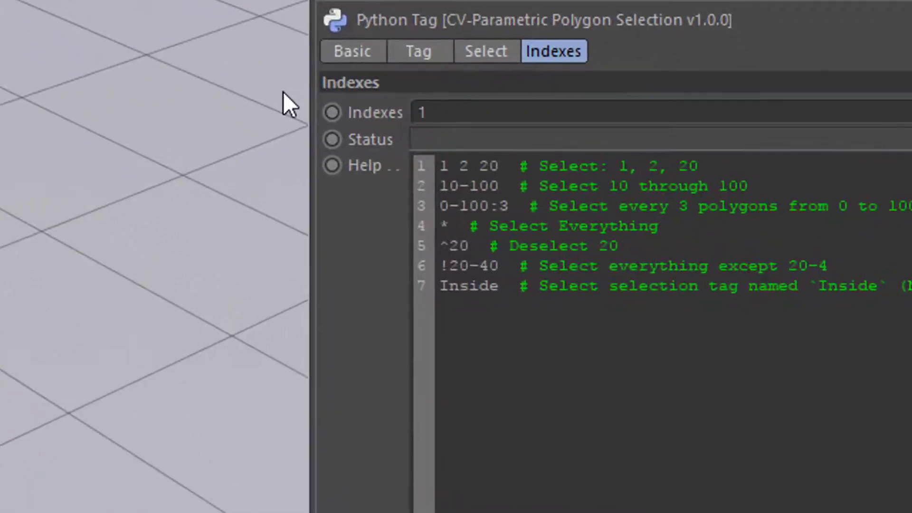
{"action": "key", "text": "Return"}
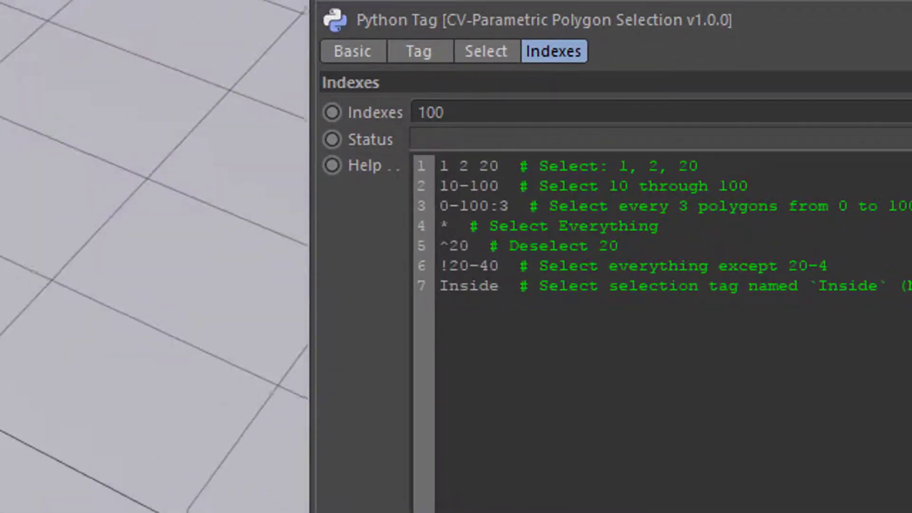
Select a polygon range by setting the Indexes expression to 20-200 and widening it to 20-500.
{"action": "left_click_drag", "start_coordinate": [495, 103], "coordinate": [369, 97]}
{"action": "type", "text": "20-200"}
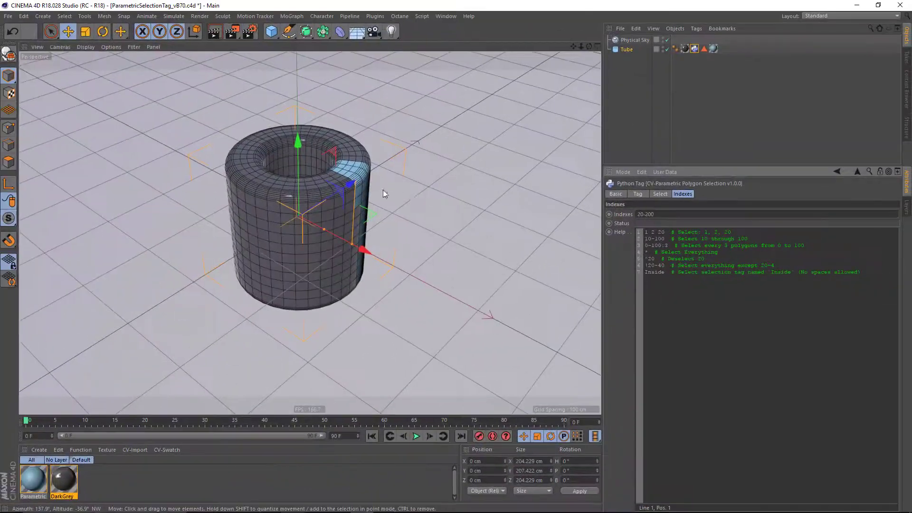
{"action": "left_click_drag", "start_coordinate": [382, 189], "coordinate": [500, 185], "text": "alt"}
{"action": "left_click", "coordinate": [654, 214]}
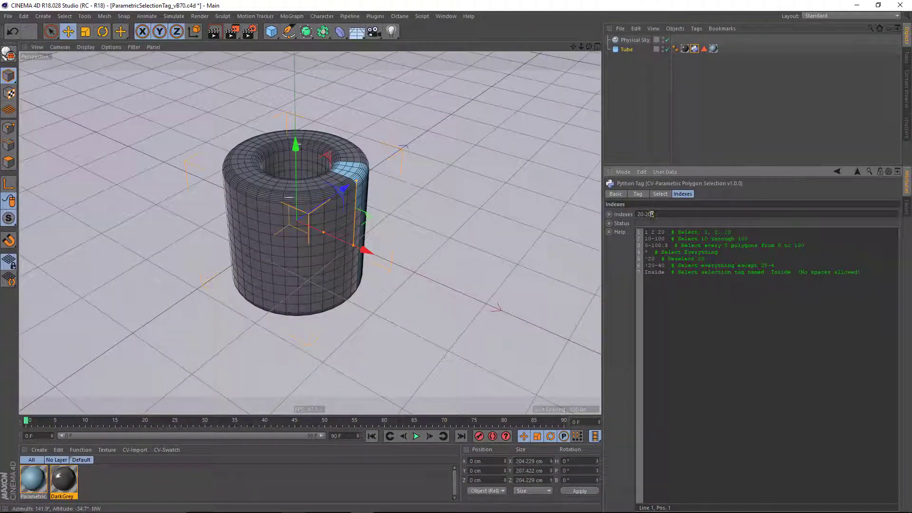
{"action": "type", "text": "20-500"}
{"action": "key", "text": "Return"}
{"action": "left_click_drag", "start_coordinate": [498, 205], "coordinate": [328, 154], "text": "alt"}
{"action": "right_click_drag", "start_coordinate": [328, 155], "coordinate": [297, 232], "text": "alt"}
Add a step of 2 to the 20-500 range and change the Indexes expression to 20-500:3.
{"action": "left_click", "coordinate": [664, 212]}
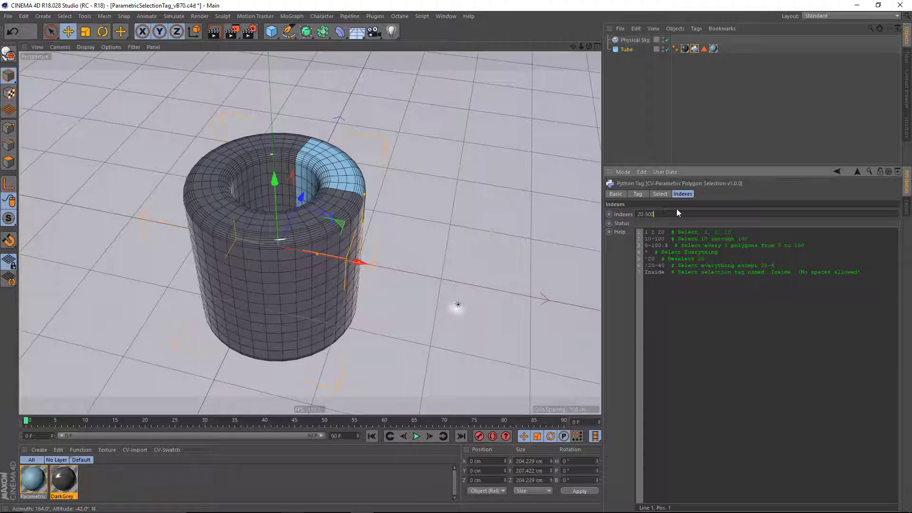
{"action": "left_click", "coordinate": [672, 216]}
{"action": "type", "text": ":2"}
{"action": "key", "text": "Return"}
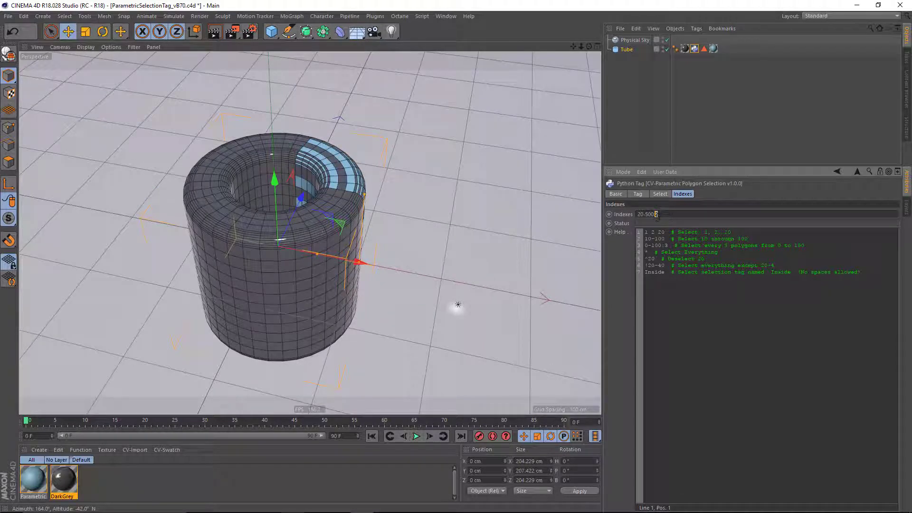
{"action": "key", "text": "BackSpace"}
{"action": "type", "text": "3"}
{"action": "key", "text": "Return"}
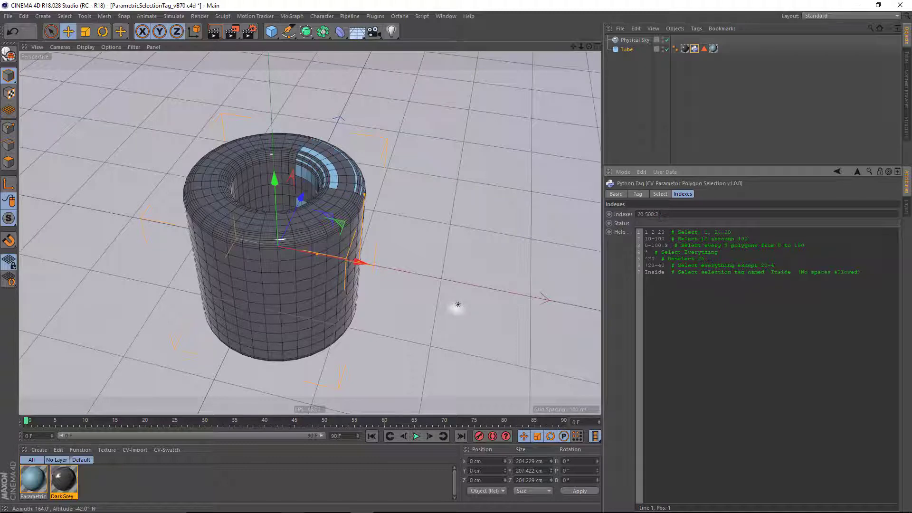
{"action": "left_click_drag", "start_coordinate": [452, 210], "coordinate": [361, 204], "text": "alt"}
Turn off the Indexes selection among the Python tag's selection options.
{"action": "left_click", "coordinate": [665, 196]}
{"action": "left_click", "coordinate": [717, 278]}
{"action": "left_click", "coordinate": [696, 278]}
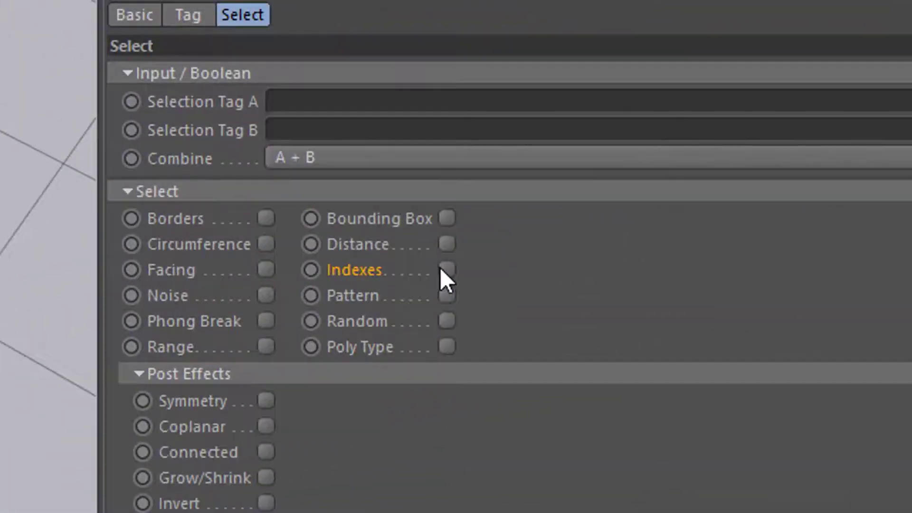
Re-enable the Indexes selection, view its options and turn it off again.
{"action": "left_click", "coordinate": [447, 269]}
{"action": "left_click", "coordinate": [342, 22]}
{"action": "left_click_drag", "start_coordinate": [792, 354], "coordinate": [228, 129]}
{"action": "left_click", "coordinate": [280, 16]}
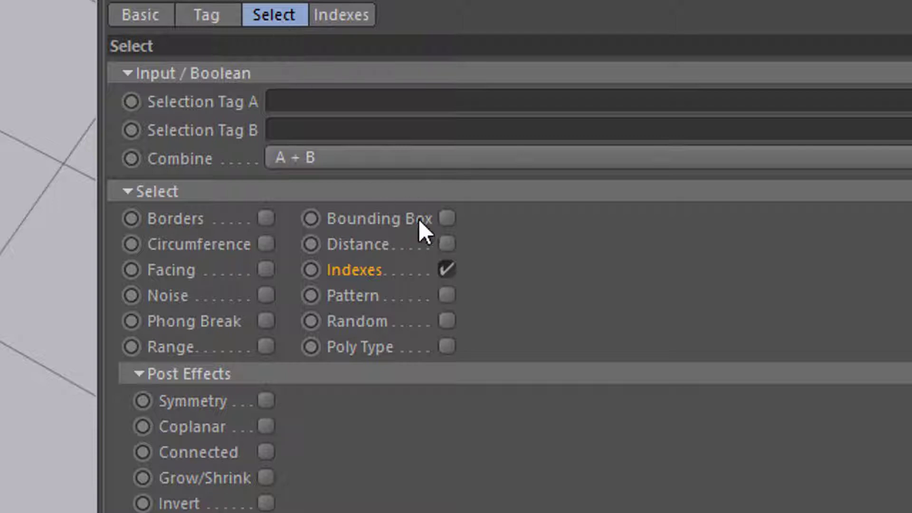
{"action": "left_click", "coordinate": [450, 268]}
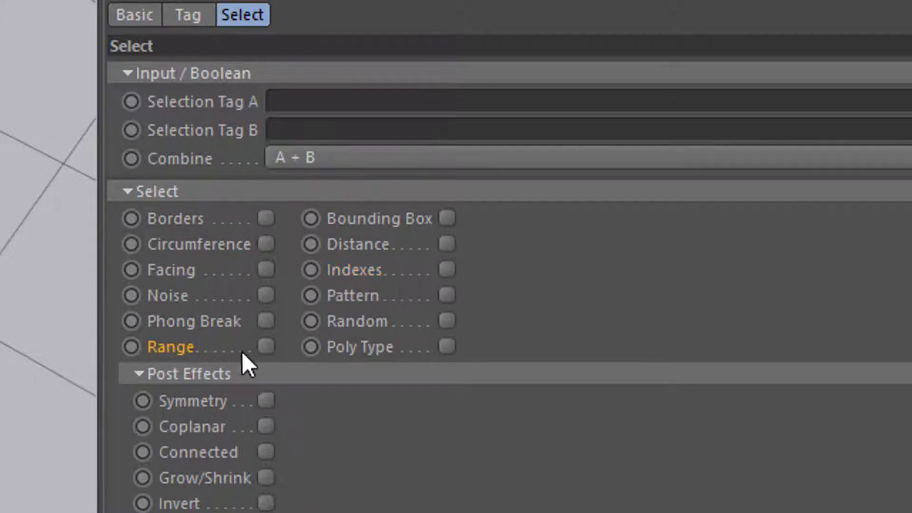
Turn on the Range selection for the Tube and lower its To value to -406.
{"action": "left_click", "coordinate": [266, 346]}
{"action": "left_click", "coordinate": [305, 23]}
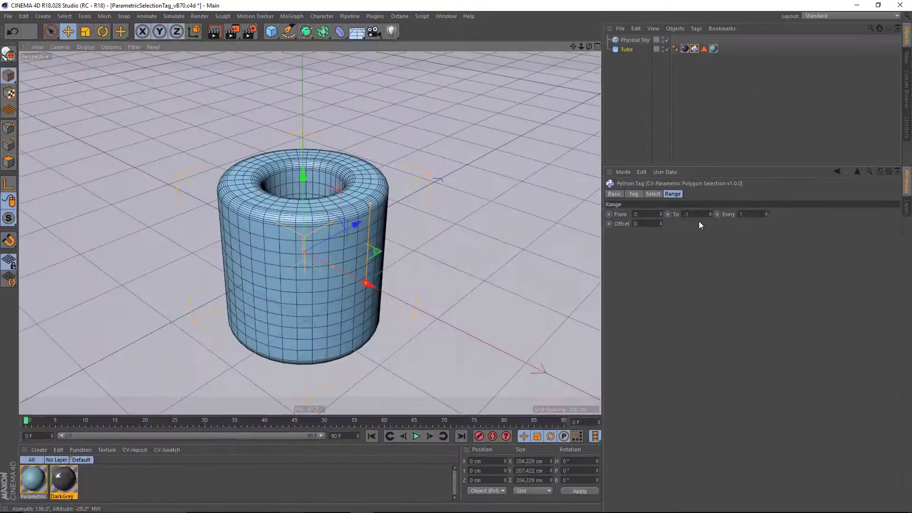
{"action": "left_click", "coordinate": [700, 215]}
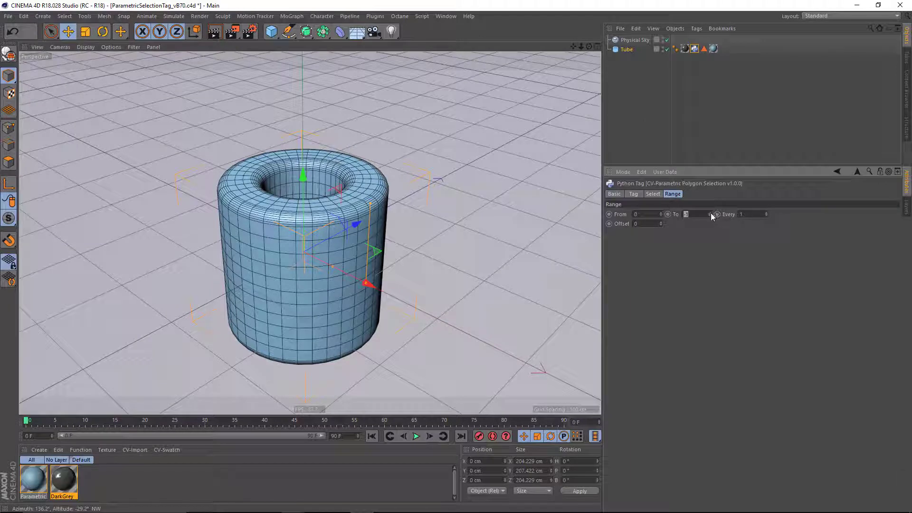
{"action": "mouse_move", "coordinate": [711, 213]}
{"action": "left_mouse_down"}
{"action": "mouse_move", "coordinate": [711, 166]}
{"action": "mouse_move", "coordinate": [710, 210]}
{"action": "left_mouse_up"}
Set the Range selection's Every value to 4 and increase its Offset.
{"action": "left_click", "coordinate": [767, 213]}
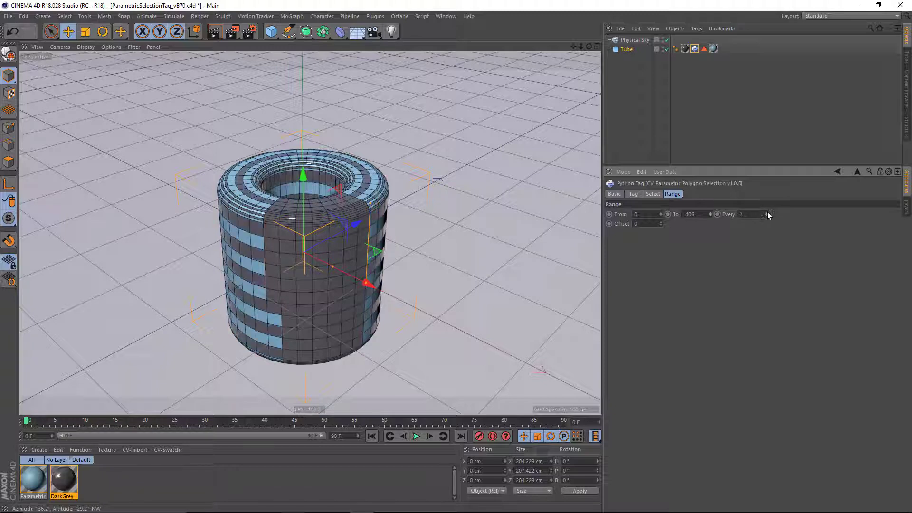
{"action": "left_click", "coordinate": [766, 212]}
{"action": "left_click", "coordinate": [767, 213]}
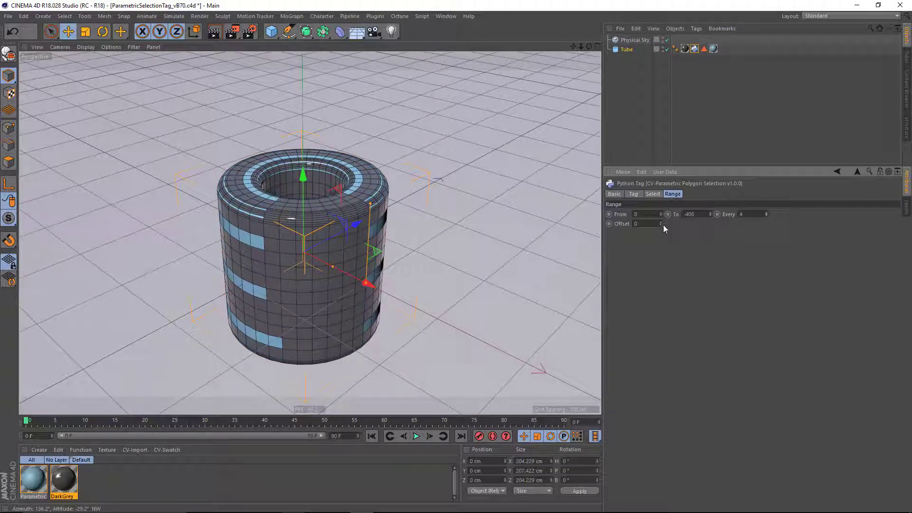
{"action": "left_click_drag", "start_coordinate": [661, 224], "coordinate": [661, 220]}
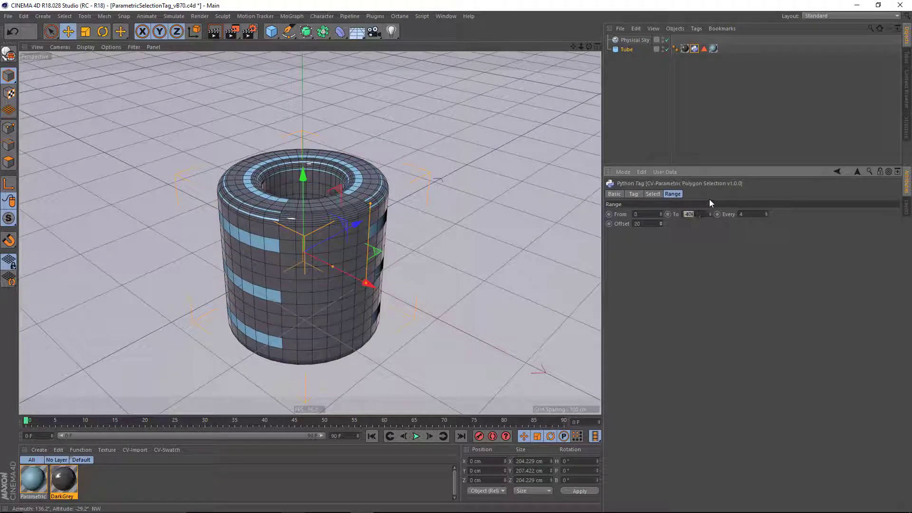
Set the Range selection's To value to -1 and its Offset to 10.
{"action": "type", "text": "-1"}
{"action": "key", "text": "Return"}
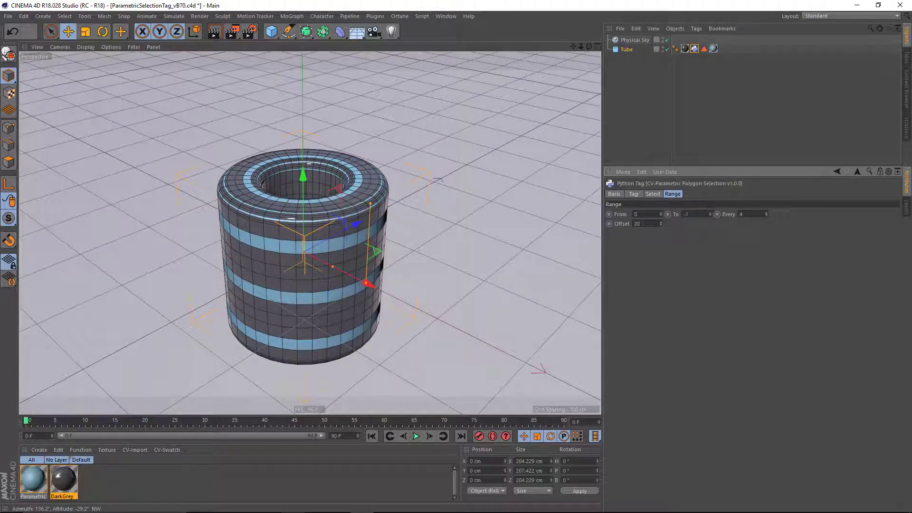
{"action": "left_click_drag", "start_coordinate": [660, 224], "coordinate": [660, 219]}
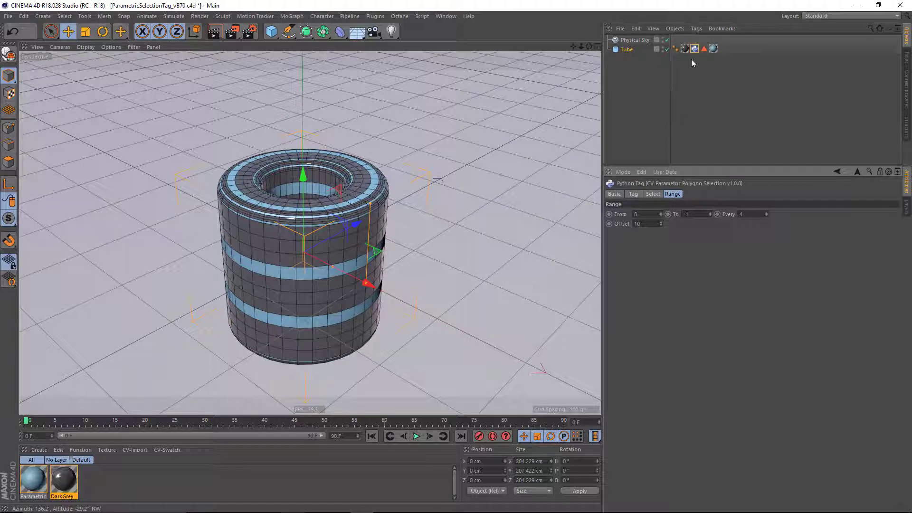
Replace the Range selection with the Noise selection in the tag's selection options.
{"action": "left_click", "coordinate": [654, 194]}
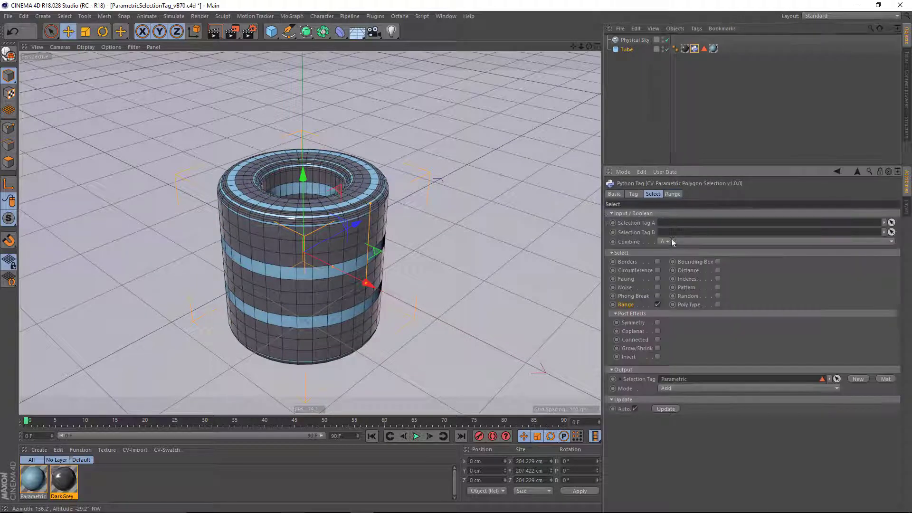
{"action": "left_click", "coordinate": [657, 304]}
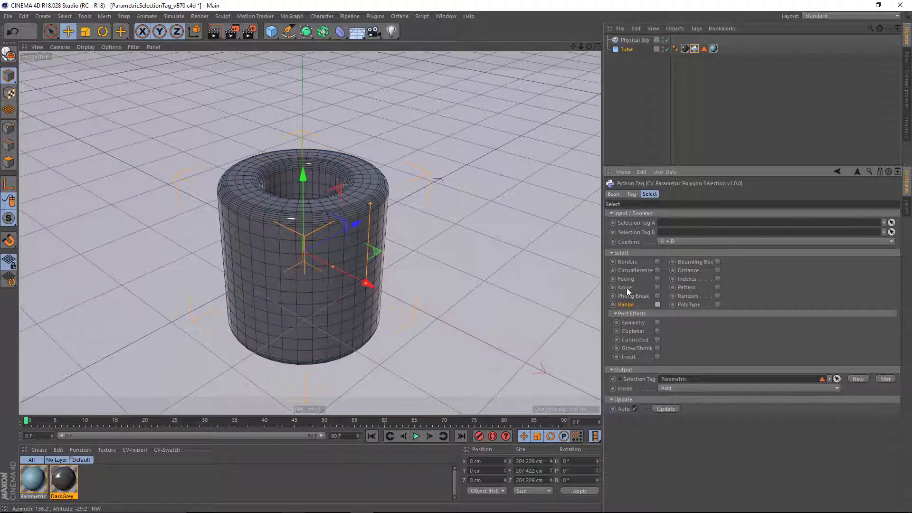
{"action": "left_click", "coordinate": [626, 288]}
{"action": "left_click", "coordinate": [659, 288]}
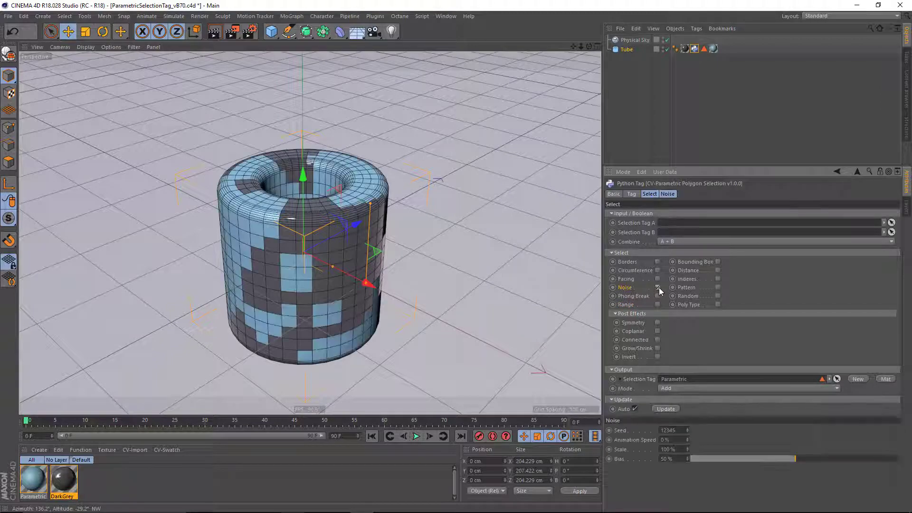
Increase the Scale of the Noise selection to 163%.
{"action": "left_click_drag", "start_coordinate": [294, 224], "coordinate": [313, 246], "text": "alt"}
{"action": "right_click_drag", "start_coordinate": [313, 246], "coordinate": [338, 259], "text": "alt"}
{"action": "left_click", "coordinate": [670, 195]}
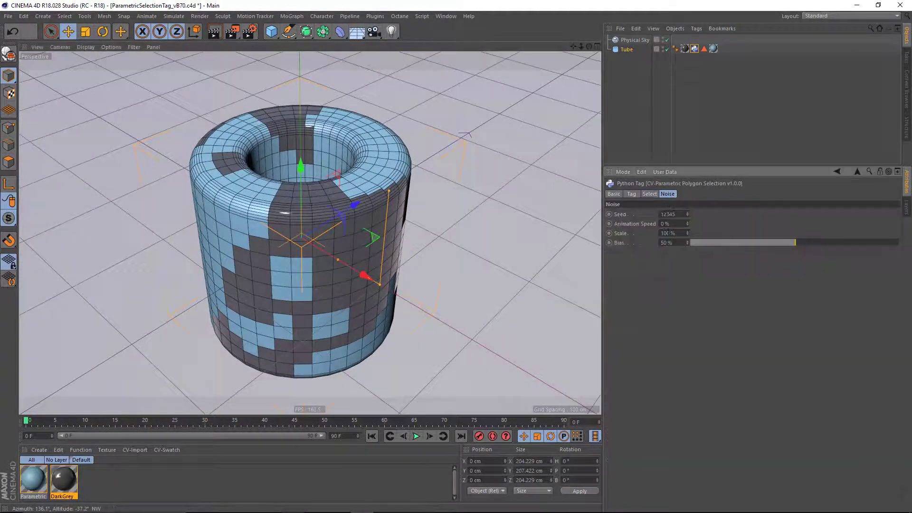
{"action": "left_click_drag", "start_coordinate": [687, 233], "coordinate": [687, 224]}
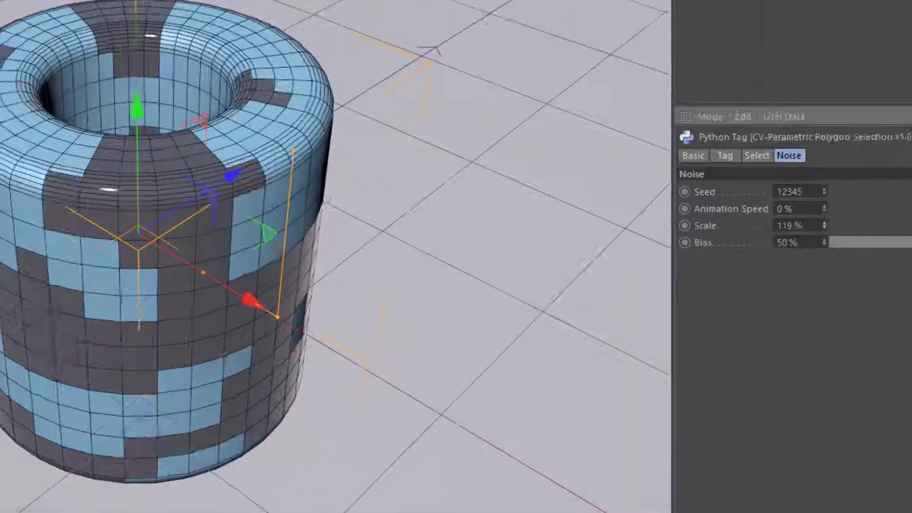
{"action": "mouse_move", "coordinate": [825, 210]}
{"action": "left_mouse_down"}
{"action": "mouse_move", "coordinate": [825, 121]}
{"action": "mouse_move", "coordinate": [825, 269]}
{"action": "mouse_move", "coordinate": [825, 156]}
{"action": "mouse_move", "coordinate": [826, 225]}
{"action": "left_mouse_up"}
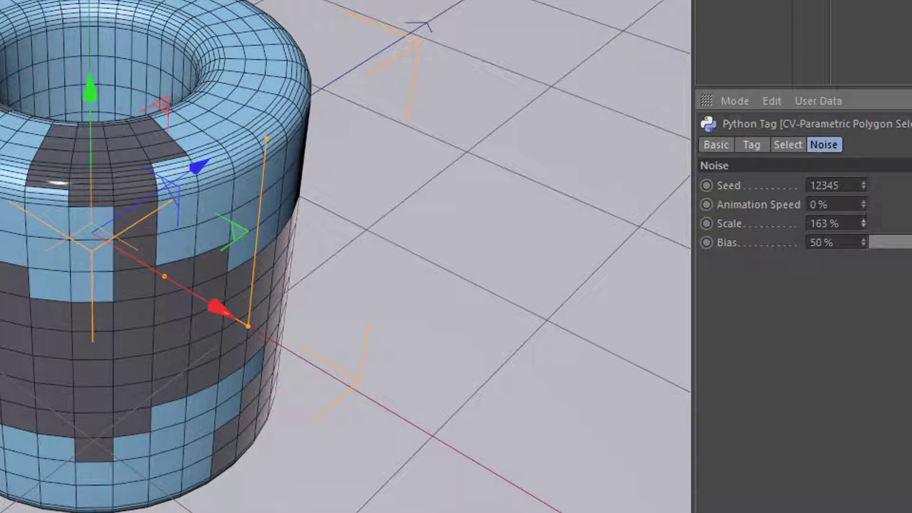
Change the noise Seed to 12349 and lower the Bias to 46%.
{"action": "left_click", "coordinate": [863, 182]}
{"action": "left_click", "coordinate": [864, 182]}
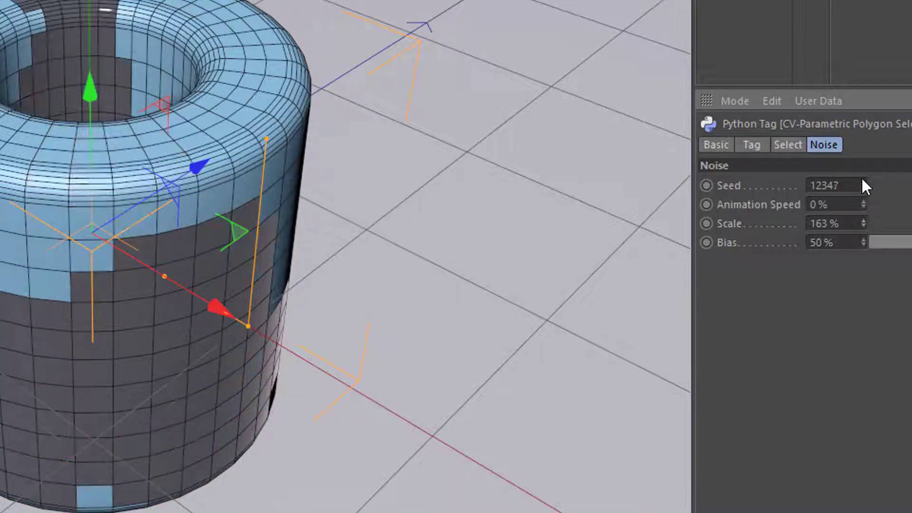
{"action": "left_click", "coordinate": [863, 183]}
{"action": "left_click", "coordinate": [864, 182]}
{"action": "left_click_drag", "start_coordinate": [248, 273], "coordinate": [253, 224], "text": "alt"}
{"action": "left_click_drag", "start_coordinate": [820, 243], "coordinate": [792, 265]}
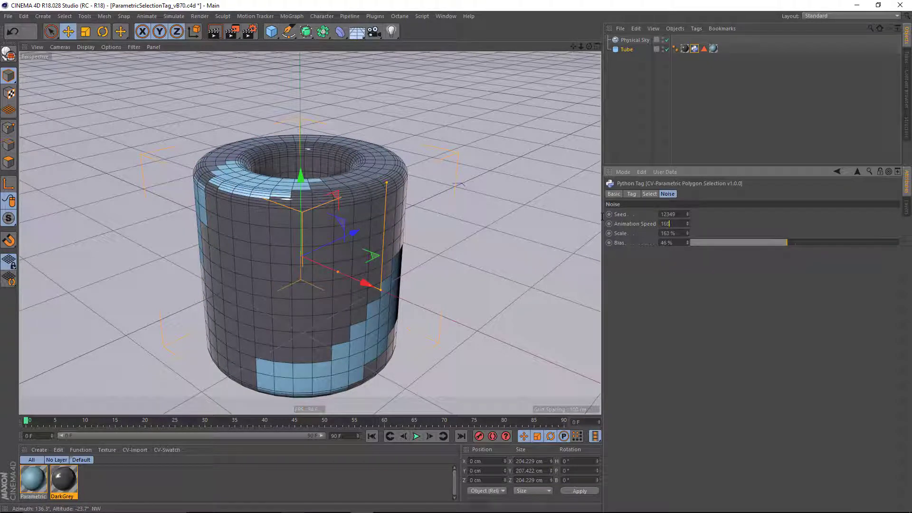
Play the animation with the noise Animation Speed set to 100%, and reduce the noise Scale during playback.
{"action": "left_click", "coordinate": [416, 436]}
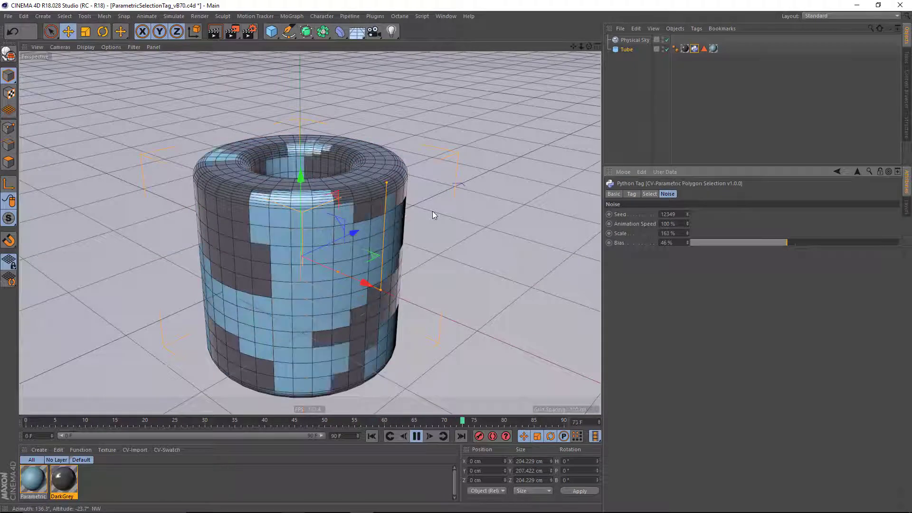
{"action": "left_click_drag", "start_coordinate": [687, 234], "coordinate": [687, 272]}
Turn off the Noise selection and stop the animation playback.
{"action": "left_click", "coordinate": [650, 193]}
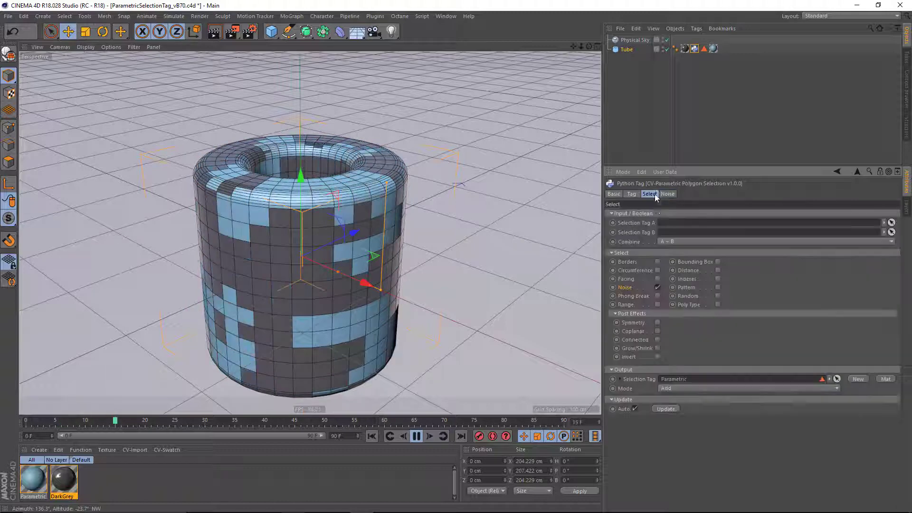
{"action": "left_click", "coordinate": [657, 287]}
{"action": "left_click", "coordinate": [417, 437]}
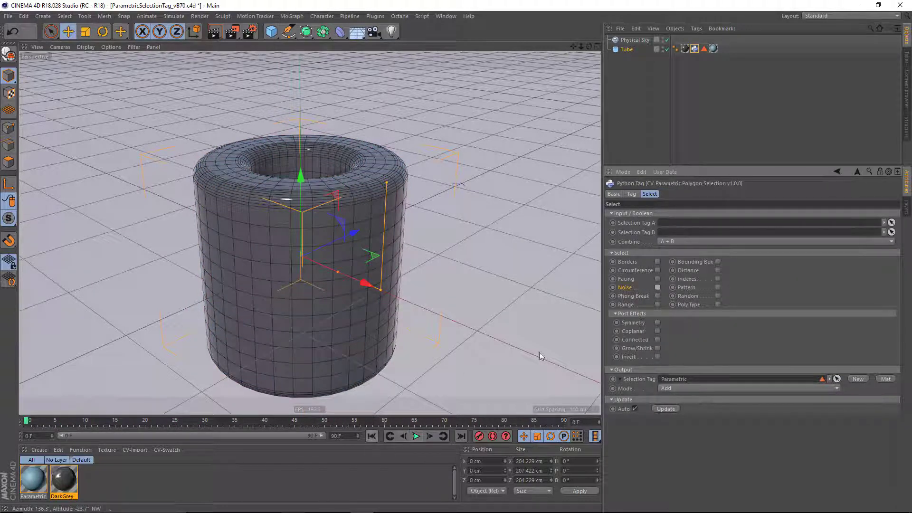
Turn on the Pattern selection for the Tube, using the pattern x- in the +Y Up direction.
{"action": "left_click", "coordinate": [718, 288]}
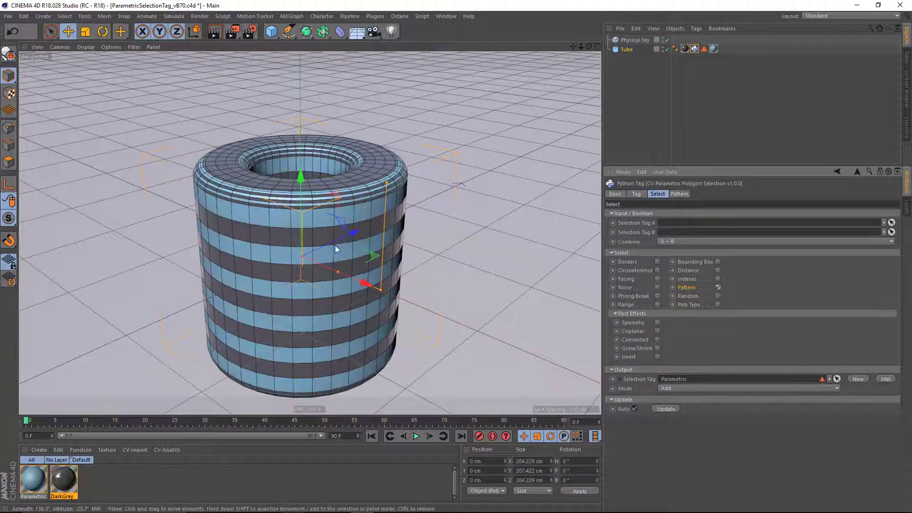
{"action": "left_click_drag", "start_coordinate": [335, 246], "coordinate": [323, 135], "text": "alt"}
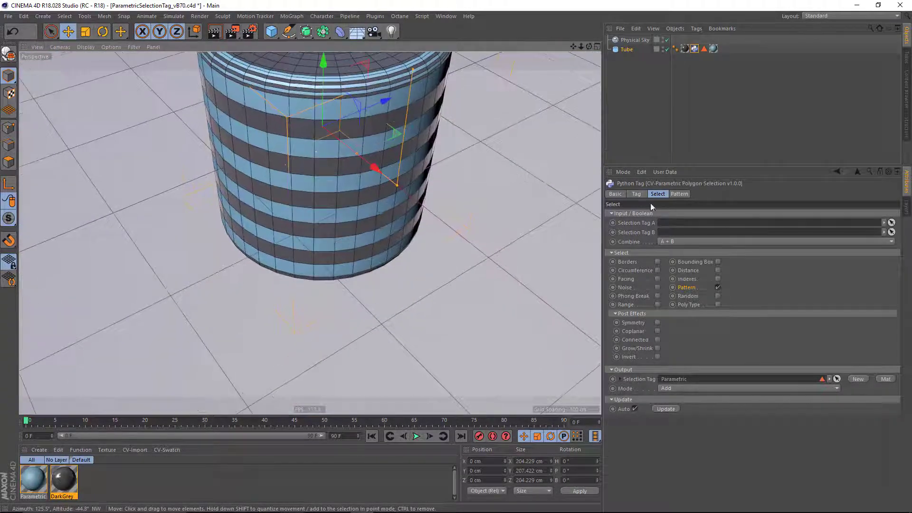
{"action": "left_click", "coordinate": [680, 193]}
{"action": "left_click_drag", "start_coordinate": [367, 208], "coordinate": [369, 175], "text": "alt"}
{"action": "middle_click_drag", "start_coordinate": [368, 181], "coordinate": [349, 246], "text": "alt"}
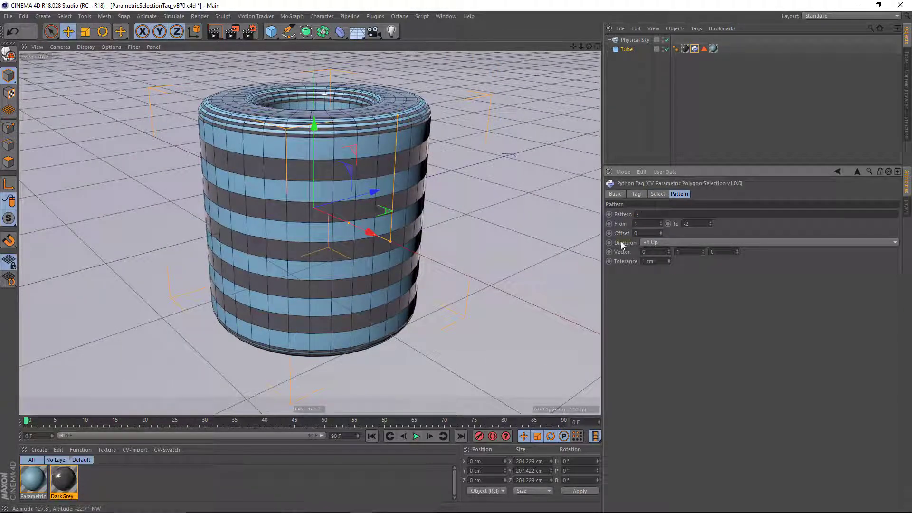
{"action": "type", "text": "-"}
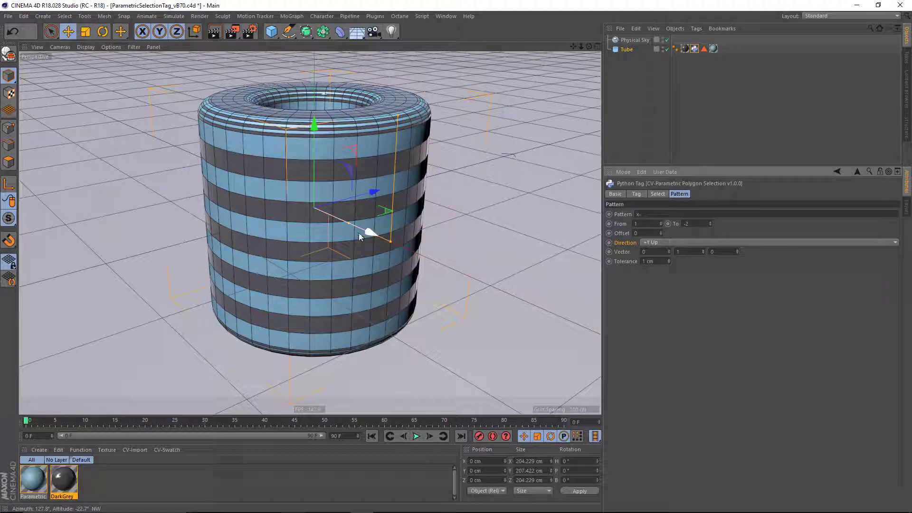
Examine the Tube's polygon rows and rounded lower edge as a wireframe in the Right view, and return to the perspective view.
{"action": "middle_click", "coordinate": [299, 222]}
{"action": "middle_click", "coordinate": [214, 277]}
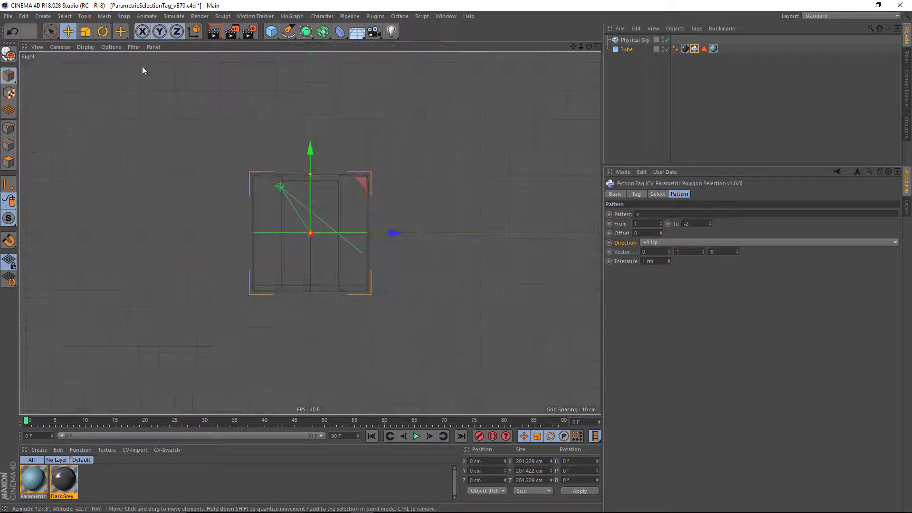
{"action": "left_click", "coordinate": [89, 47]}
{"action": "left_click", "coordinate": [93, 140]}
{"action": "key", "text": "s"}
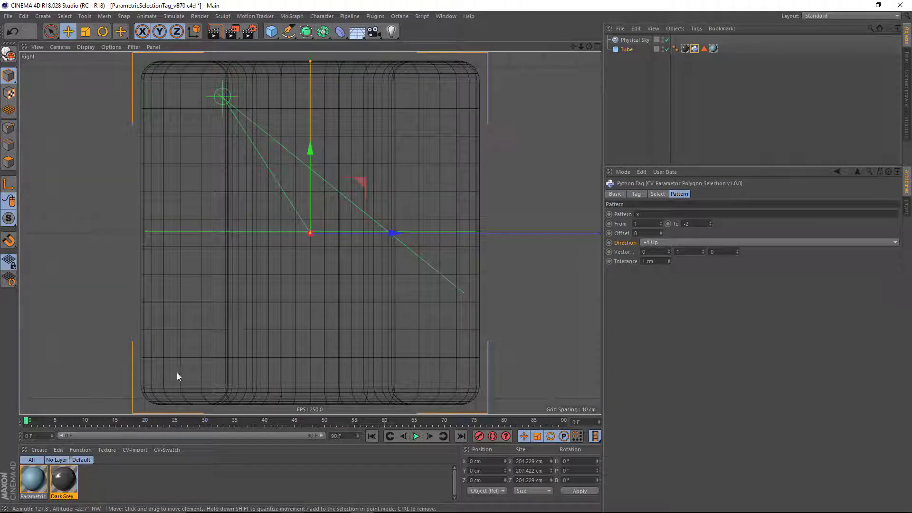
{"action": "scroll", "coordinate": [144, 388], "scroll_direction": "up", "scroll_amount": 10}
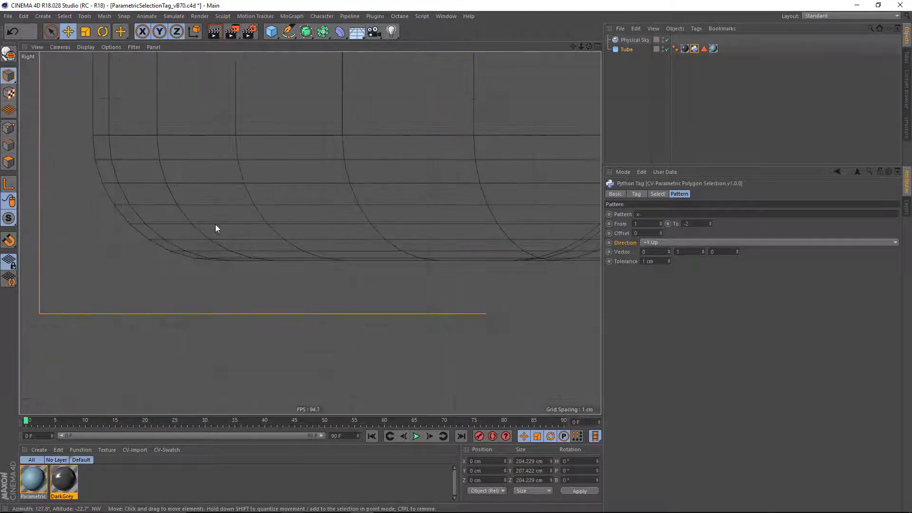
{"action": "left_click", "coordinate": [225, 257]}
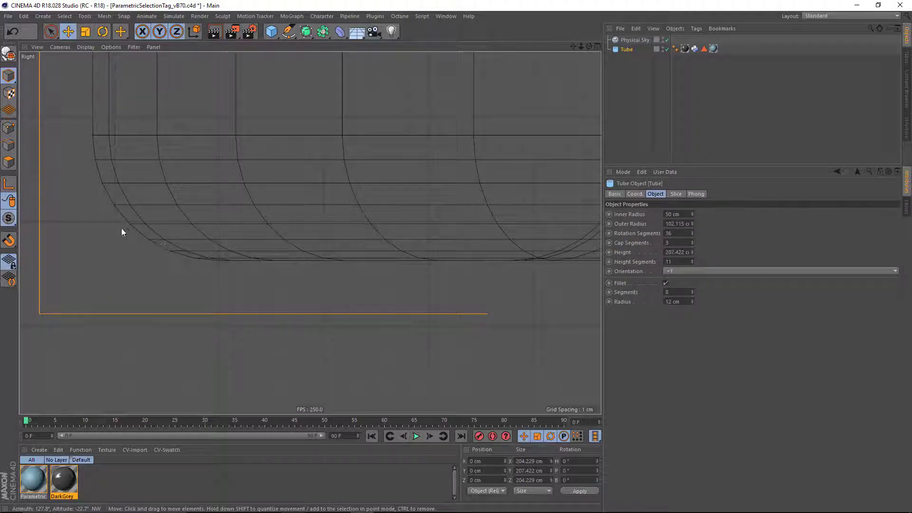
{"action": "scroll", "coordinate": [307, 149], "scroll_direction": "down", "scroll_amount": 10}
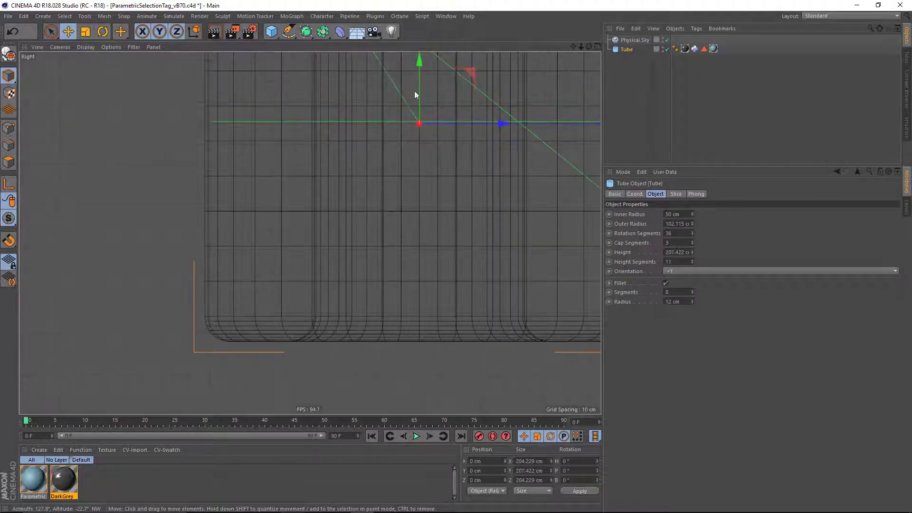
{"action": "middle_click", "coordinate": [346, 80]}
{"action": "middle_click", "coordinate": [149, 107]}
Set the Python tag's Pattern to x-- for the Tube.
{"action": "left_click", "coordinate": [695, 48]}
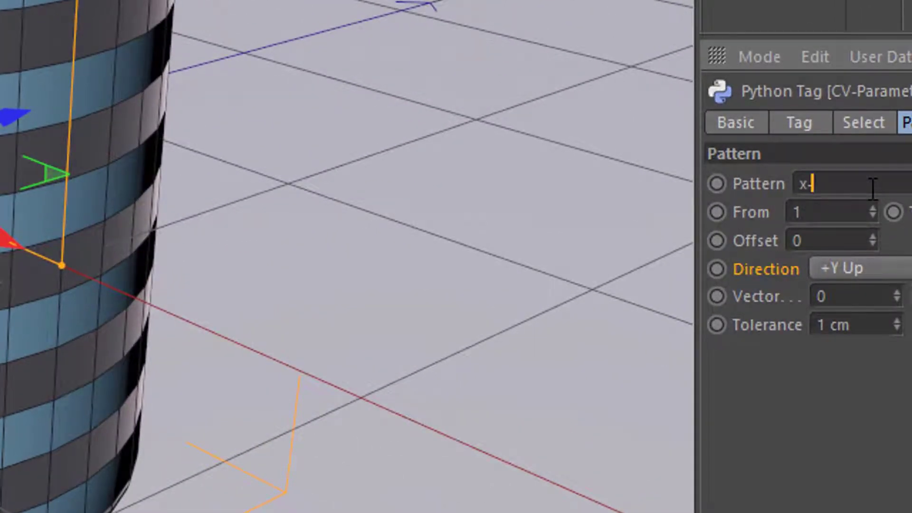
{"action": "type", "text": "-"}
{"action": "left_click_drag", "start_coordinate": [338, 228], "coordinate": [0, 371], "text": "alt"}
{"action": "scroll", "coordinate": [1, 228], "scroll_direction": "up", "scroll_amount": 8}
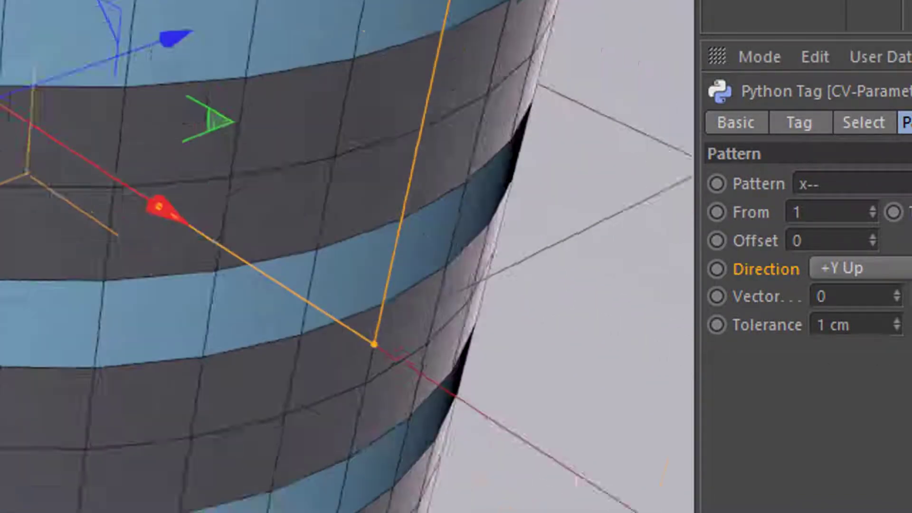
{"action": "left_click_drag", "start_coordinate": [2, 143], "coordinate": [143, 104], "text": "alt"}
{"action": "scroll", "coordinate": [116, 2], "scroll_direction": "down", "scroll_amount": 5}
{"action": "middle_click_drag", "start_coordinate": [307, 92], "coordinate": [4, 294], "text": "alt"}
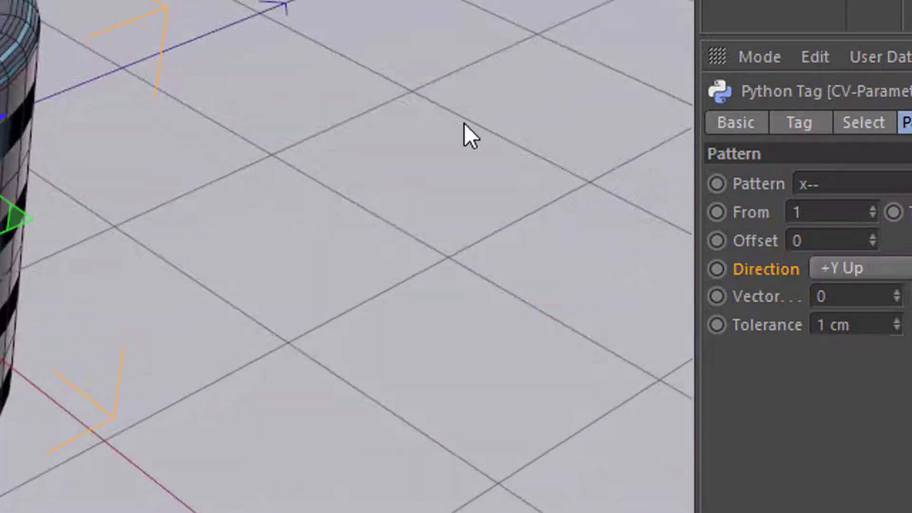
Change the Pattern selection's string to xxx-x- and view the whole Tube.
{"action": "left_click", "coordinate": [807, 184]}
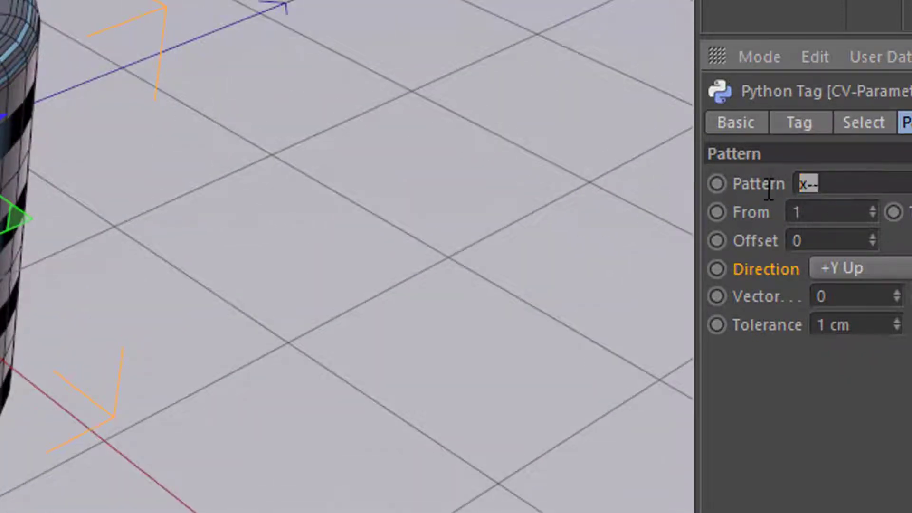
{"action": "type", "text": "xxx-x"}
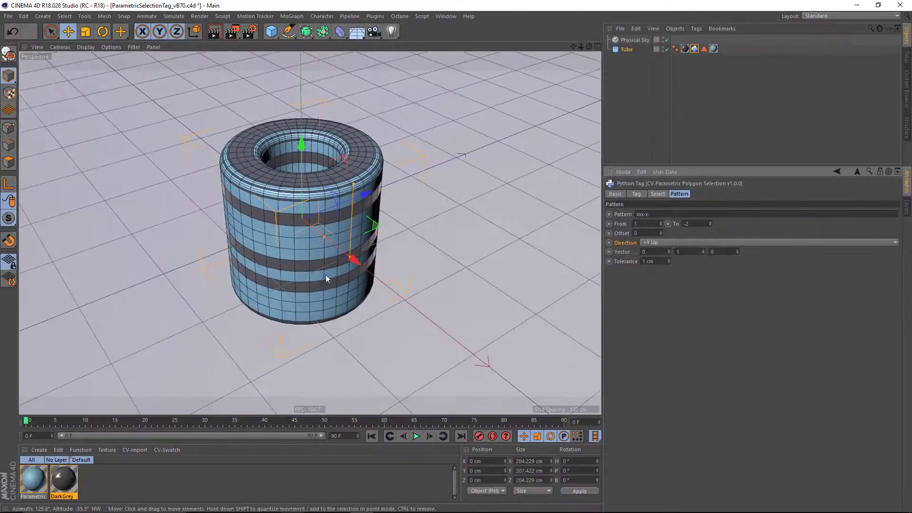
{"action": "left_click_drag", "start_coordinate": [97, 319], "coordinate": [103, 267], "text": "alt"}
{"action": "left_click_drag", "start_coordinate": [329, 245], "coordinate": [324, 258], "text": "alt"}
{"action": "right_click_drag", "start_coordinate": [324, 257], "coordinate": [335, 246], "text": "alt"}
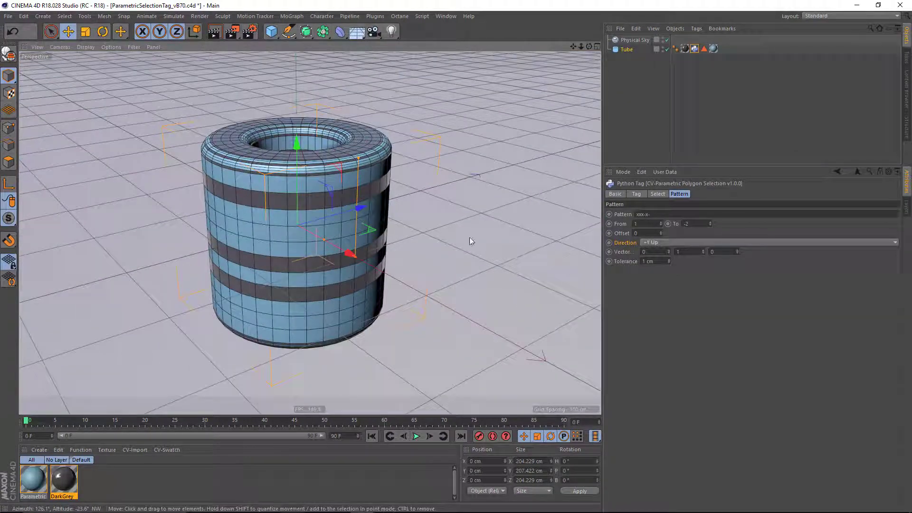
Set the Pattern selection's direction to +X Right for the Tube.
{"action": "left_click_drag", "start_coordinate": [264, 171], "coordinate": [322, 210], "text": "alt"}
{"action": "left_click", "coordinate": [664, 242]}
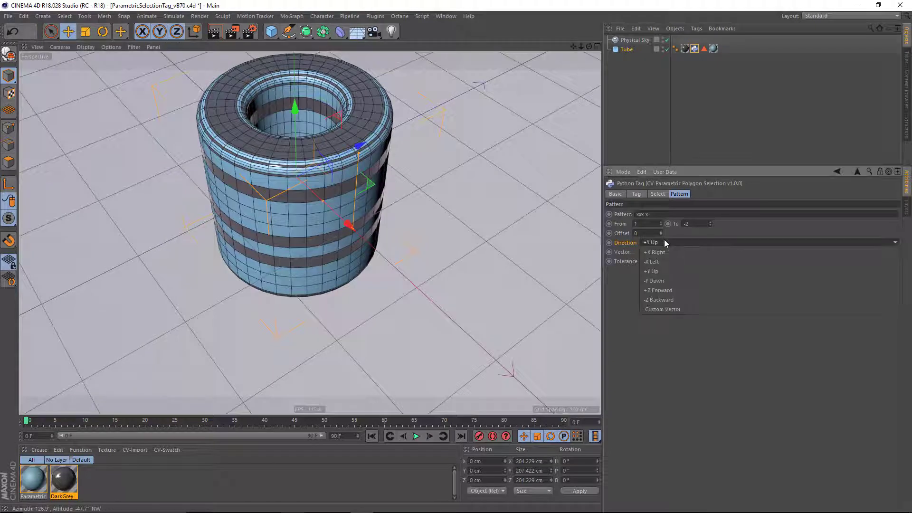
{"action": "left_click", "coordinate": [663, 271]}
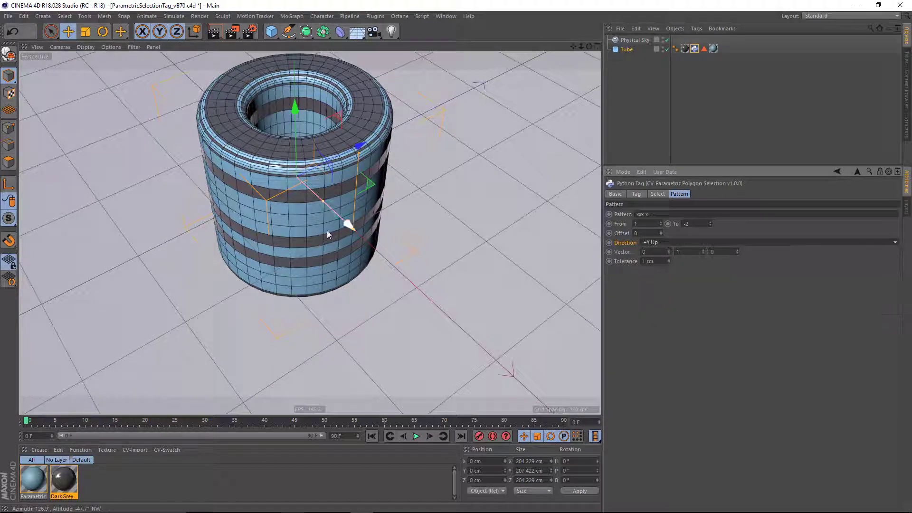
{"action": "left_click", "coordinate": [699, 242]}
{"action": "left_click", "coordinate": [680, 251]}
{"action": "left_click_drag", "start_coordinate": [304, 185], "coordinate": [469, 98], "text": "alt"}
Examine the Tube's patterned polygons from above in a Top view, and return to the full perspective view.
{"action": "middle_click", "coordinate": [469, 98]}
{"action": "left_click", "coordinate": [369, 47]}
{"action": "mouse_move", "coordinate": [343, 47]}
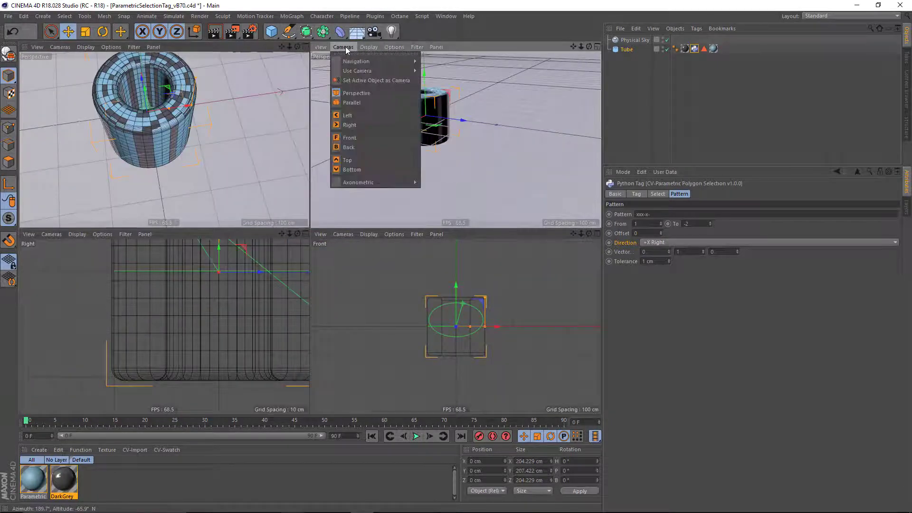
{"action": "left_click", "coordinate": [352, 159]}
{"action": "scroll", "coordinate": [477, 141], "scroll_direction": "up", "scroll_amount": 3}
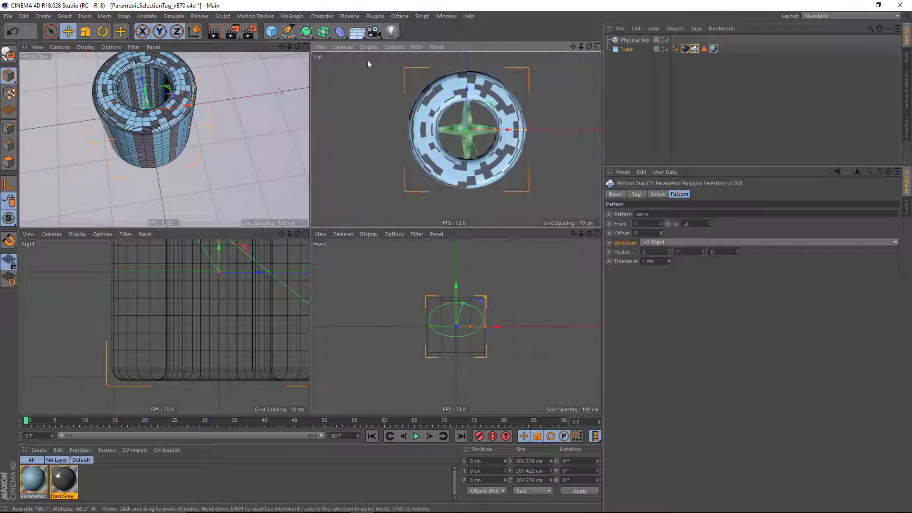
{"action": "left_click", "coordinate": [368, 47]}
{"action": "left_click", "coordinate": [369, 76]}
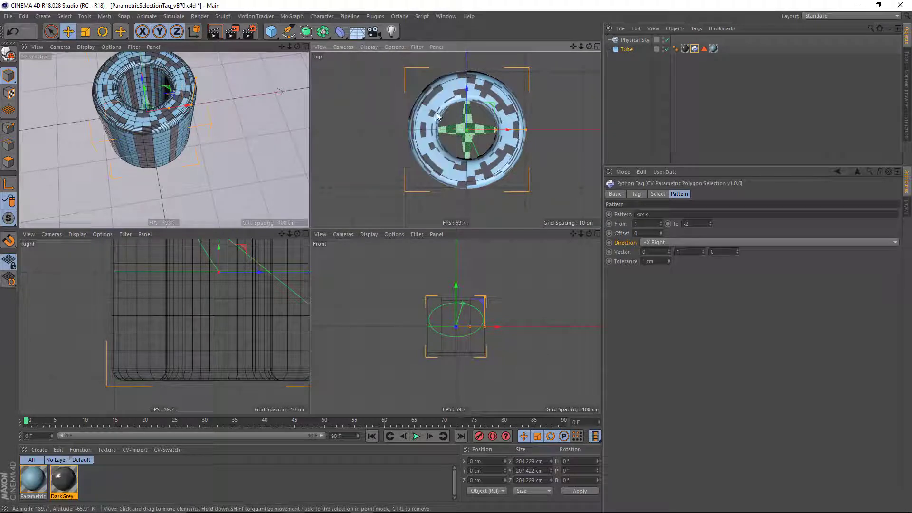
{"action": "middle_click", "coordinate": [289, 72]}
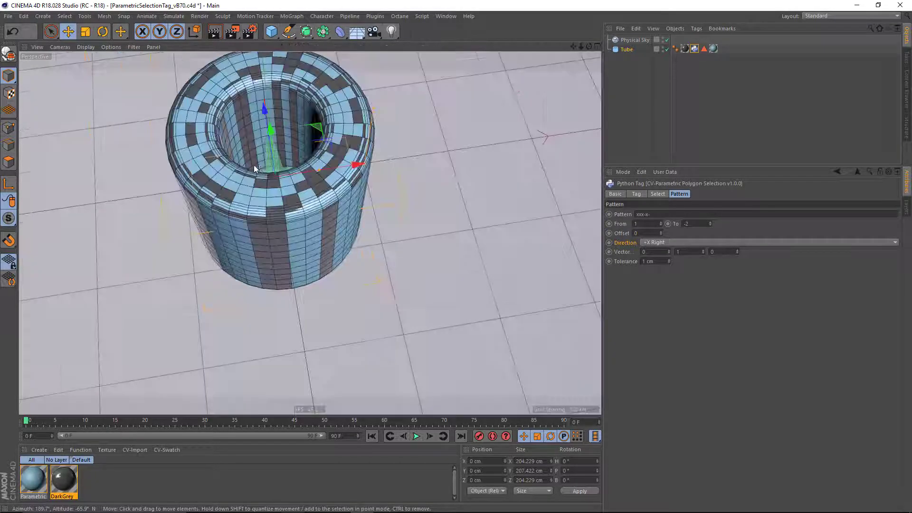
Replace the Pattern selection with the Phong Break selection in the Python tag.
{"action": "left_click_drag", "start_coordinate": [291, 215], "coordinate": [207, 213], "text": "alt"}
{"action": "right_click_drag", "start_coordinate": [208, 213], "coordinate": [285, 228], "text": "alt"}
{"action": "left_click_drag", "start_coordinate": [285, 332], "coordinate": [319, 307], "text": "alt"}
{"action": "middle_click_drag", "start_coordinate": [318, 307], "coordinate": [209, 297], "text": "alt"}
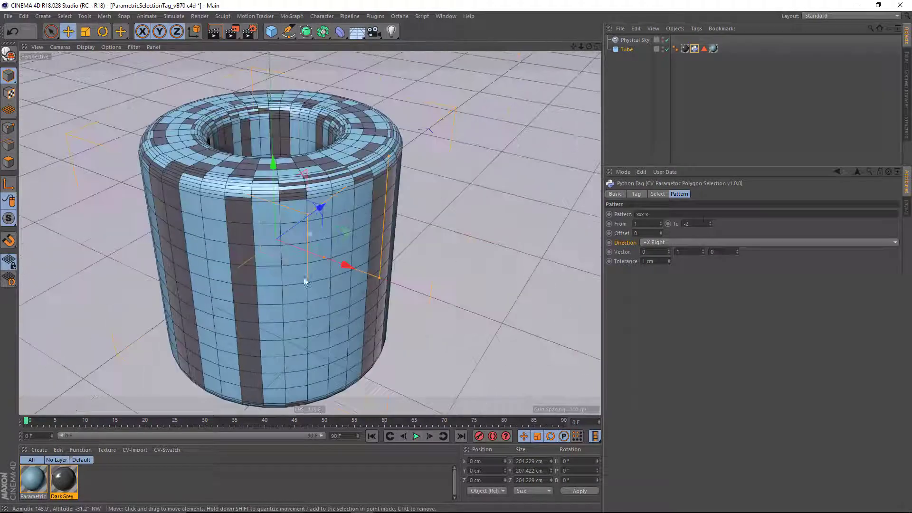
{"action": "left_click", "coordinate": [657, 194]}
{"action": "left_click", "coordinate": [718, 287]}
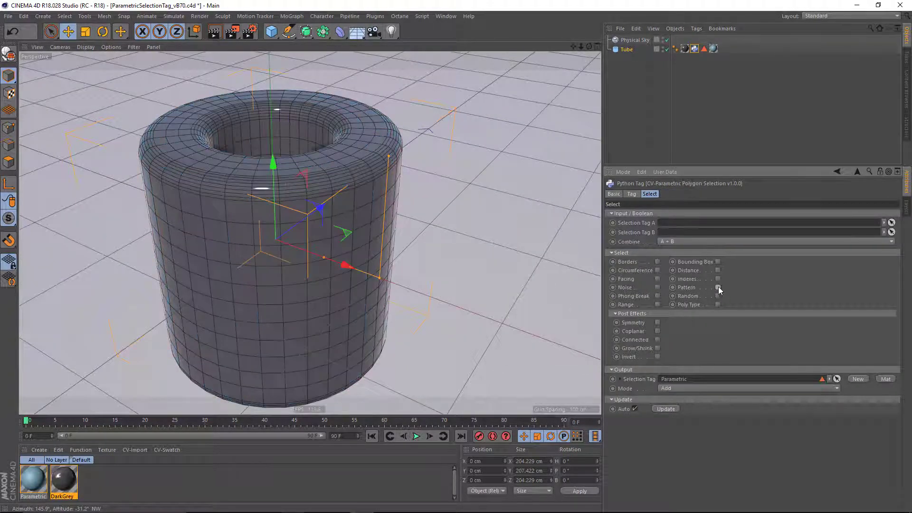
{"action": "left_click", "coordinate": [657, 296]}
Set the Tube's fillet segments to 1.
{"action": "left_click_drag", "start_coordinate": [303, 189], "coordinate": [307, 214], "text": "alt"}
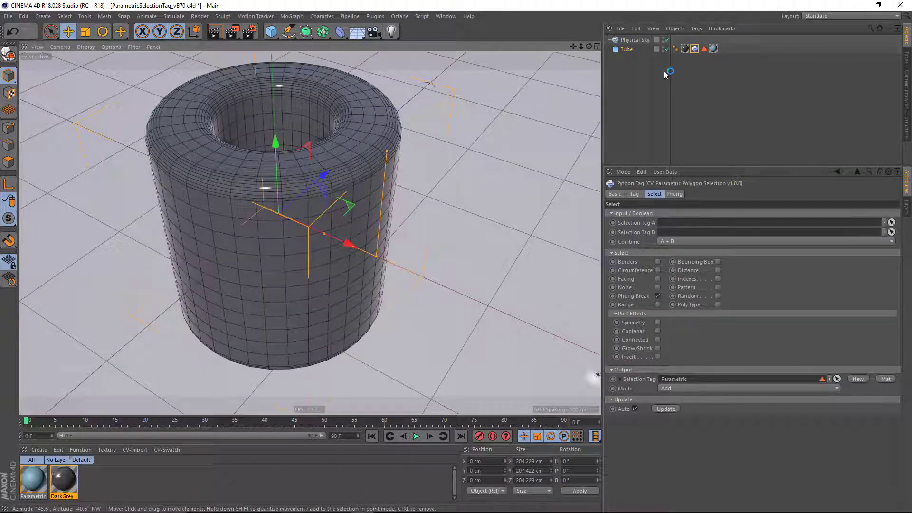
{"action": "left_click_drag", "start_coordinate": [363, 153], "coordinate": [365, 172], "text": "alt"}
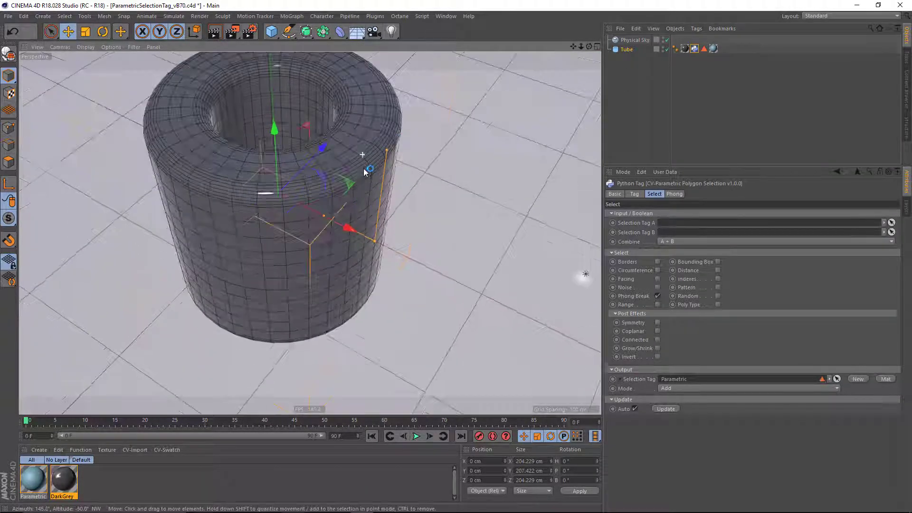
{"action": "scroll", "coordinate": [364, 171], "scroll_direction": "up", "scroll_amount": 5}
{"action": "left_click", "coordinate": [629, 51]}
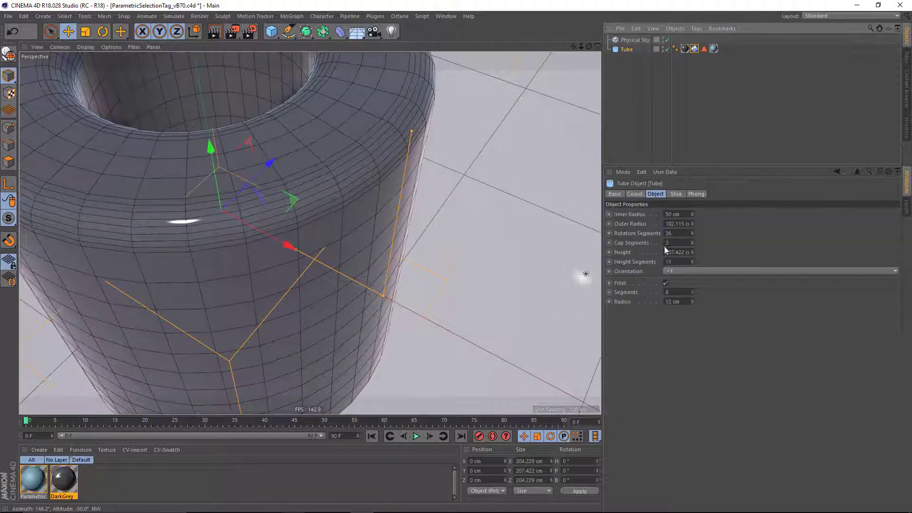
{"action": "left_click_drag", "start_coordinate": [692, 292], "coordinate": [693, 307]}
{"action": "scroll", "coordinate": [335, 201], "scroll_direction": "down", "scroll_amount": 7}
{"action": "left_click_drag", "start_coordinate": [247, 180], "coordinate": [249, 170], "text": "alt"}
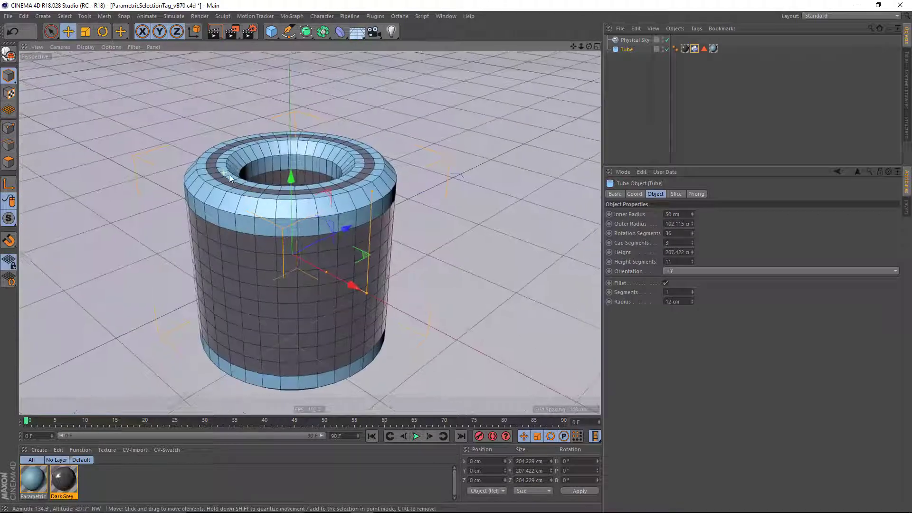
Replace the Phong Break selection with the Random selection in the Tube's Python tag.
{"action": "scroll", "coordinate": [249, 170], "scroll_direction": "up", "scroll_amount": 3}
{"action": "left_click_drag", "start_coordinate": [299, 249], "coordinate": [242, 251], "text": "alt"}
{"action": "scroll", "coordinate": [389, 259], "scroll_direction": "down", "scroll_amount": 1}
{"action": "middle_click_drag", "start_coordinate": [363, 252], "coordinate": [296, 236], "text": "alt"}
{"action": "left_click_drag", "start_coordinate": [295, 236], "coordinate": [325, 219], "text": "alt"}
{"action": "left_click", "coordinate": [694, 49]}
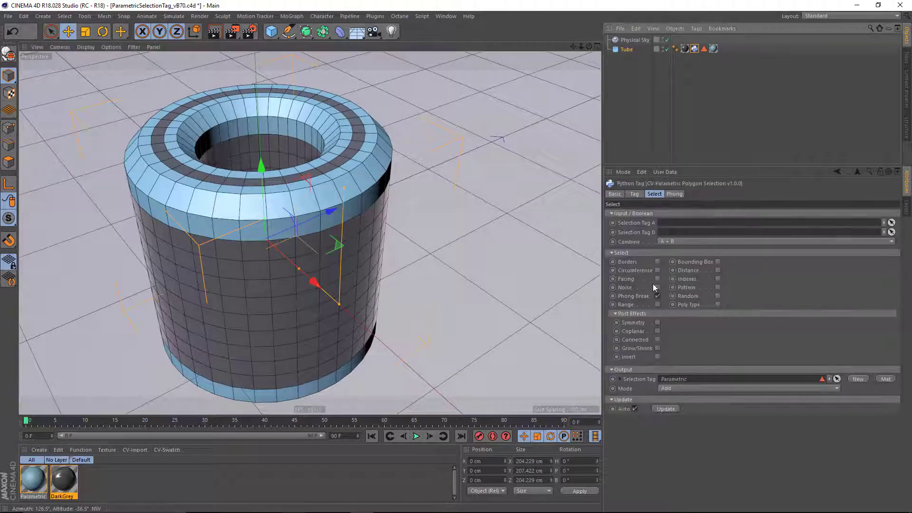
{"action": "left_click", "coordinate": [658, 296]}
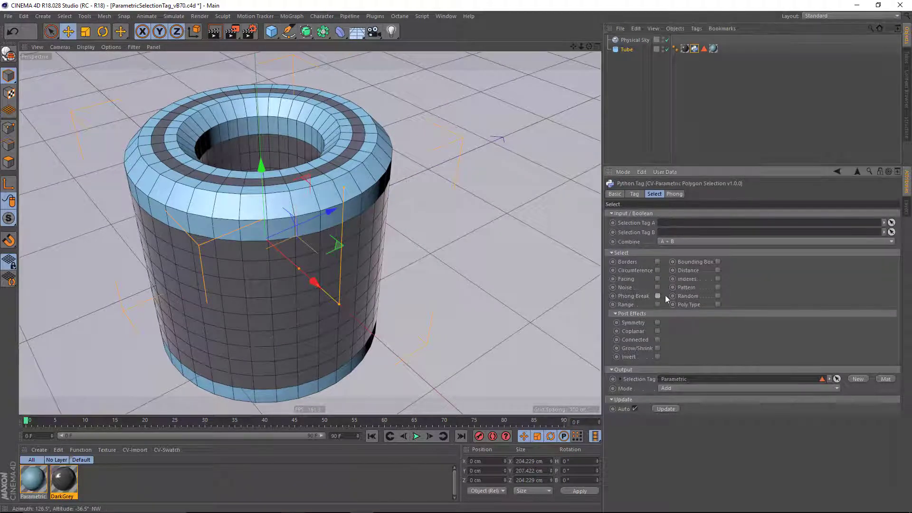
{"action": "left_click", "coordinate": [719, 296]}
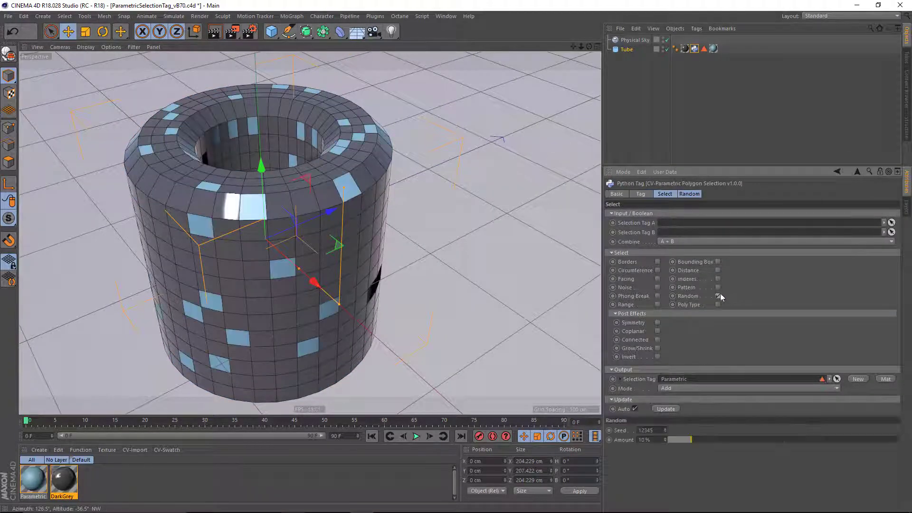
Set the Random selection's amount to 21% and seed to 12347, and turn the Random selection off.
{"action": "left_click", "coordinate": [687, 195]}
{"action": "left_click_drag", "start_coordinate": [675, 223], "coordinate": [694, 210]}
{"action": "left_click", "coordinate": [665, 212]}
{"action": "left_click", "coordinate": [666, 213]}
{"action": "left_click", "coordinate": [665, 194]}
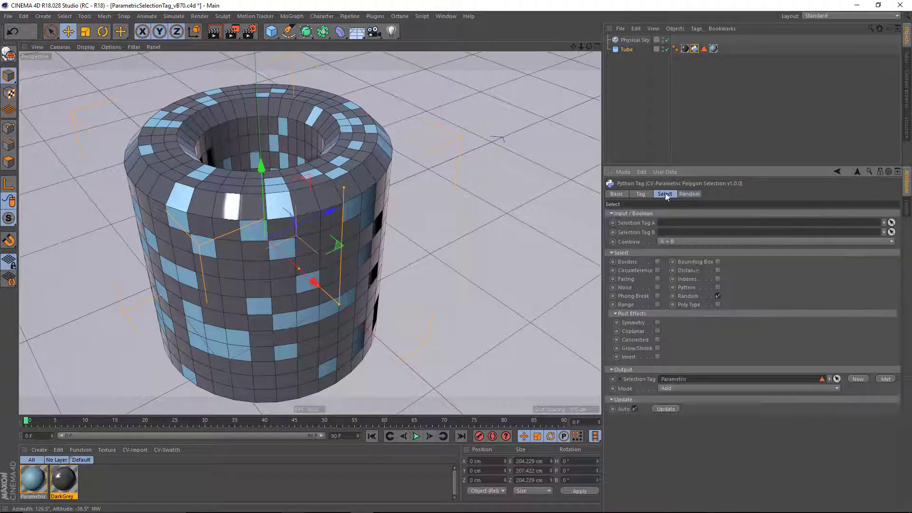
{"action": "left_click", "coordinate": [718, 296]}
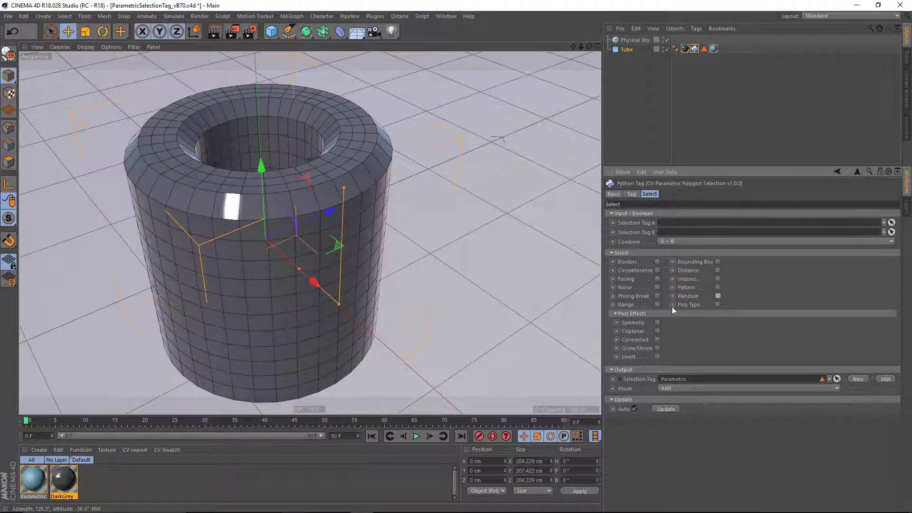
Try the Poly Type selection on the Tube with the Quadrangles and N-Gons options, and turn it off again.
{"action": "left_click", "coordinate": [718, 305]}
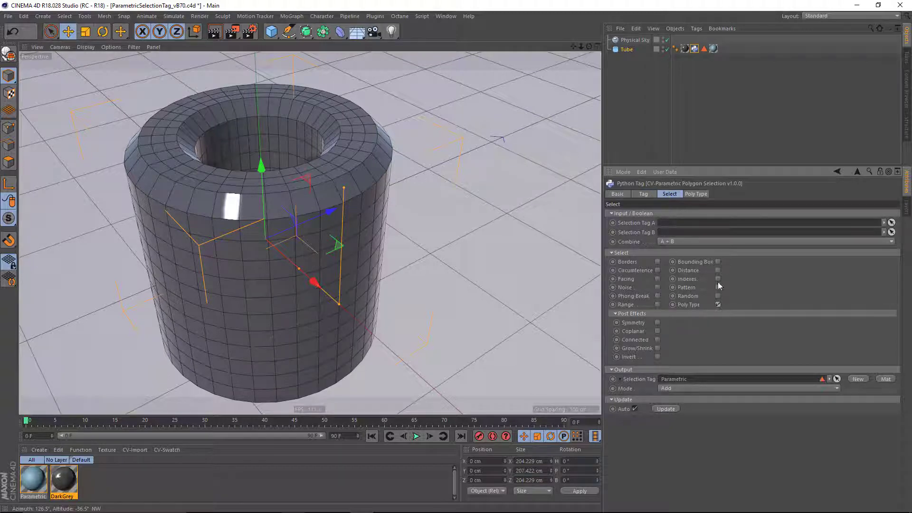
{"action": "left_click", "coordinate": [695, 194]}
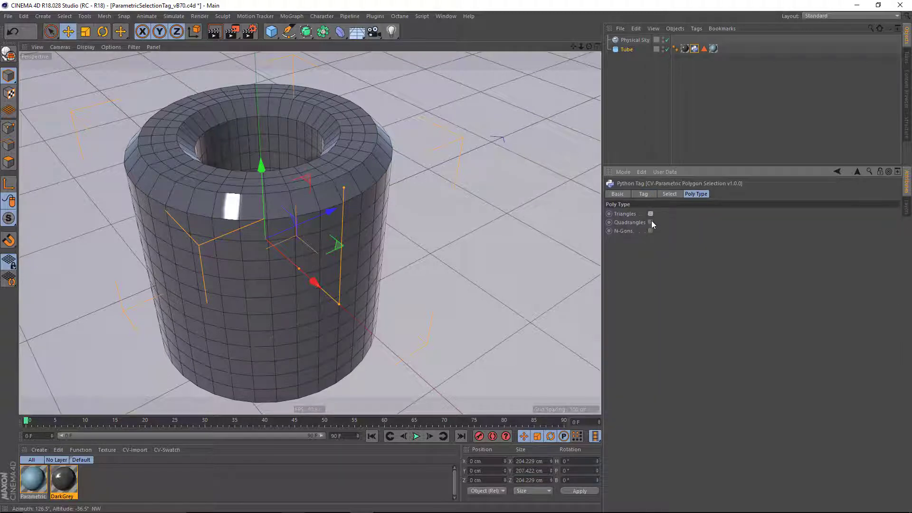
{"action": "left_click", "coordinate": [650, 222]}
{"action": "left_click", "coordinate": [651, 222]}
{"action": "left_click", "coordinate": [650, 231]}
{"action": "left_click", "coordinate": [651, 223]}
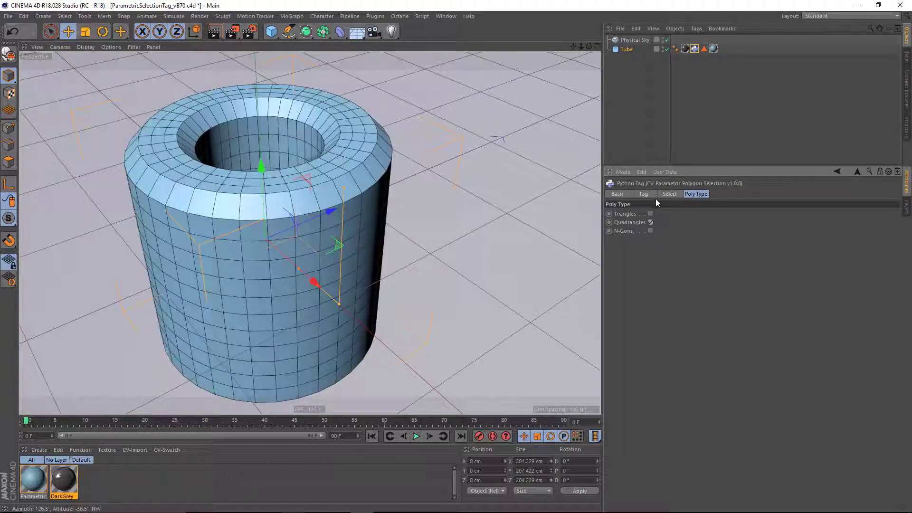
{"action": "left_click", "coordinate": [650, 222]}
{"action": "left_click", "coordinate": [670, 195]}
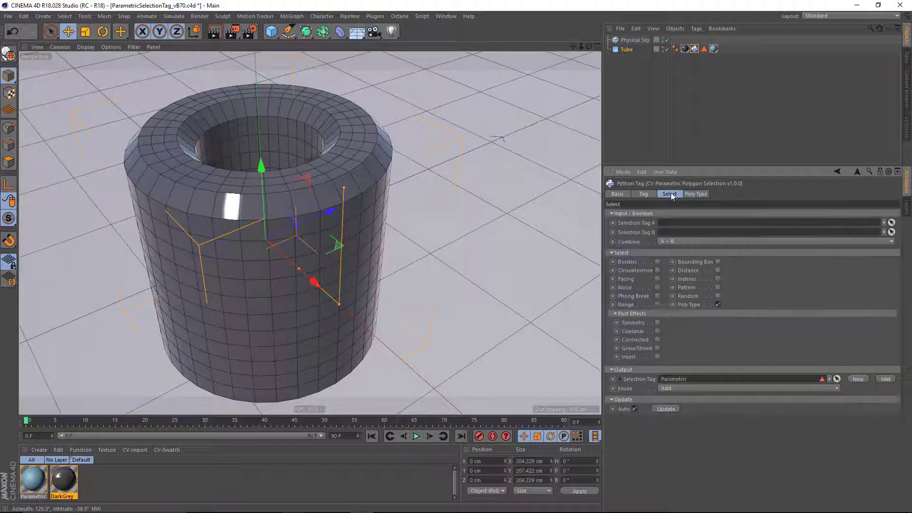
{"action": "left_click", "coordinate": [718, 304]}
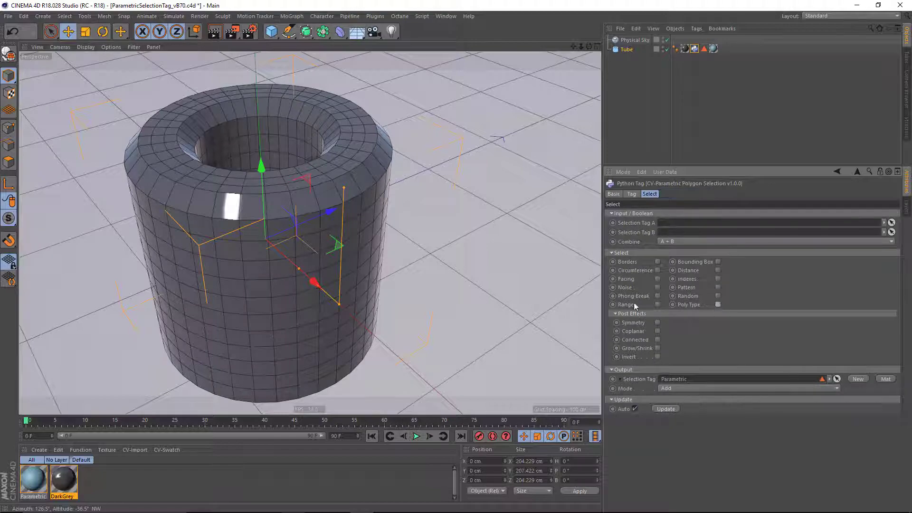
Turn on the Bounding Box selection for the Tube and set its maximum bounds to X 42%, Y 37% and Z 23%.
{"action": "left_click_drag", "start_coordinate": [252, 306], "coordinate": [249, 279], "text": "alt"}
{"action": "right_click_drag", "start_coordinate": [235, 287], "coordinate": [210, 292], "text": "alt"}
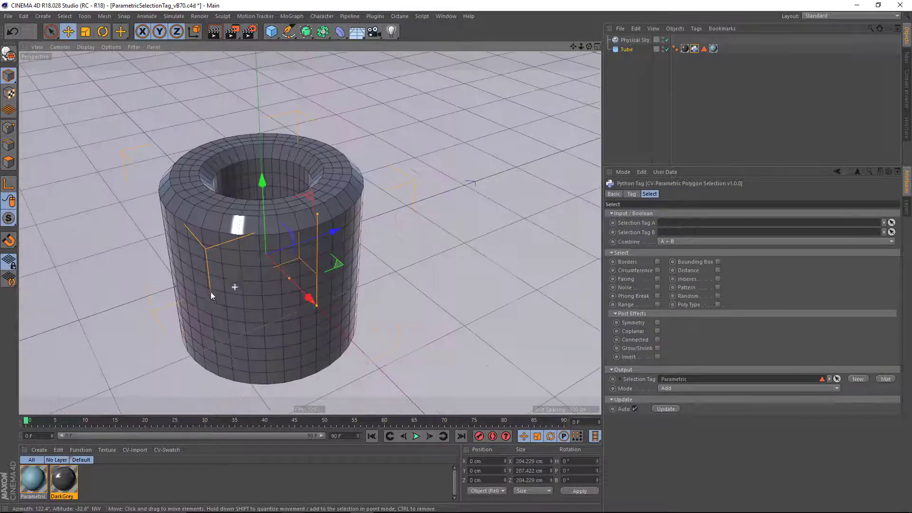
{"action": "left_click_drag", "start_coordinate": [212, 295], "coordinate": [287, 264], "text": "alt"}
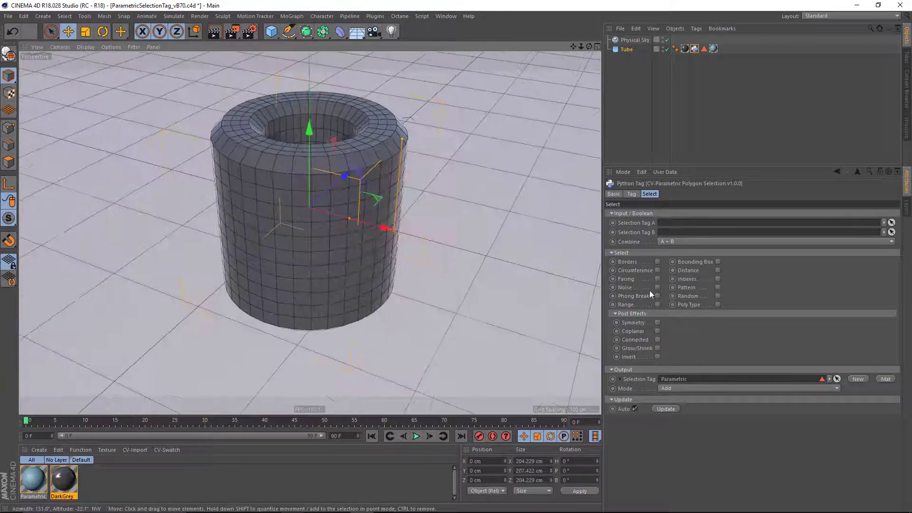
{"action": "left_click", "coordinate": [717, 262]}
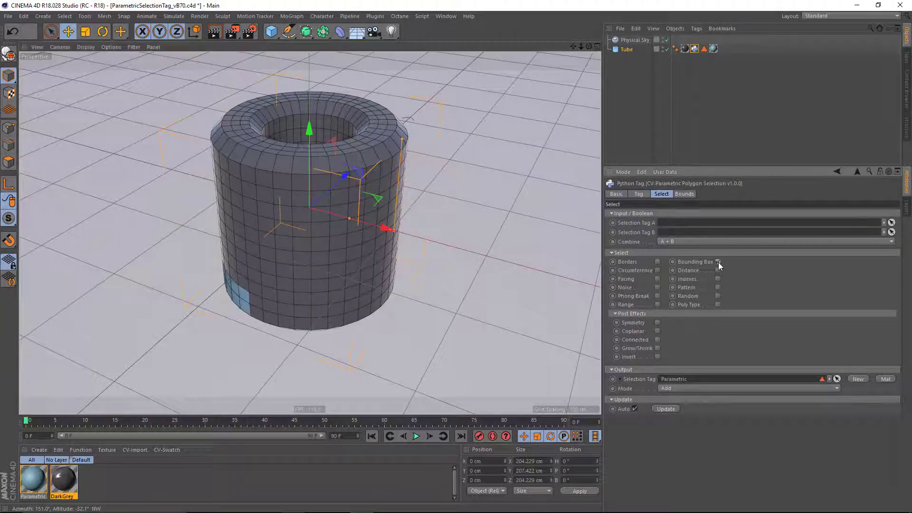
{"action": "left_click", "coordinate": [686, 193]}
{"action": "left_click_drag", "start_coordinate": [362, 233], "coordinate": [223, 216], "text": "alt"}
{"action": "left_click_drag", "start_coordinate": [409, 251], "coordinate": [439, 240], "text": "alt"}
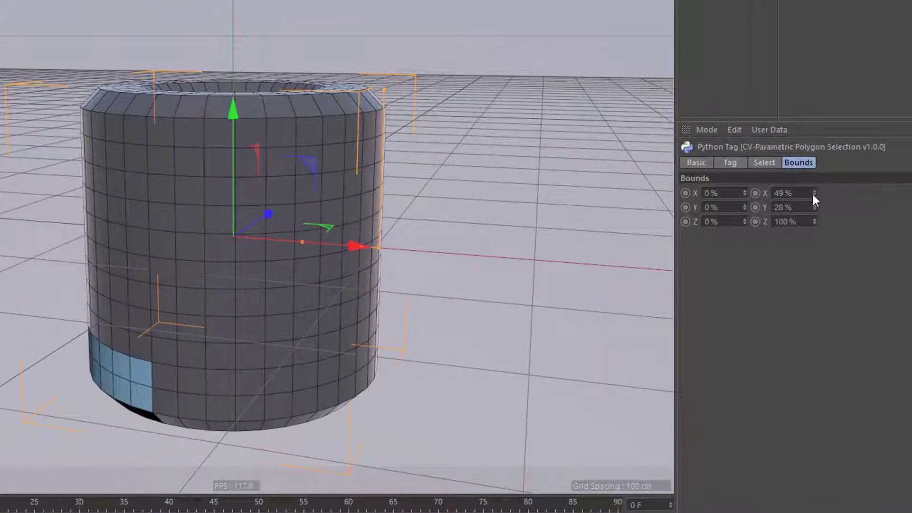
{"action": "left_click_drag", "start_coordinate": [815, 193], "coordinate": [814, 242]}
Turn on the Symmetry post effect for the Bounding Box selection.
{"action": "left_click_drag", "start_coordinate": [257, 200], "coordinate": [142, 228], "text": "alt"}
{"action": "left_click", "coordinate": [773, 161]}
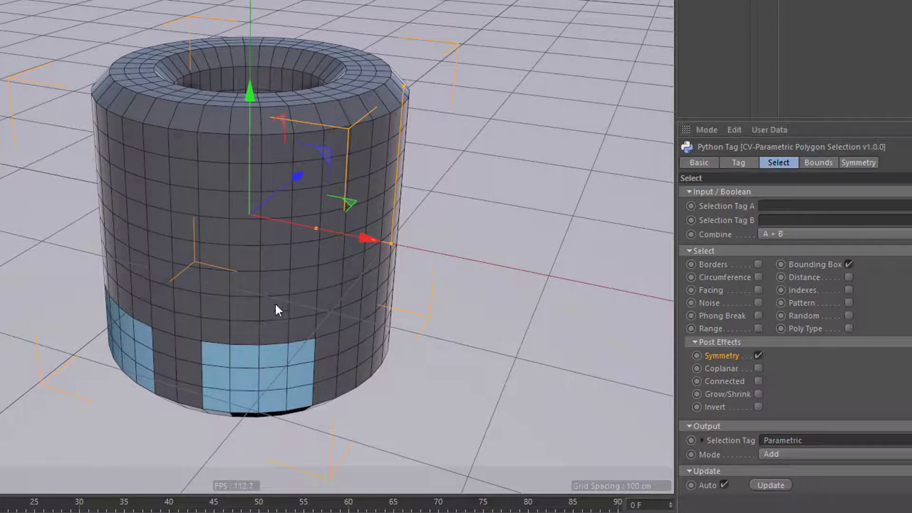
{"action": "left_click_drag", "start_coordinate": [279, 292], "coordinate": [228, 287], "text": "alt"}
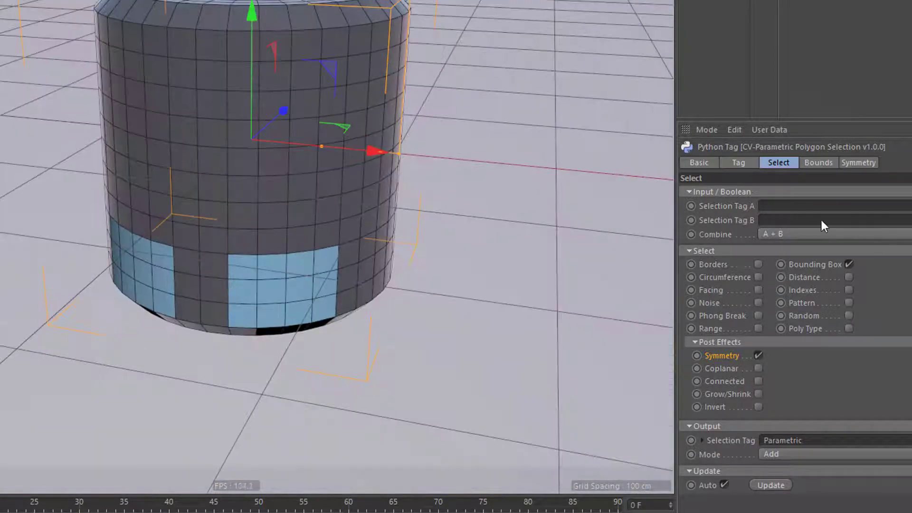
Add Y (XZ) and Z (XY) symmetry to the mirrored selection and view it around the Tube.
{"action": "left_click", "coordinate": [856, 165]}
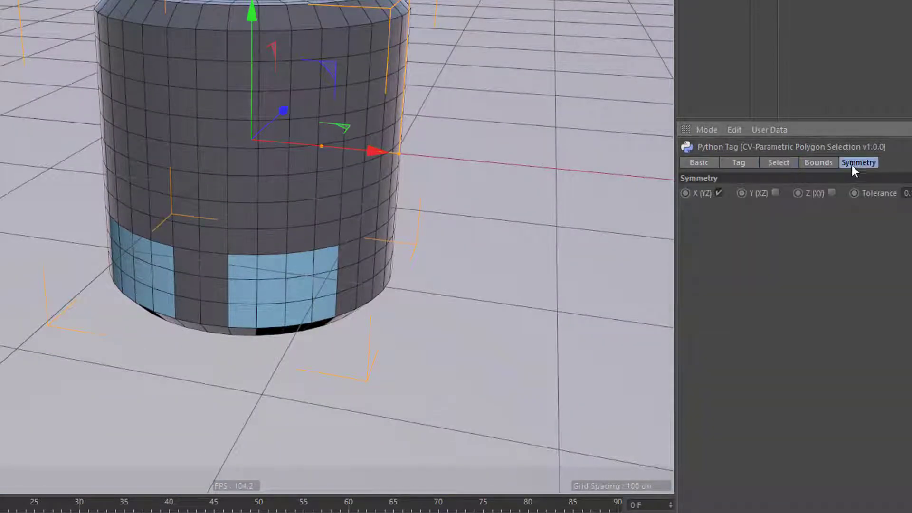
{"action": "left_click", "coordinate": [775, 192]}
{"action": "scroll", "coordinate": [343, 204], "scroll_direction": "down", "scroll_amount": 5}
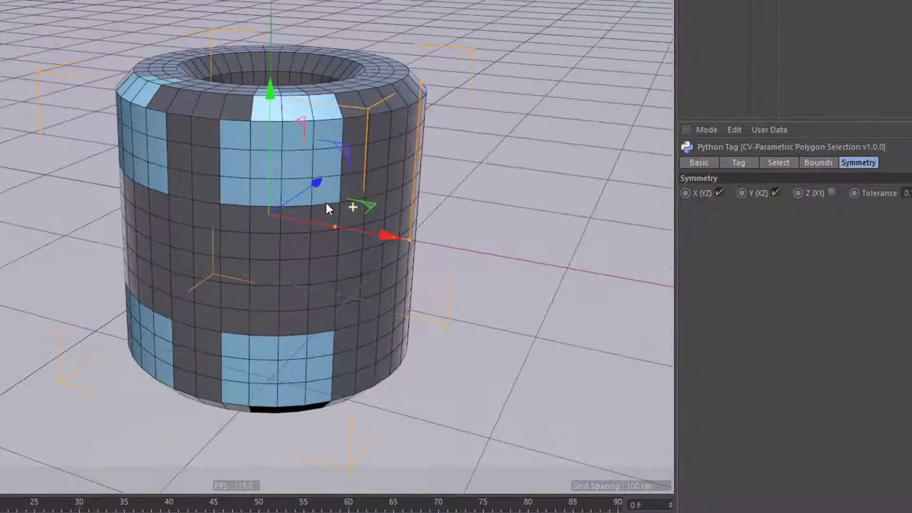
{"action": "left_click", "coordinate": [832, 193]}
{"action": "left_click_drag", "start_coordinate": [240, 210], "coordinate": [443, 450], "text": "alt"}
{"action": "scroll", "coordinate": [283, 265], "scroll_direction": "down", "scroll_amount": 3}
{"action": "scroll", "coordinate": [225, 248], "scroll_direction": "up", "scroll_amount": 1}
Turn off the Symmetry post effect and the Bounding Box selection.
{"action": "left_click", "coordinate": [825, 162]}
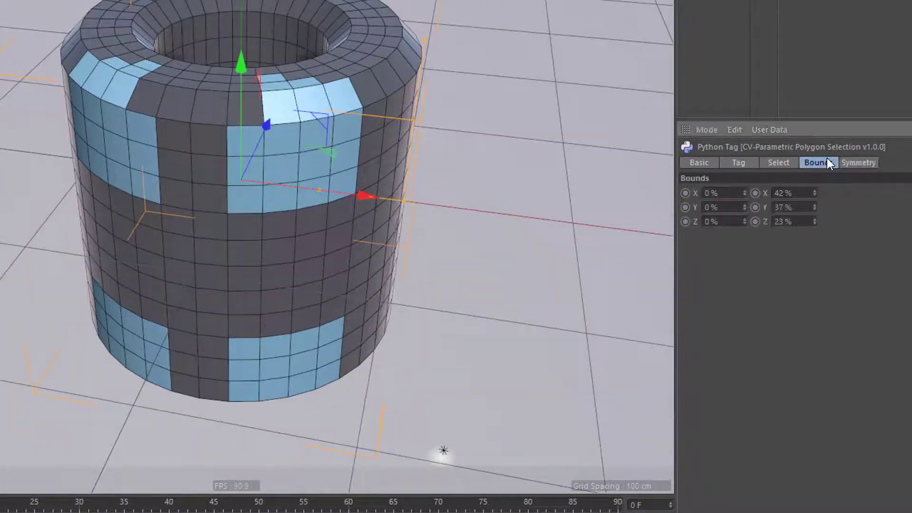
{"action": "left_click", "coordinate": [795, 163]}
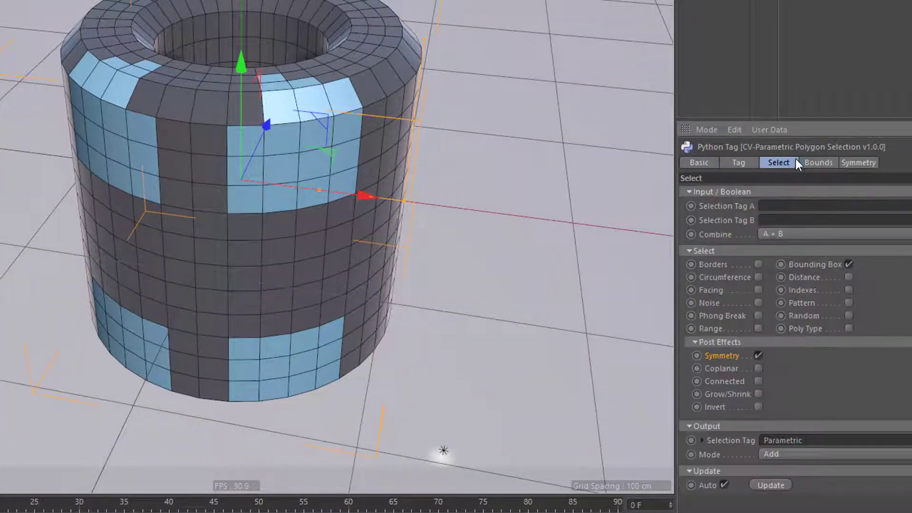
{"action": "left_click", "coordinate": [757, 356]}
{"action": "left_click", "coordinate": [849, 265]}
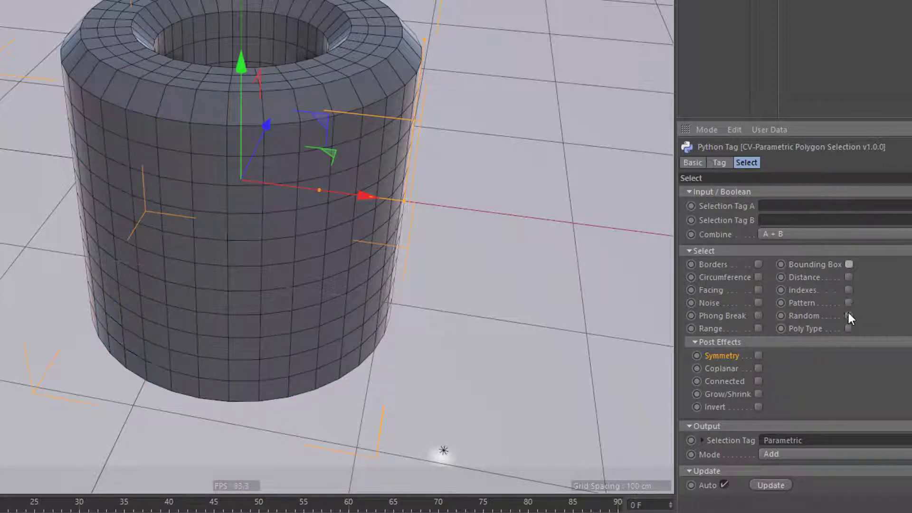
Turn on the Random selection for the Tube and reduce its amount to a few scattered polygons.
{"action": "left_click", "coordinate": [849, 316]}
{"action": "left_click", "coordinate": [803, 166]}
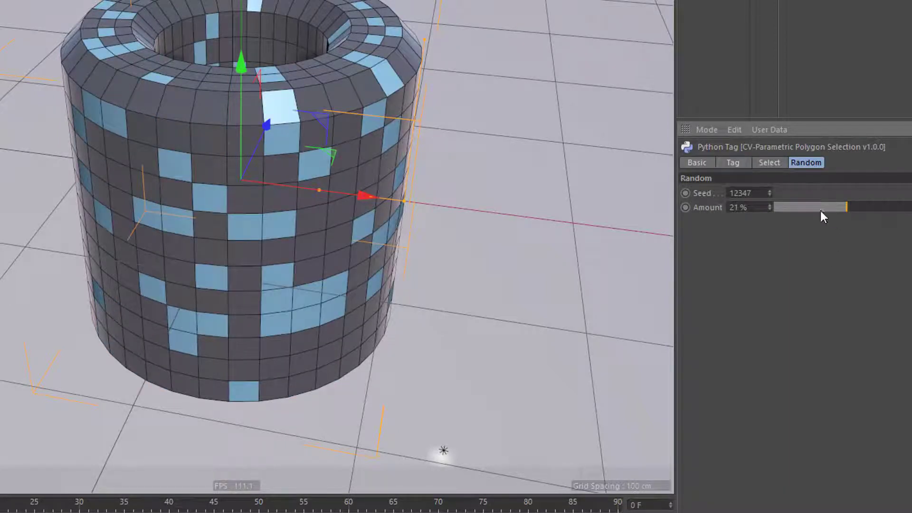
{"action": "left_click_drag", "start_coordinate": [816, 216], "coordinate": [780, 217]}
{"action": "left_click", "coordinate": [775, 165]}
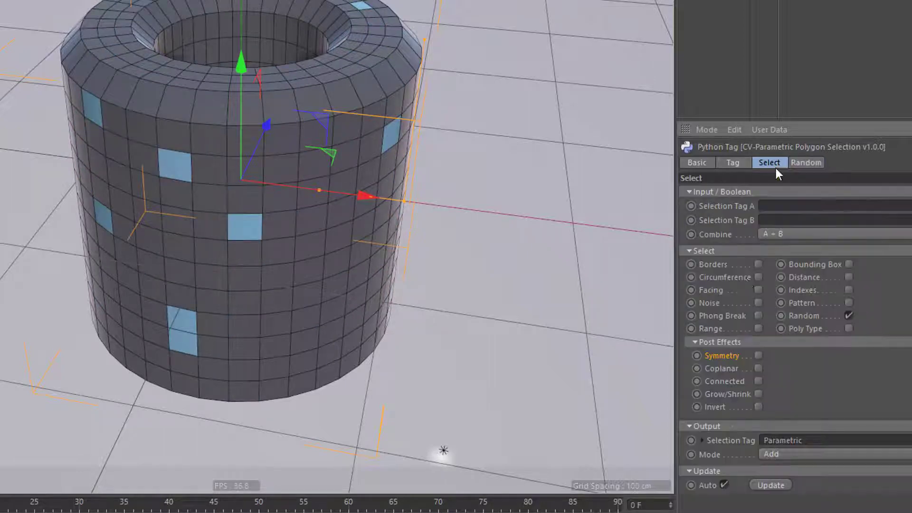
Toggle the Coplanar post effect on the Random selection to compare the Tube with and without it, leaving it off.
{"action": "left_click", "coordinate": [759, 369]}
{"action": "left_click_drag", "start_coordinate": [133, 183], "coordinate": [56, 172], "text": "alt"}
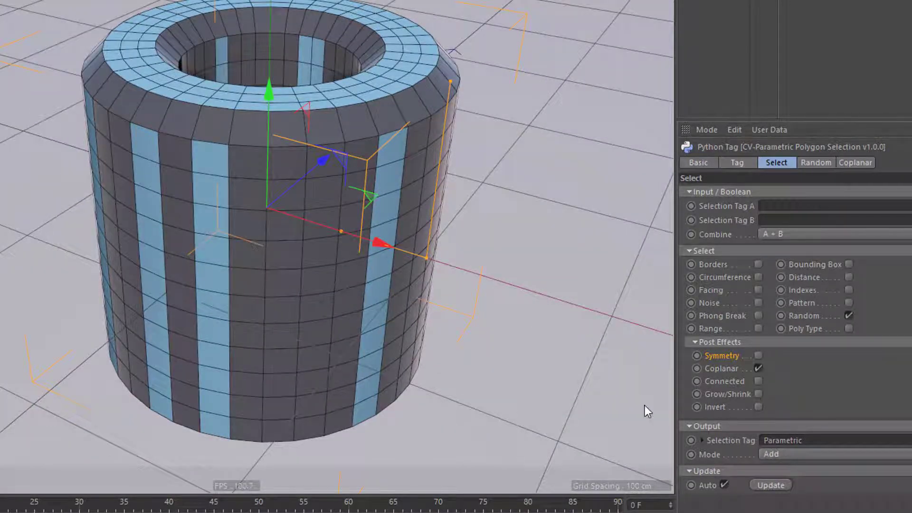
{"action": "left_click", "coordinate": [759, 368]}
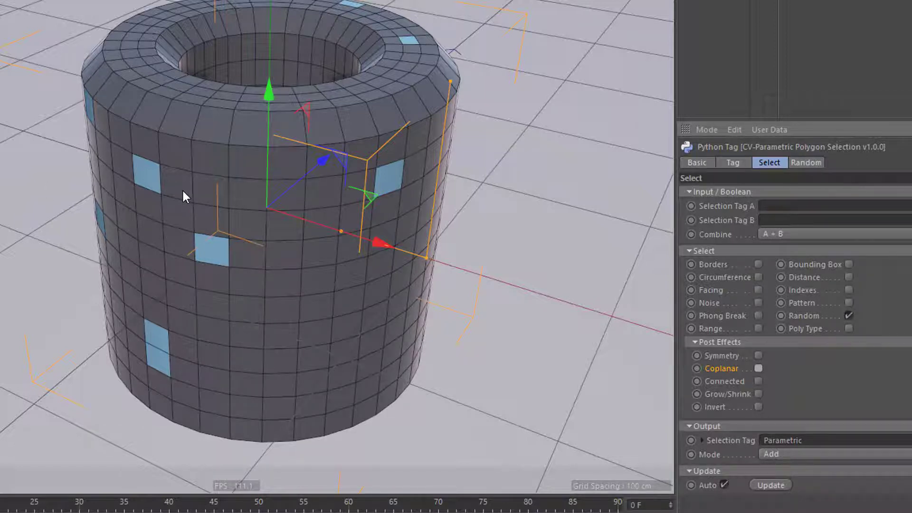
{"action": "left_click", "coordinate": [759, 369]}
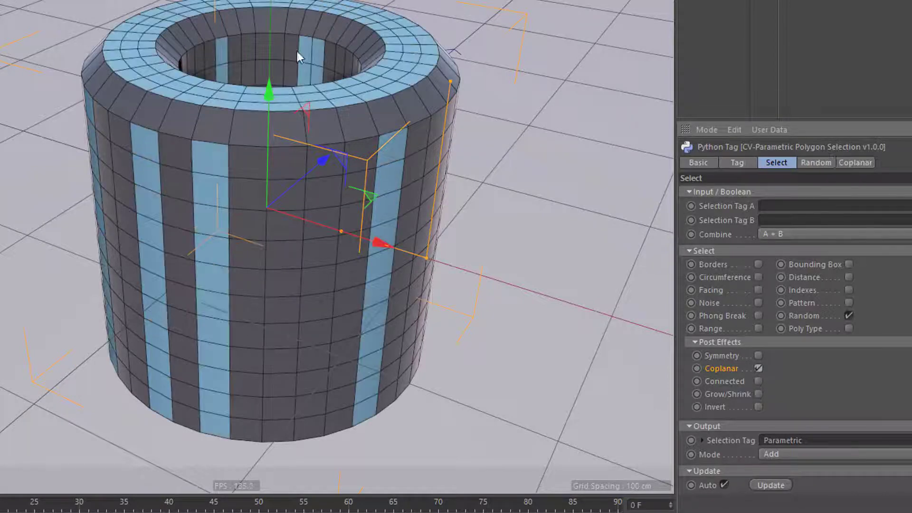
{"action": "left_click", "coordinate": [759, 369]}
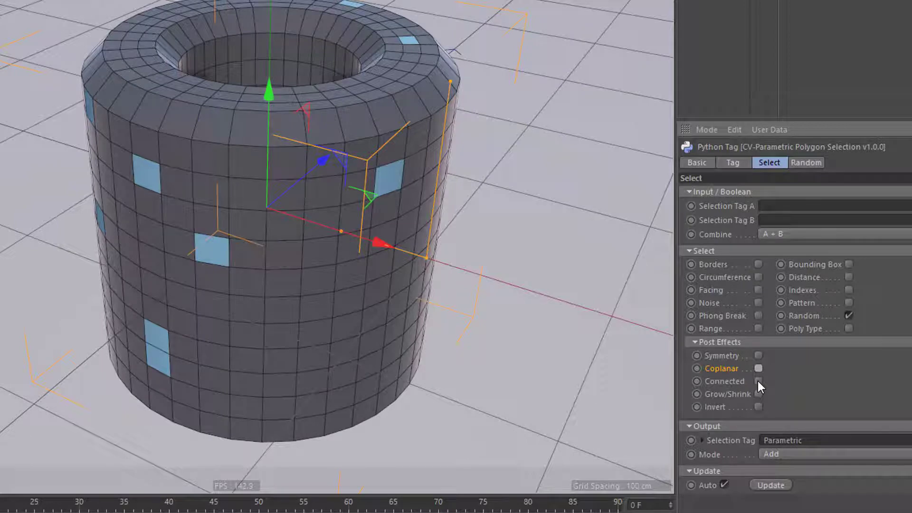
Try the Connected post effect on the Random selection, check its Max Angle setting, and switch the effect off.
{"action": "left_click", "coordinate": [758, 382]}
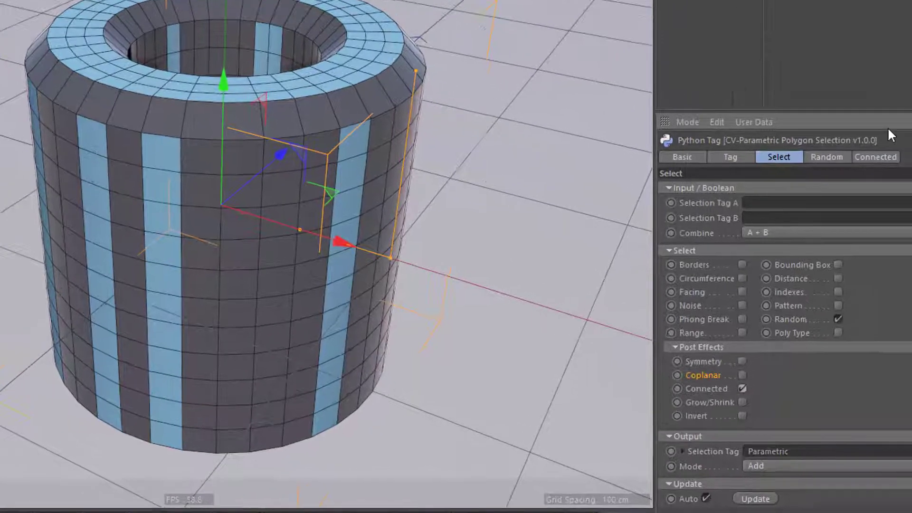
{"action": "left_click", "coordinate": [884, 162]}
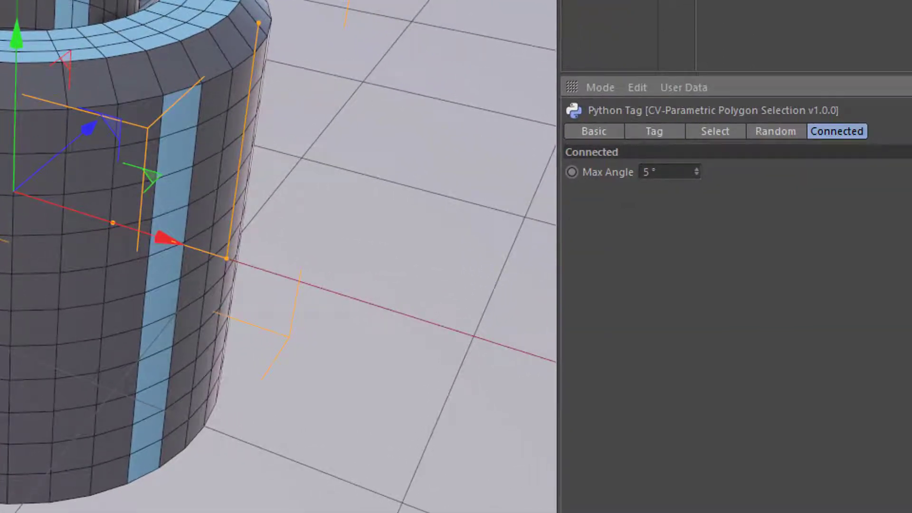
{"action": "left_click_drag", "start_coordinate": [295, 178], "coordinate": [306, 138]}
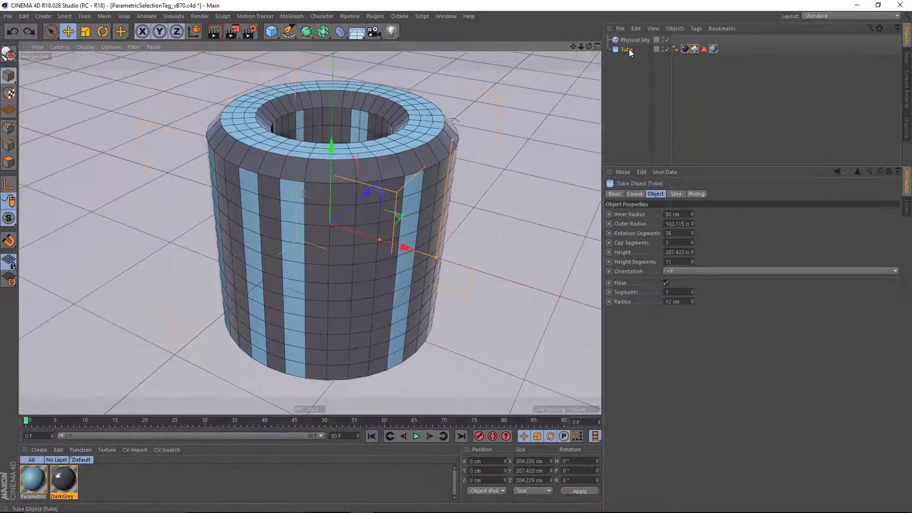
{"action": "left_click", "coordinate": [694, 48]}
{"action": "left_click", "coordinate": [680, 194]}
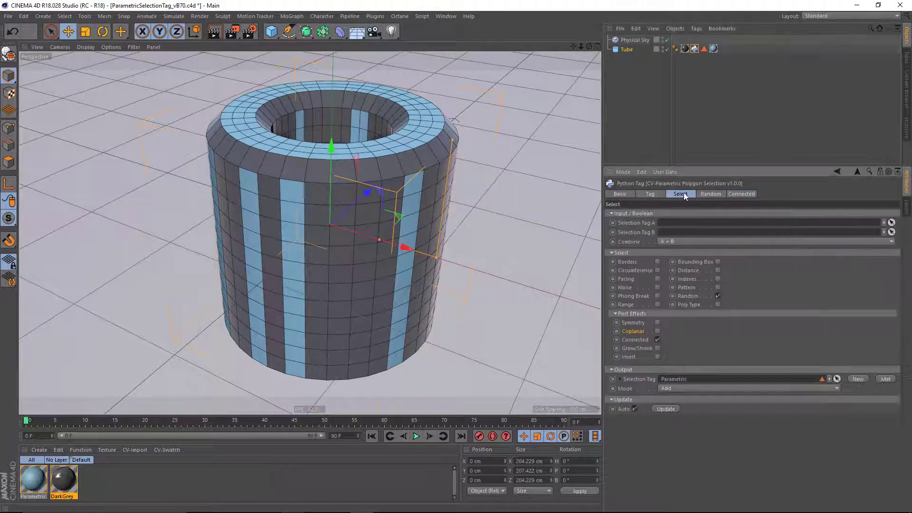
{"action": "left_click", "coordinate": [657, 340]}
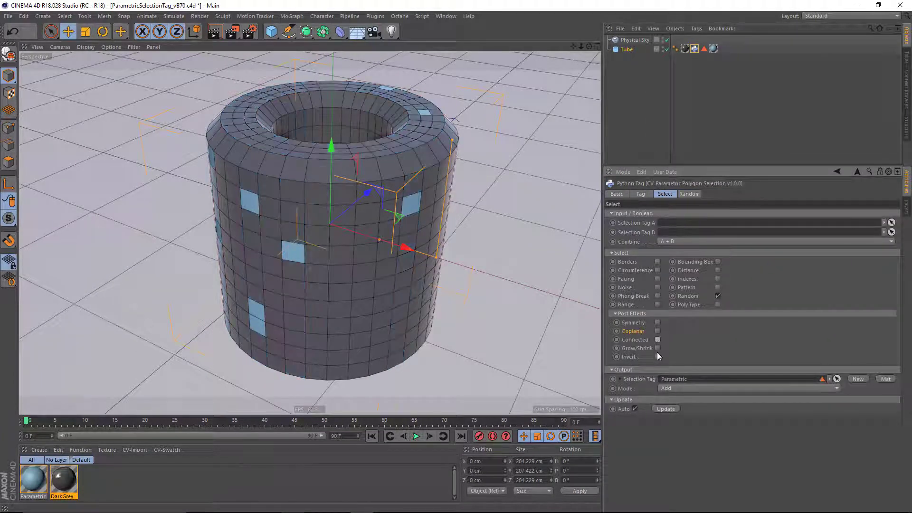
Turn on the Grow/Shrink post effect and vary its iterations upward, ending at 1.
{"action": "left_click", "coordinate": [658, 348]}
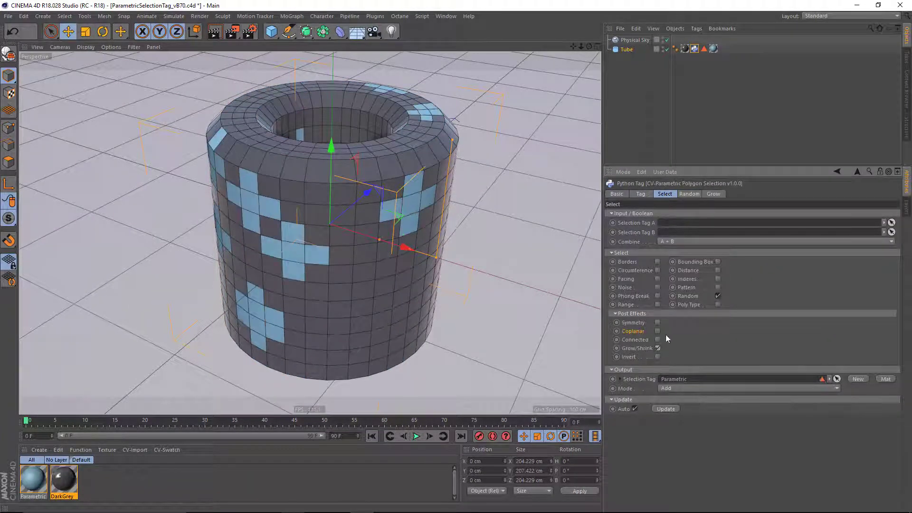
{"action": "left_click", "coordinate": [706, 195]}
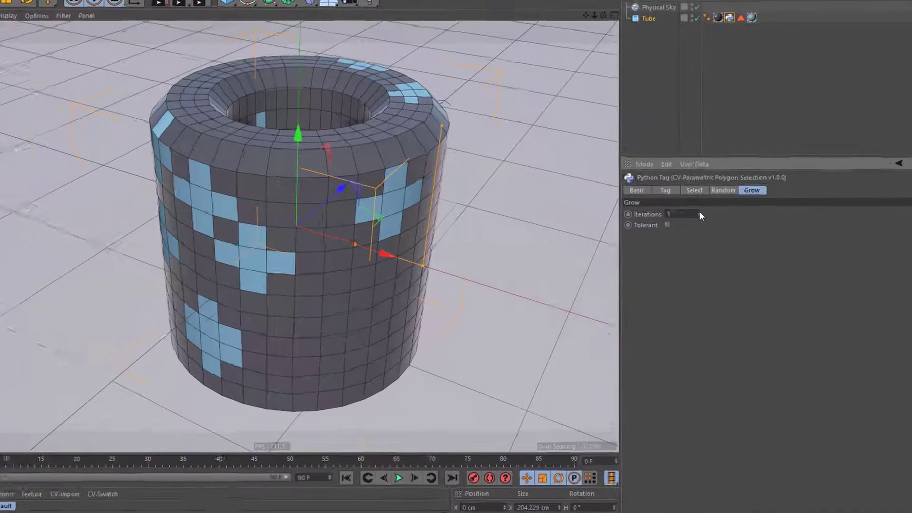
{"action": "left_click", "coordinate": [669, 213]}
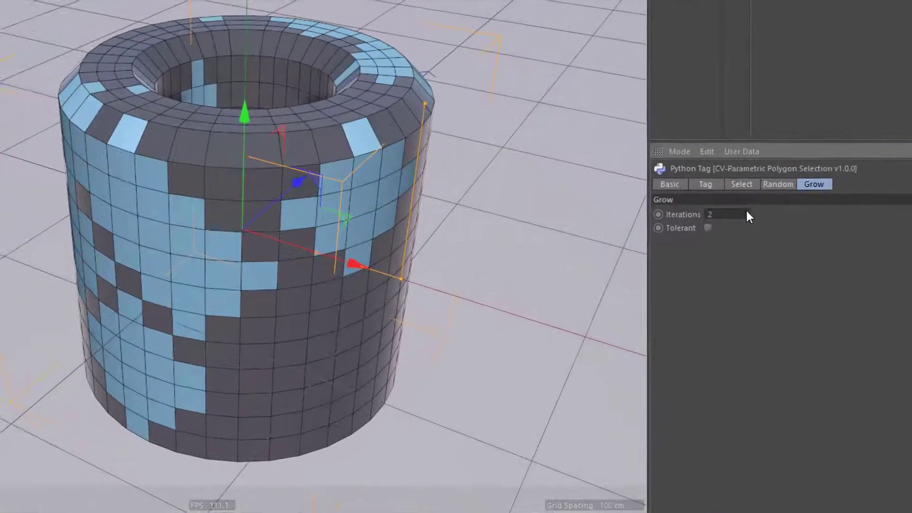
{"action": "left_click", "coordinate": [669, 213]}
{"action": "left_click", "coordinate": [669, 213]}
{"action": "left_click", "coordinate": [748, 216]}
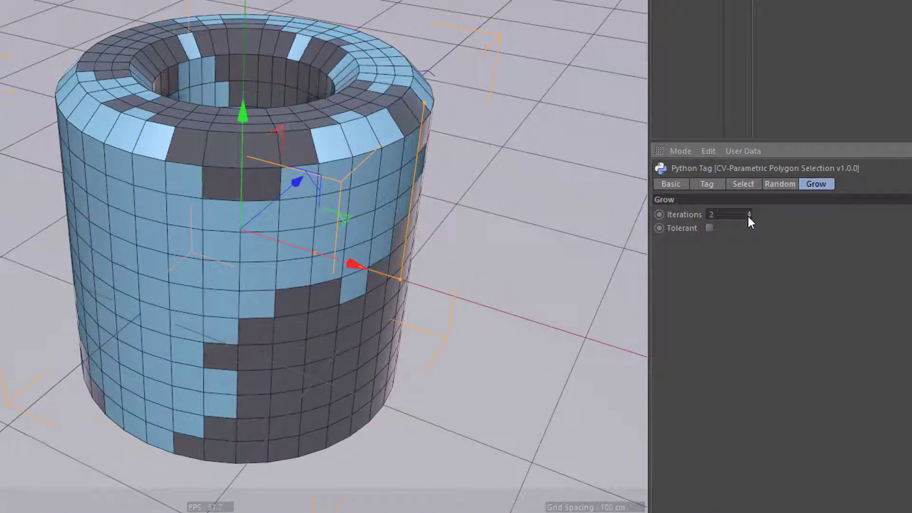
{"action": "left_click", "coordinate": [748, 216]}
{"action": "left_click", "coordinate": [749, 216]}
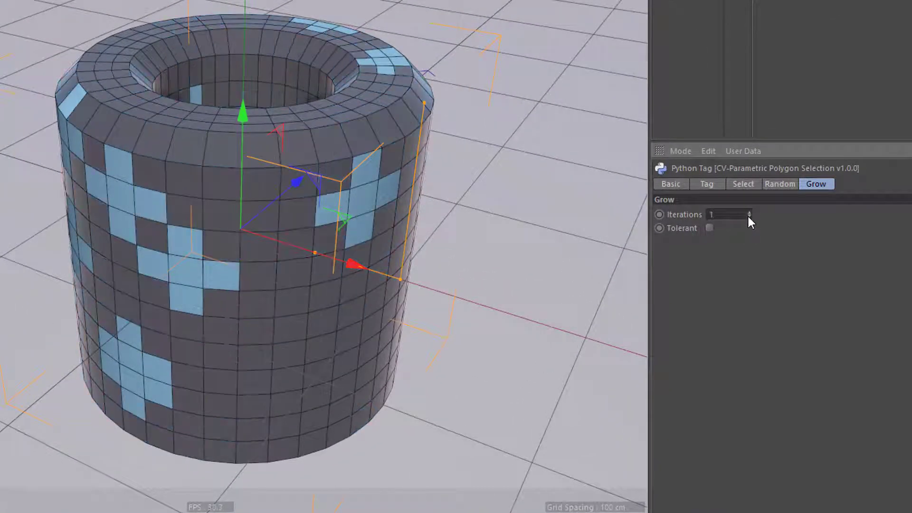
Make the growth Tolerant and compare different iteration counts down to 0, ending at 1.
{"action": "left_click", "coordinate": [710, 229]}
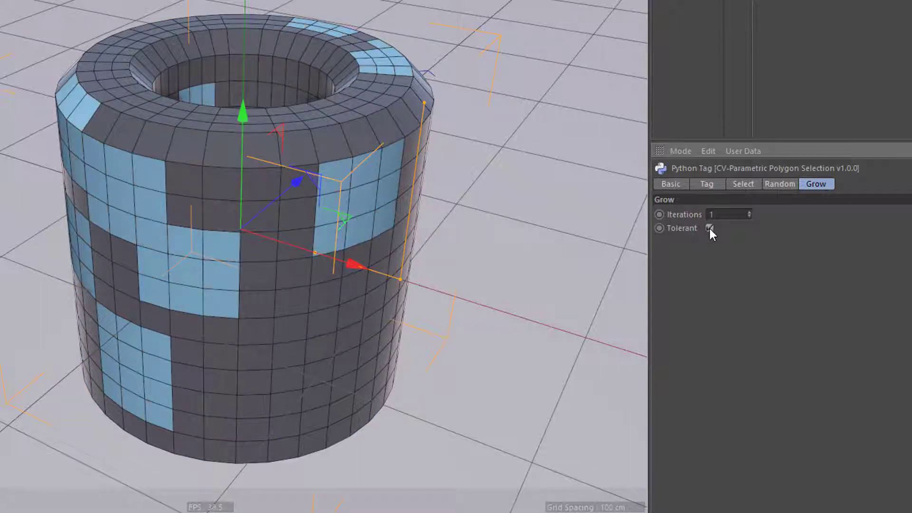
{"action": "left_click", "coordinate": [749, 213]}
{"action": "left_click", "coordinate": [749, 213]}
{"action": "left_click", "coordinate": [749, 217]}
{"action": "left_click", "coordinate": [749, 216]}
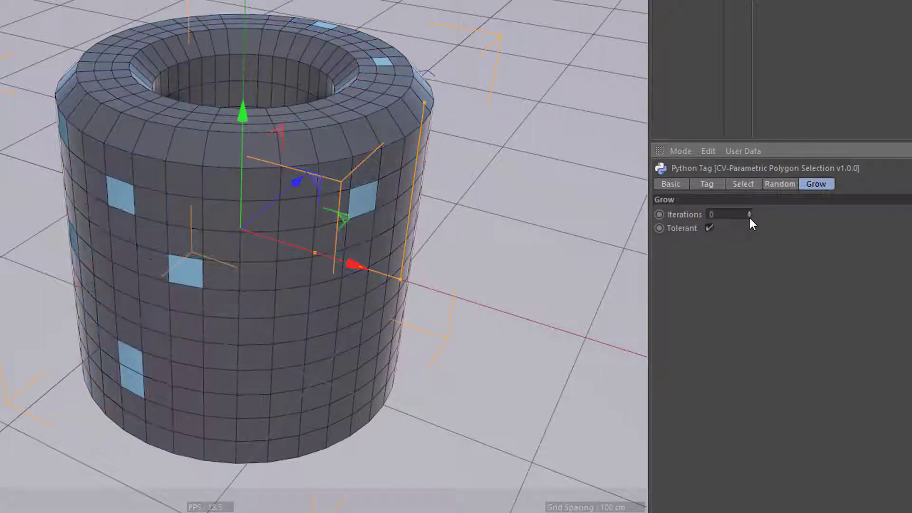
{"action": "left_click", "coordinate": [749, 213]}
Replace the Random selection with the Noise selection while keeping Grow/Shrink on.
{"action": "left_click", "coordinate": [747, 183]}
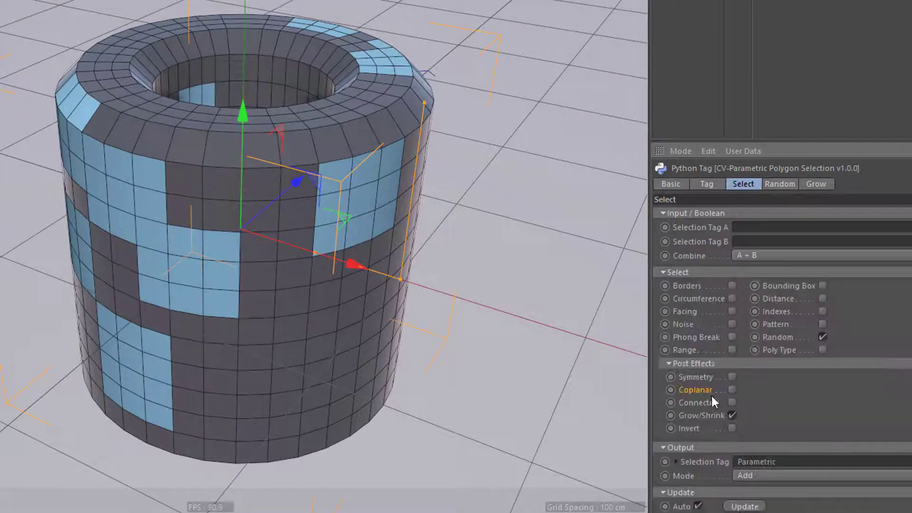
{"action": "left_click", "coordinate": [822, 336]}
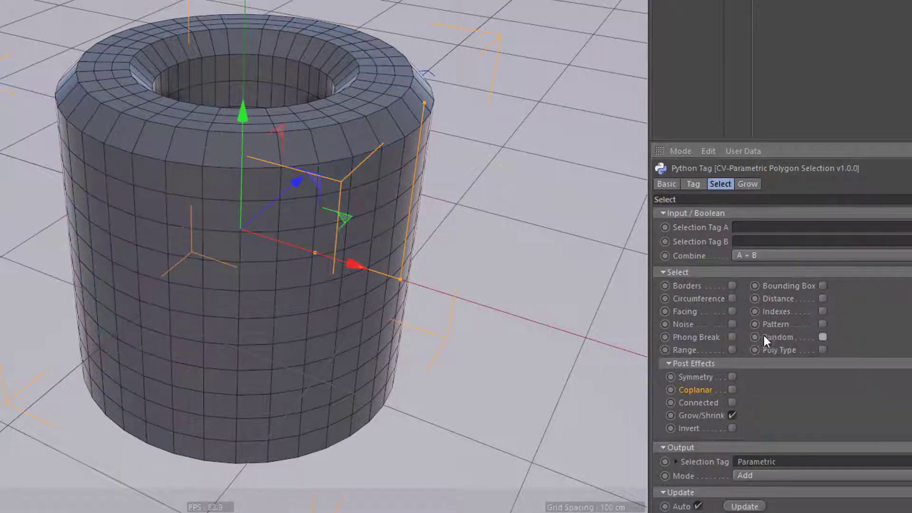
{"action": "left_click", "coordinate": [732, 324]}
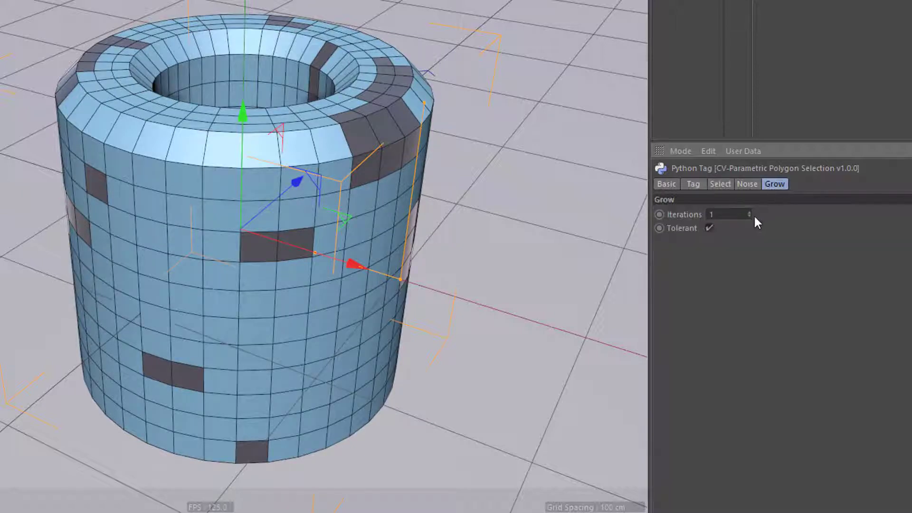
Lower the Grow iterations through 0 to negative values to shrink the Noise selection.
{"action": "left_click", "coordinate": [750, 216]}
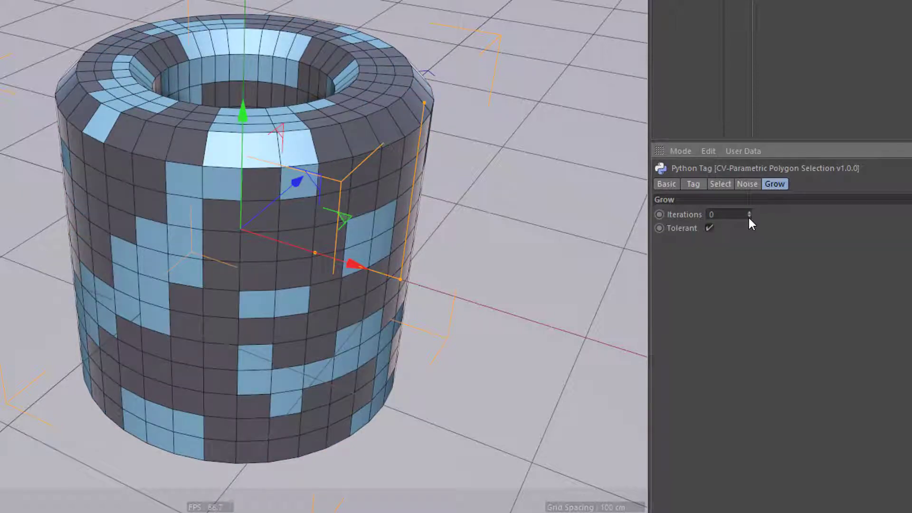
{"action": "left_click", "coordinate": [749, 217]}
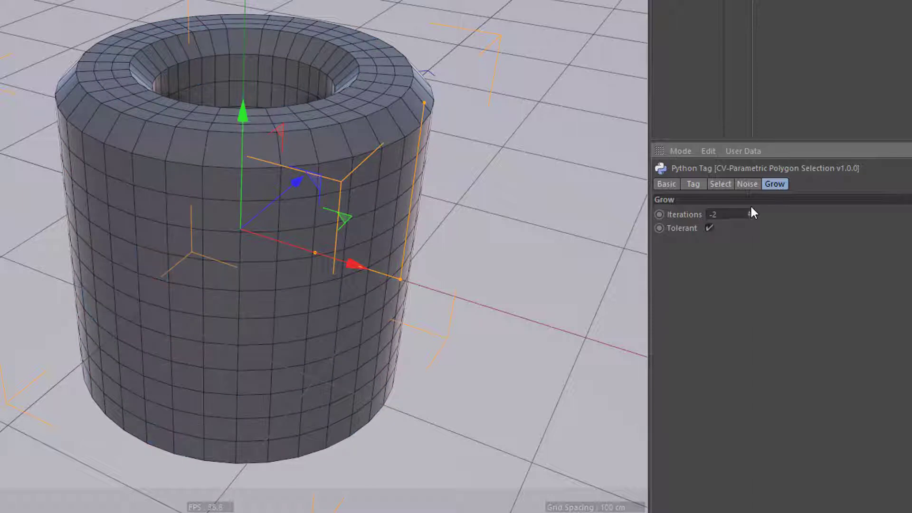
{"action": "left_click", "coordinate": [749, 212]}
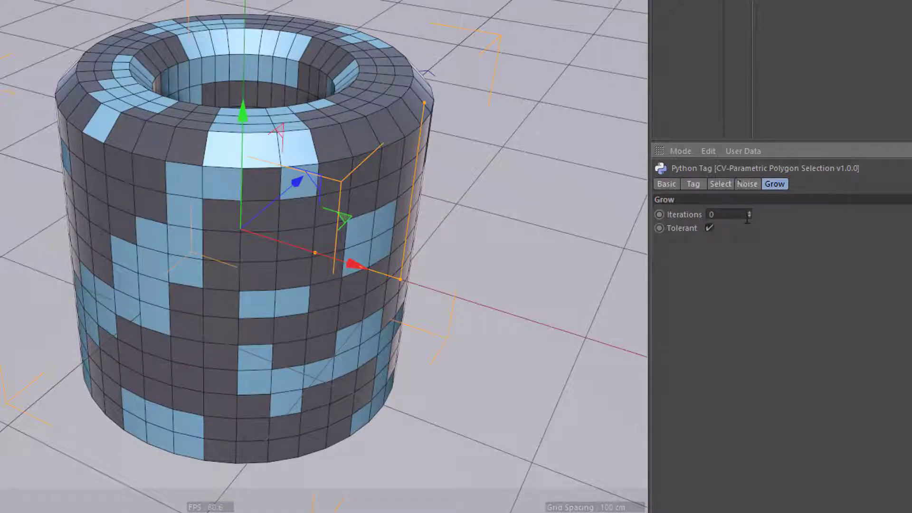
{"action": "left_click", "coordinate": [749, 216]}
Turn off Grow/Shrink and turn on the Invert post effect for the Noise selection.
{"action": "left_click", "coordinate": [720, 184]}
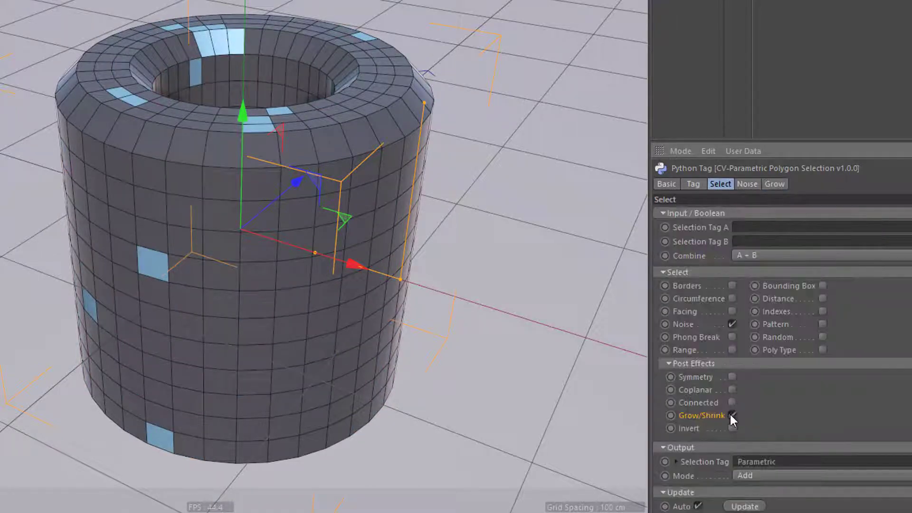
{"action": "left_click", "coordinate": [731, 415]}
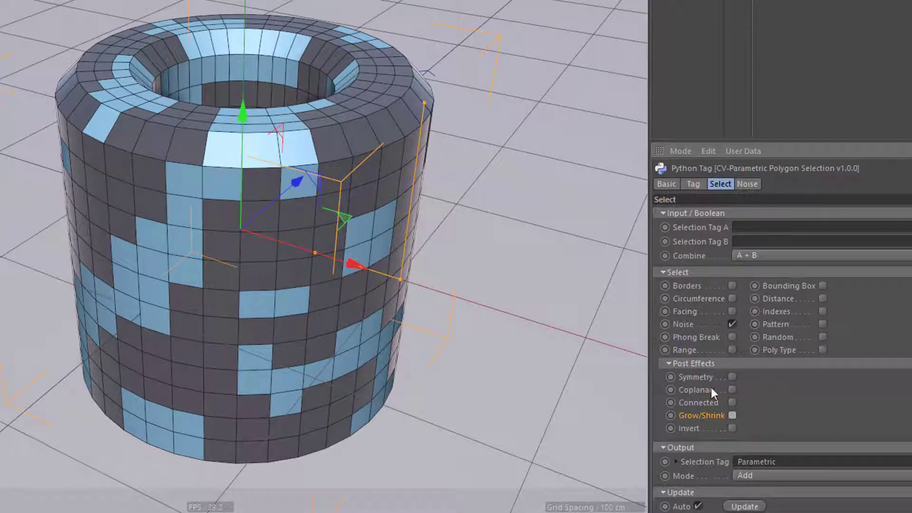
{"action": "left_click", "coordinate": [732, 429]}
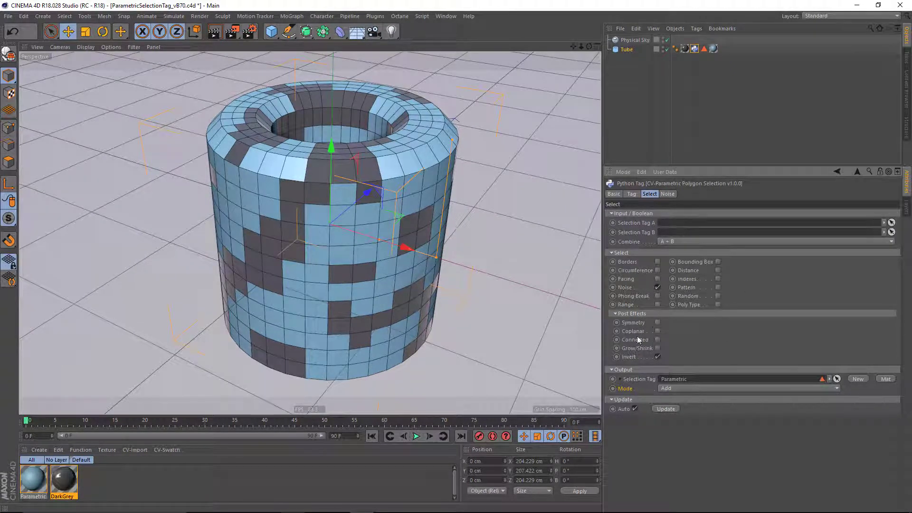
Turn off the Tube's Fillet option and view how the inverted selection adapts.
{"action": "left_click_drag", "start_coordinate": [253, 287], "coordinate": [305, 264], "text": "alt"}
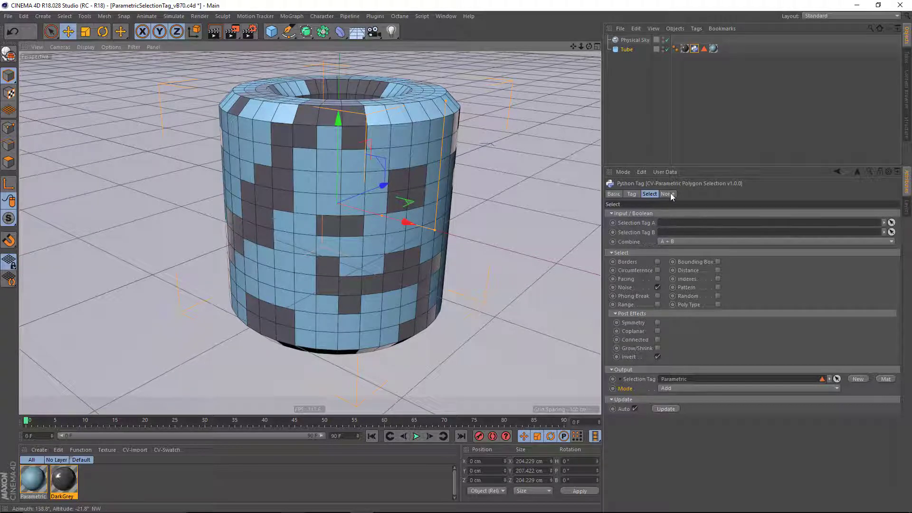
{"action": "left_click", "coordinate": [627, 50]}
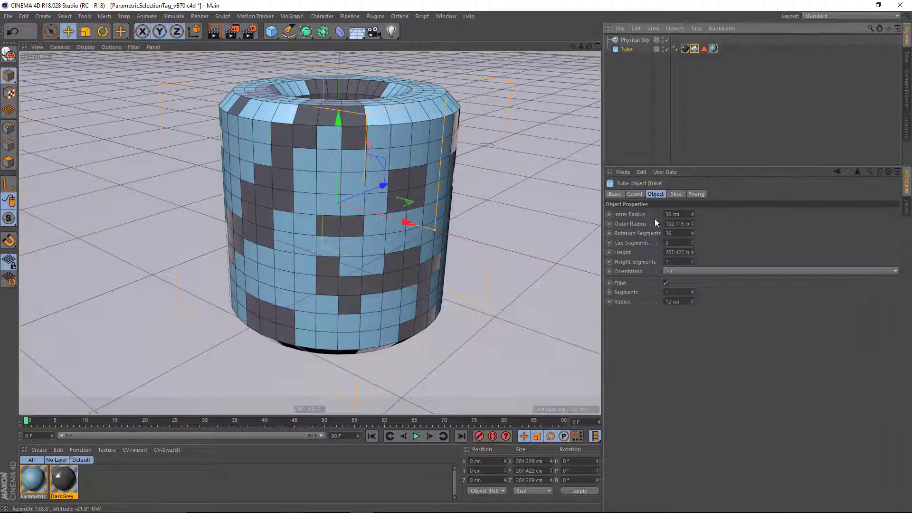
{"action": "left_click", "coordinate": [665, 283]}
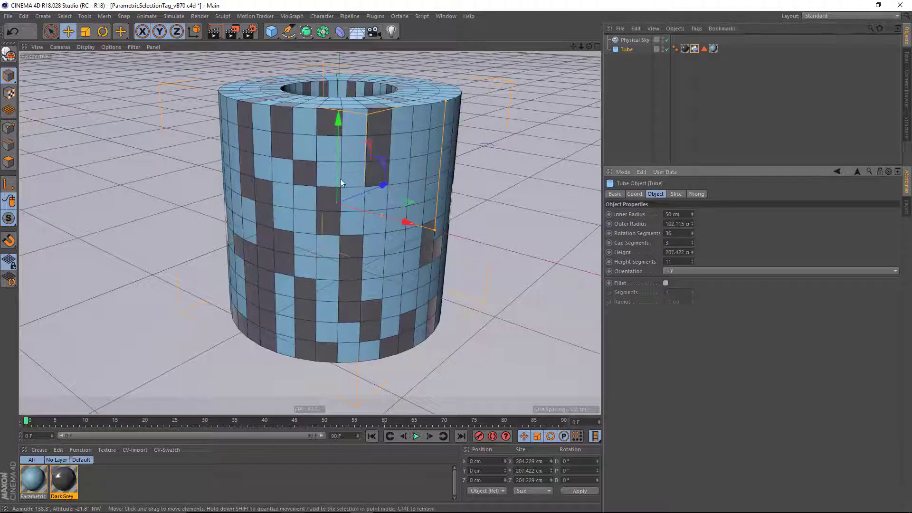
{"action": "mouse_move", "coordinate": [343, 202]}
{"action": "left_mouse_down", "text": "alt"}
{"action": "mouse_move", "coordinate": [352, 188]}
{"action": "mouse_move", "coordinate": [349, 217]}
{"action": "left_mouse_up", "text": "alt"}
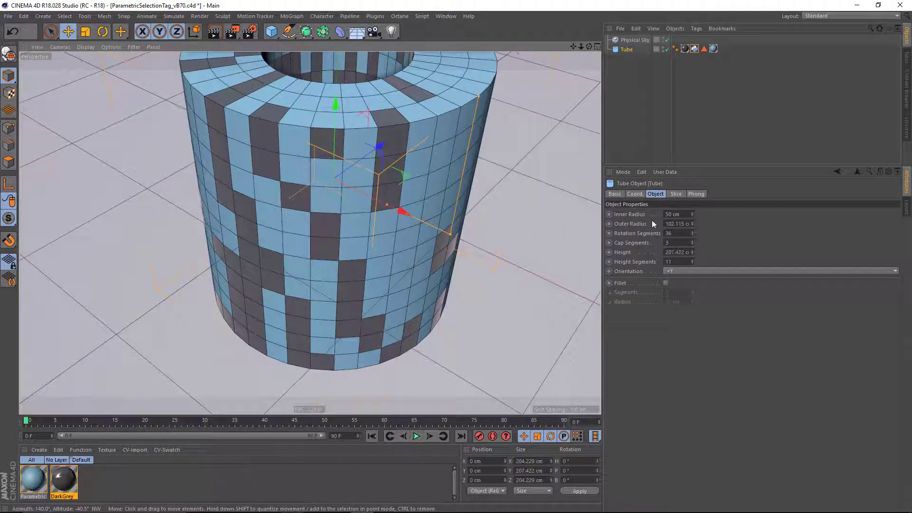
Turn off the Invert post effect and add the Facing selection alongside Noise in the Tube's polygon selection tag.
{"action": "left_click", "coordinate": [693, 48]}
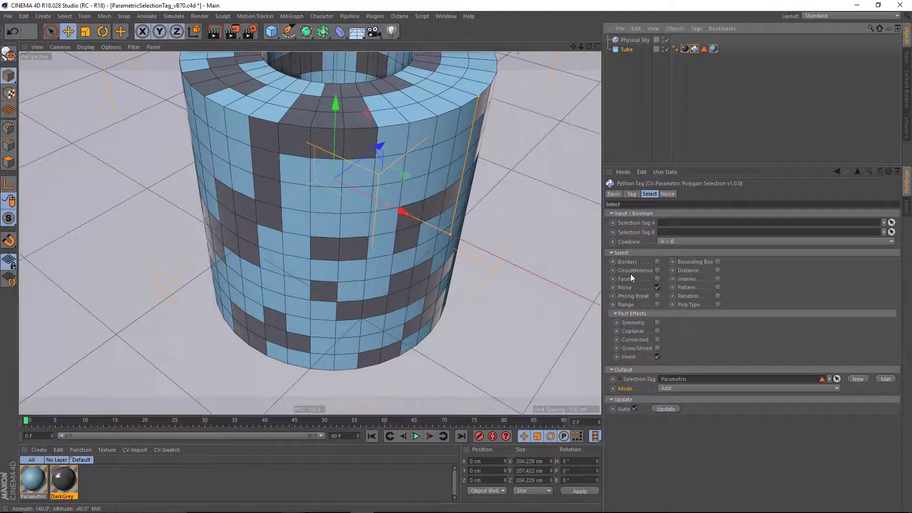
{"action": "left_click", "coordinate": [657, 357]}
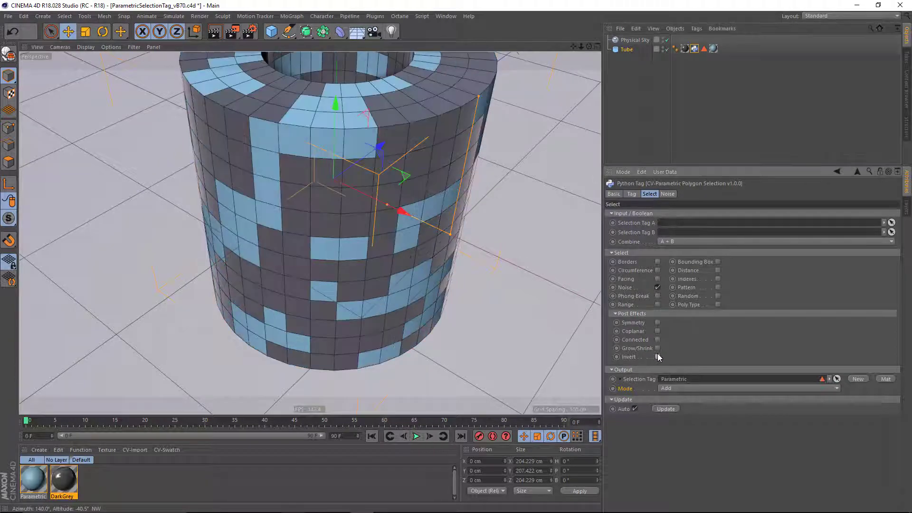
{"action": "left_click", "coordinate": [656, 279]}
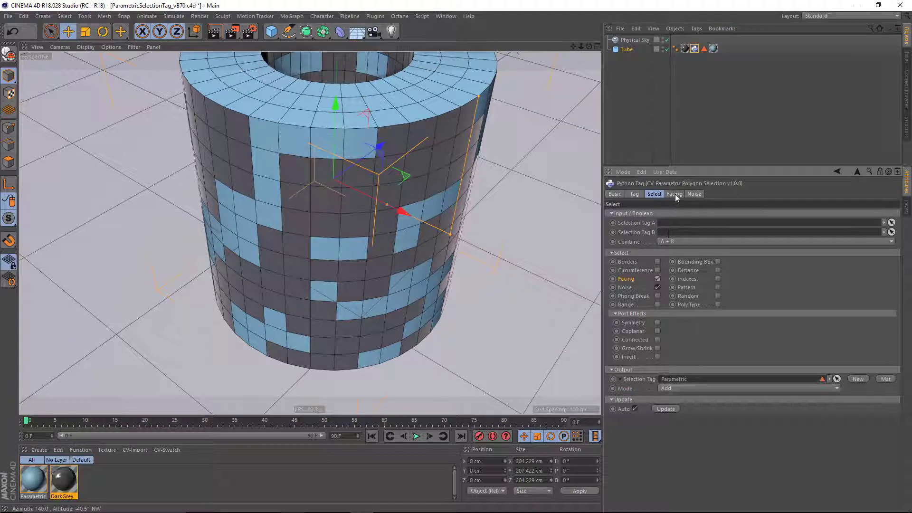
Set the Facing selection's orientation to Out and its tolerance to 37°.
{"action": "left_click", "coordinate": [674, 195]}
{"action": "left_click", "coordinate": [671, 214]}
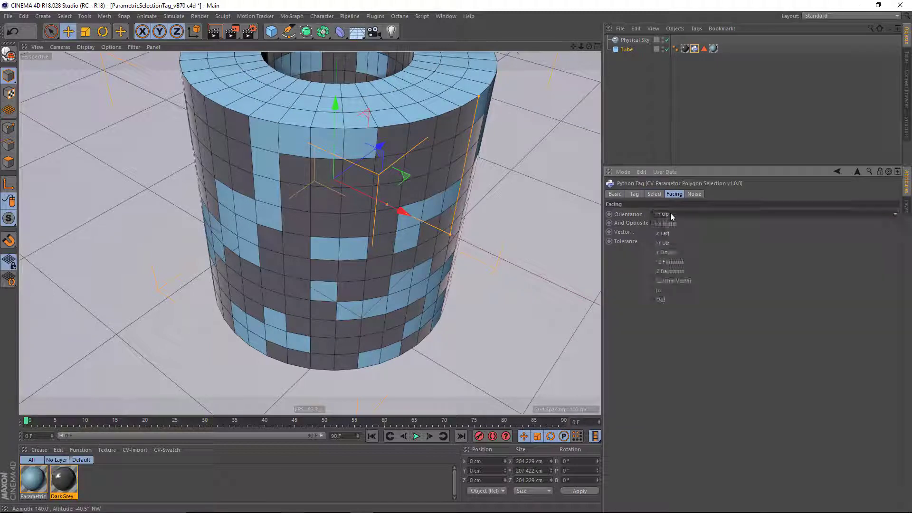
{"action": "left_click", "coordinate": [671, 300]}
{"action": "scroll", "coordinate": [417, 238], "scroll_direction": "down", "scroll_amount": 5}
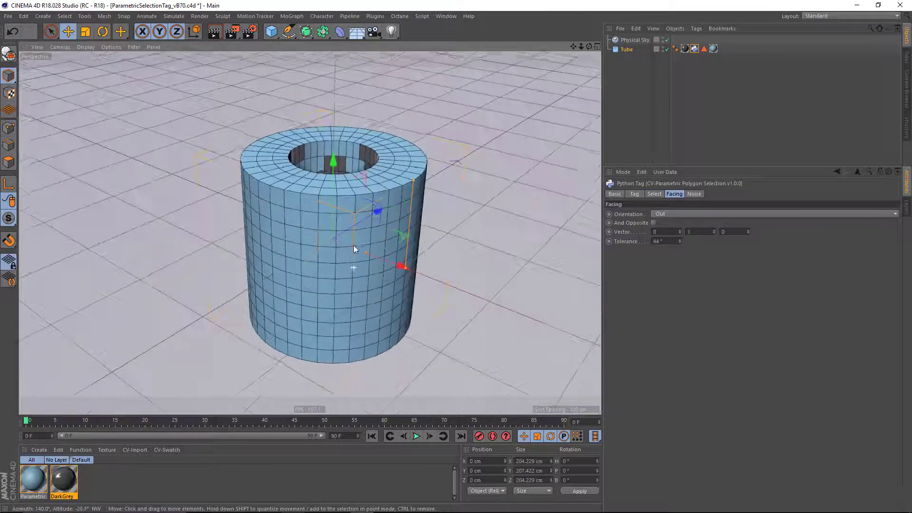
{"action": "mouse_move", "coordinate": [680, 241]}
{"action": "left_mouse_down"}
{"action": "mouse_move", "coordinate": [680, 253]}
{"action": "mouse_move", "coordinate": [680, 241]}
{"action": "left_mouse_up"}
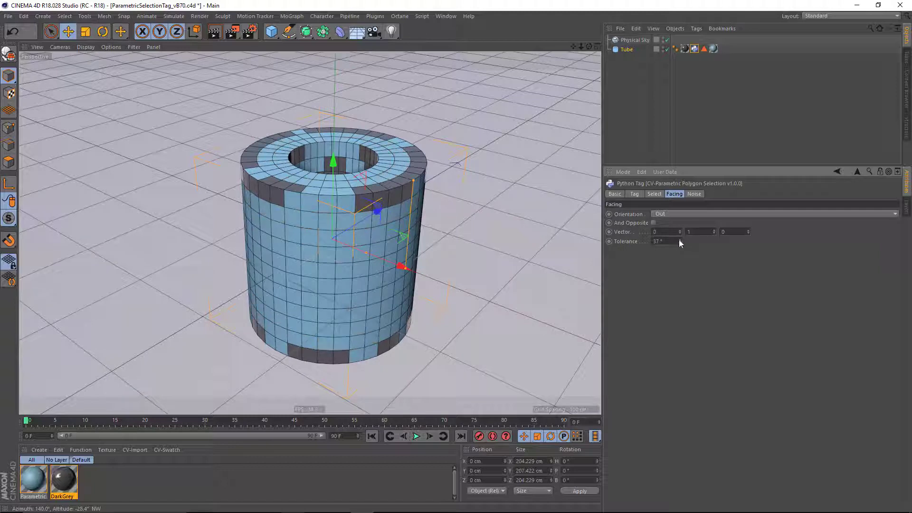
Set the polygon selection tag's output mode to Intersect and inspect how Facing and Noise combine around the Tube.
{"action": "left_click", "coordinate": [654, 194]}
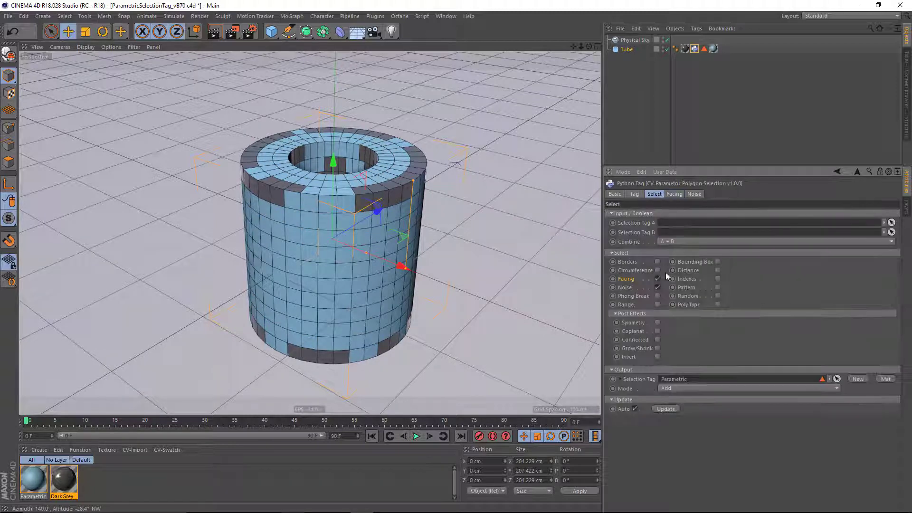
{"action": "left_click", "coordinate": [683, 388]}
{"action": "left_click", "coordinate": [675, 418]}
{"action": "left_click_drag", "start_coordinate": [416, 198], "coordinate": [352, 68], "text": "alt"}
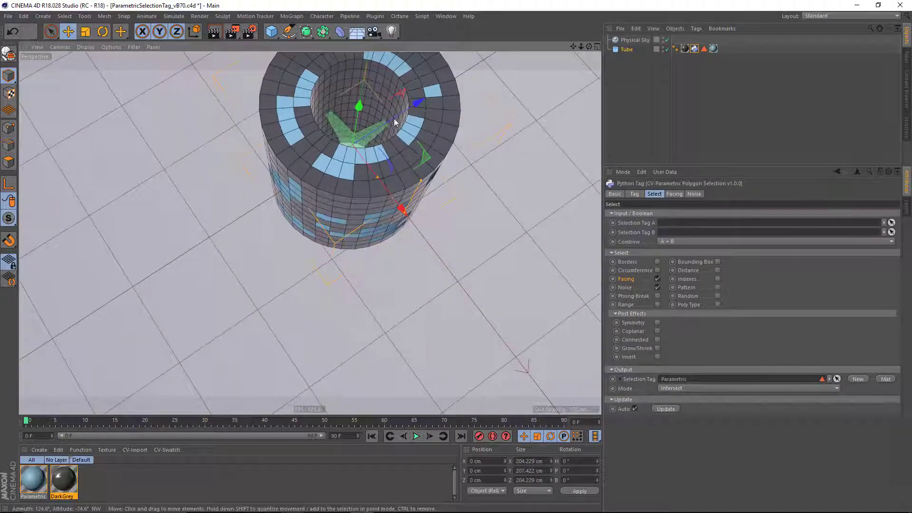
{"action": "left_click_drag", "start_coordinate": [361, 104], "coordinate": [279, 131], "text": "alt"}
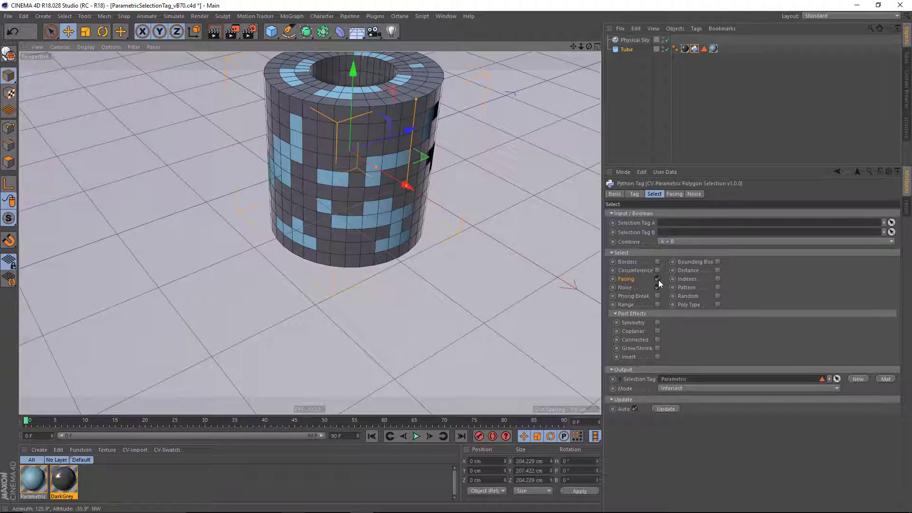
Set the polygon selection tag's output mode to Subtract and inspect the Tube's selected polygons.
{"action": "left_click", "coordinate": [658, 288]}
{"action": "left_click", "coordinate": [684, 388]}
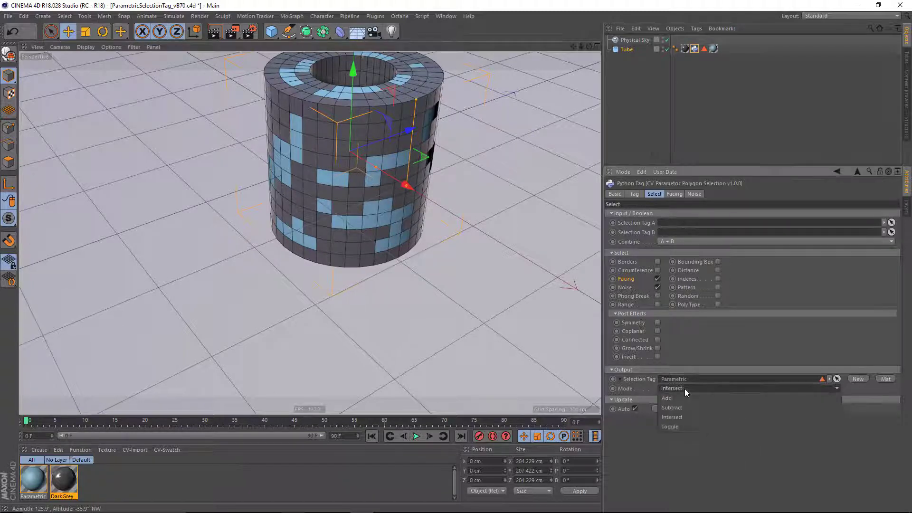
{"action": "left_click", "coordinate": [685, 407]}
{"action": "left_click_drag", "start_coordinate": [303, 178], "coordinate": [438, 214], "text": "alt"}
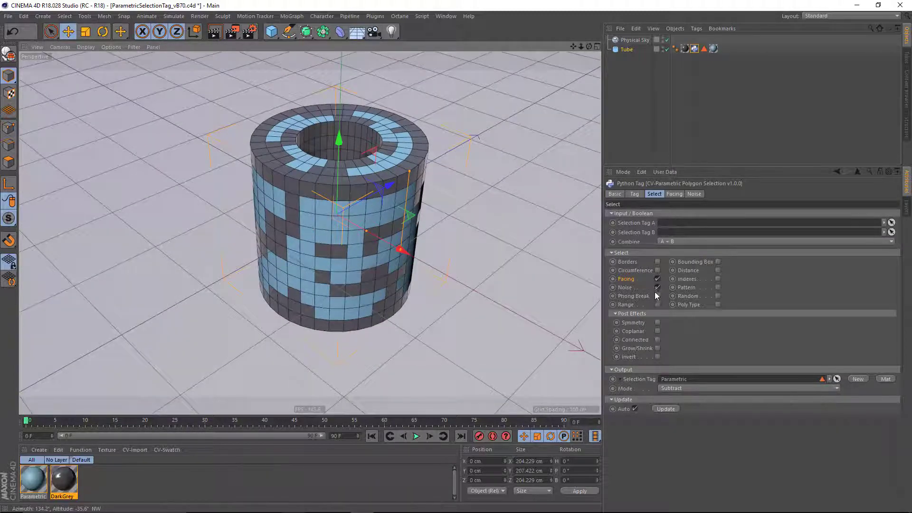
{"action": "left_click", "coordinate": [682, 388]}
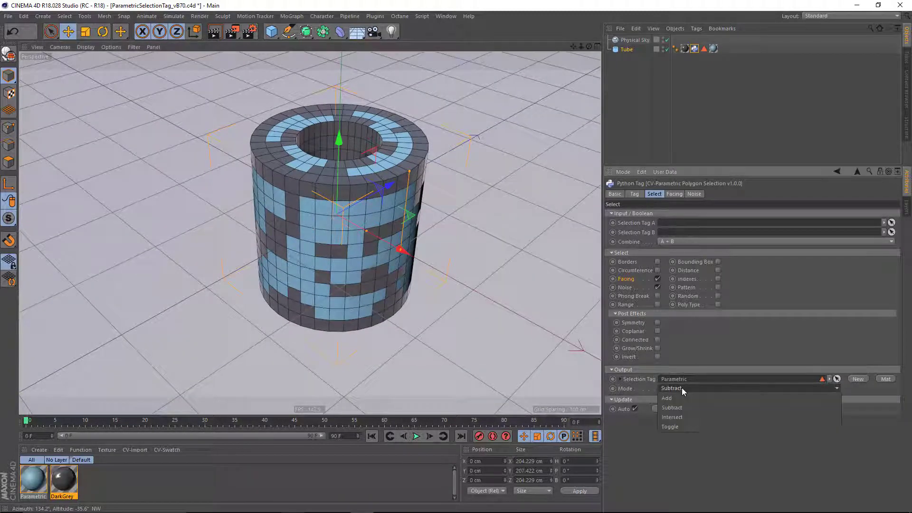
{"action": "left_click", "coordinate": [759, 297]}
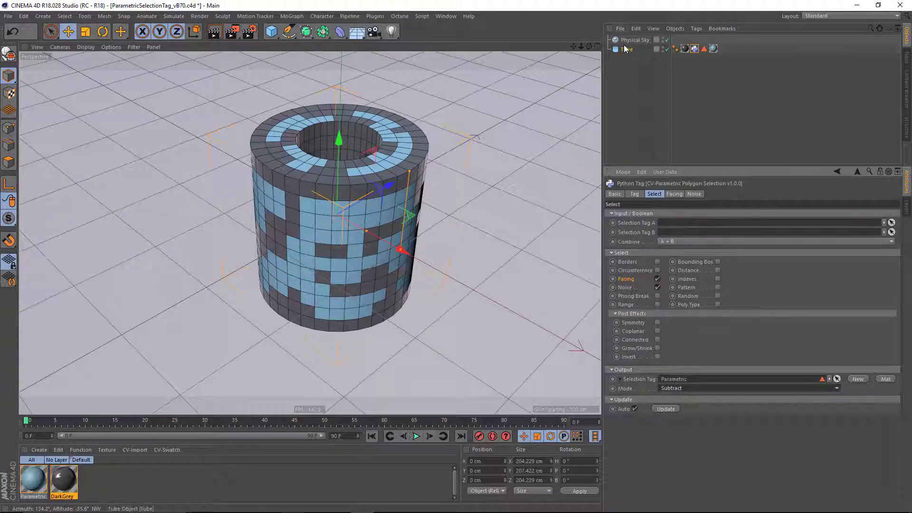
Delete the Tube's Parametric polygon selection tag and its Parametric texture tag.
{"action": "left_click", "coordinate": [704, 48]}
{"action": "key", "text": "Delete"}
{"action": "left_click", "coordinate": [705, 48]}
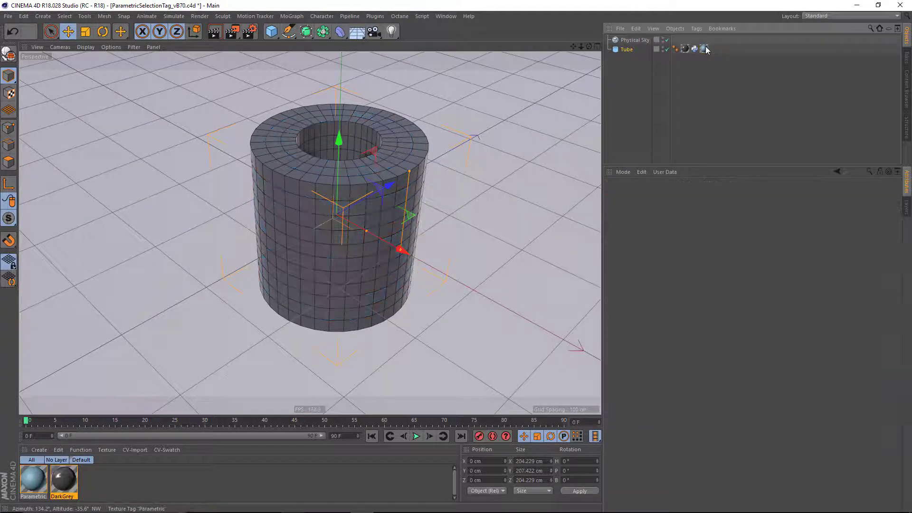
{"action": "key", "text": "Delete"}
Make the Tube editable and switch to polygon mode in the Front view.
{"action": "left_click", "coordinate": [619, 51]}
{"action": "key", "text": "c"}
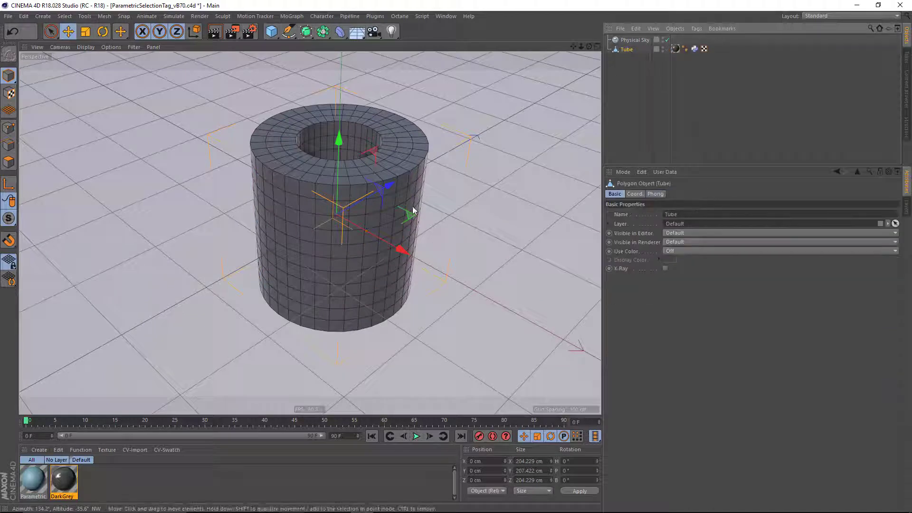
{"action": "middle_click", "coordinate": [539, 201]}
{"action": "middle_click", "coordinate": [489, 322]}
{"action": "left_click", "coordinate": [9, 162]}
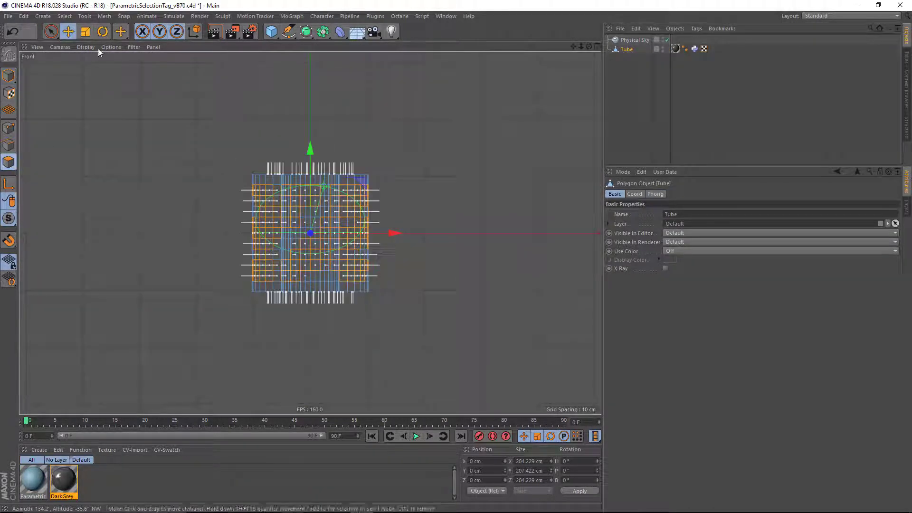
Activate Rectangle Selection and turn off automatic updating in the Tube's CV-Parametric Polygon Selection tag.
{"action": "mouse_move", "coordinate": [51, 31]}
{"action": "left_mouse_down"}
{"action": "mouse_move", "coordinate": [127, 61]}
{"action": "mouse_move", "coordinate": [115, 61]}
{"action": "left_mouse_up"}
{"action": "left_click_drag", "start_coordinate": [161, 114], "coordinate": [332, 251]}
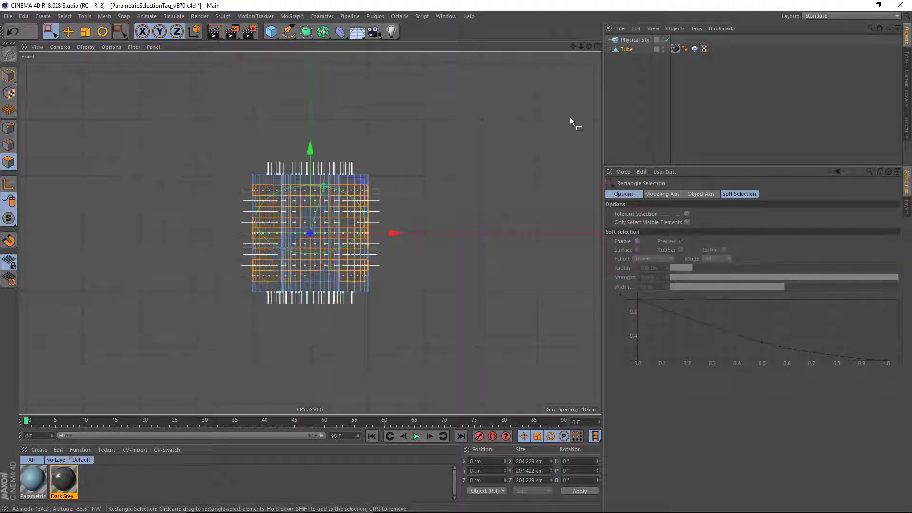
{"action": "left_click", "coordinate": [694, 49]}
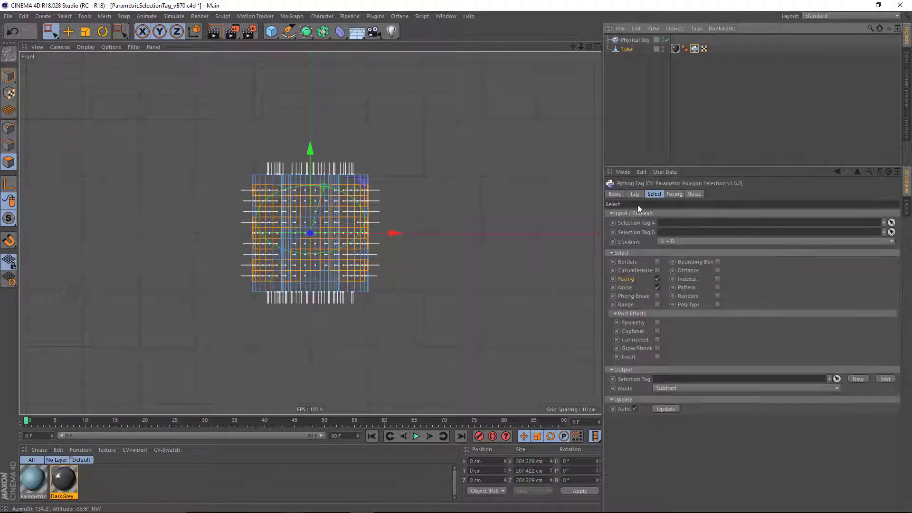
{"action": "left_click", "coordinate": [635, 408]}
Rectangle-select the Tube's upper-left polygons in the Front view and store them in a polygon selection tag named A.
{"action": "left_click_drag", "start_coordinate": [154, 108], "coordinate": [327, 243]}
{"action": "left_click_drag", "start_coordinate": [186, 106], "coordinate": [336, 271]}
{"action": "left_click", "coordinate": [64, 15]}
{"action": "left_click", "coordinate": [126, 261]}
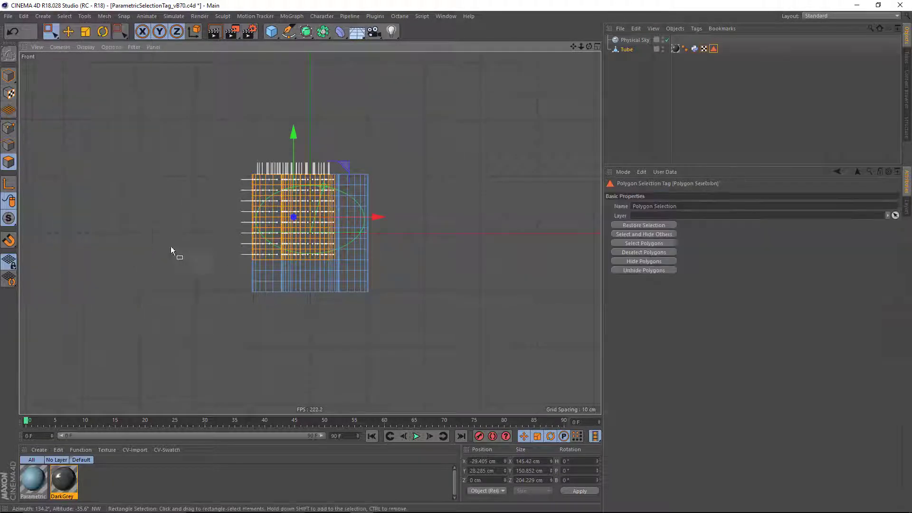
{"action": "left_click", "coordinate": [684, 207]}
{"action": "type", "text": "A"}
{"action": "left_click", "coordinate": [734, 48]}
Rectangle-select the Tube's lower-right polygons in the Front view and store them in a second polygon selection tag named B.
{"action": "left_click", "coordinate": [631, 50]}
{"action": "left_click_drag", "start_coordinate": [445, 324], "coordinate": [280, 251]}
{"action": "left_click", "coordinate": [64, 16]}
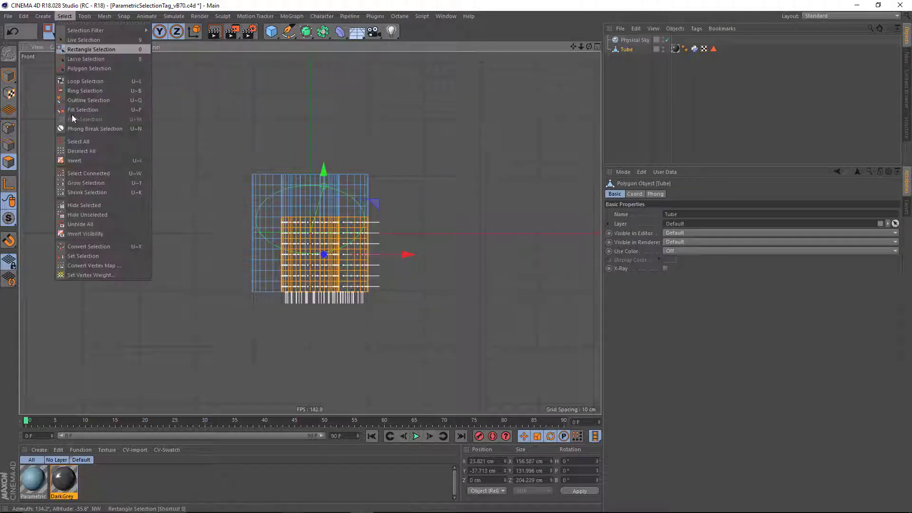
{"action": "left_click", "coordinate": [83, 256]}
{"action": "left_click", "coordinate": [708, 206]}
{"action": "type", "text": "B"}
Place the parametric selection tag after the A and B tags and link them as its Selection Tag A and Selection Tag B.
{"action": "left_click", "coordinate": [694, 48]}
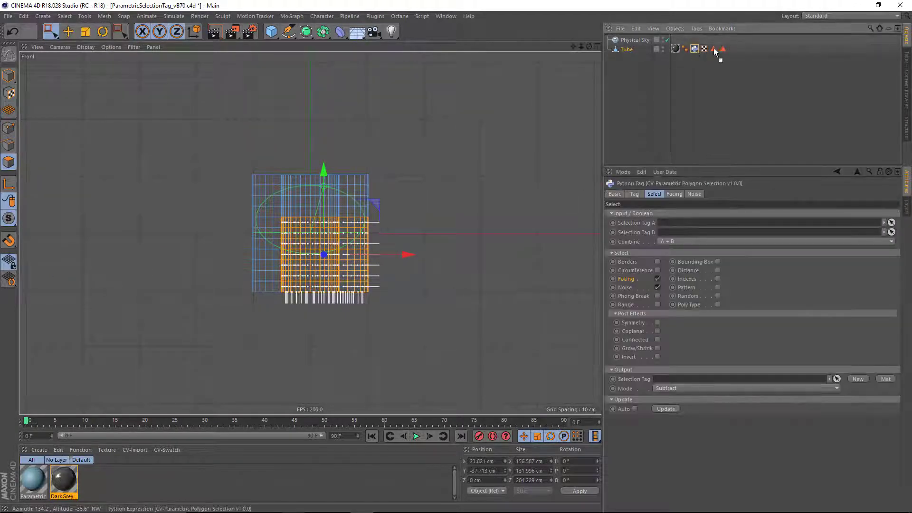
{"action": "left_click_drag", "start_coordinate": [717, 52], "coordinate": [731, 48]}
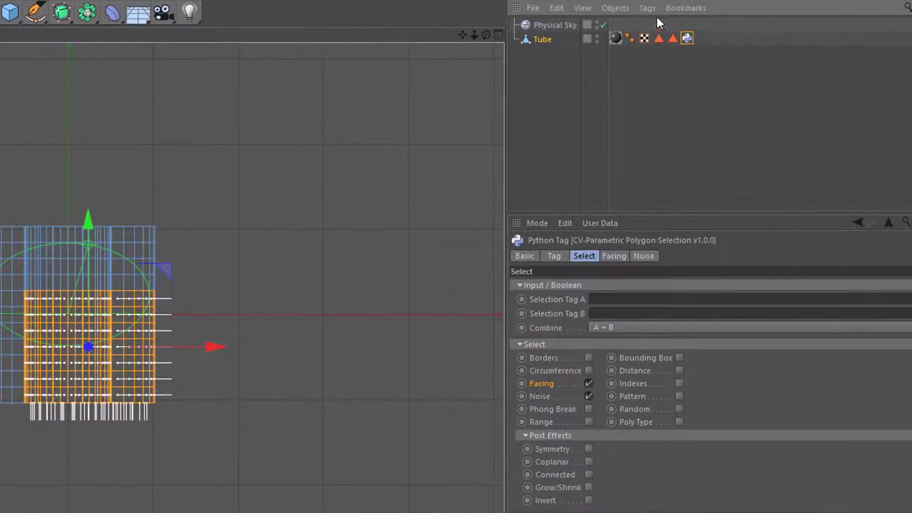
{"action": "left_click_drag", "start_coordinate": [658, 38], "coordinate": [618, 299]}
{"action": "left_click_drag", "start_coordinate": [673, 38], "coordinate": [621, 315]}
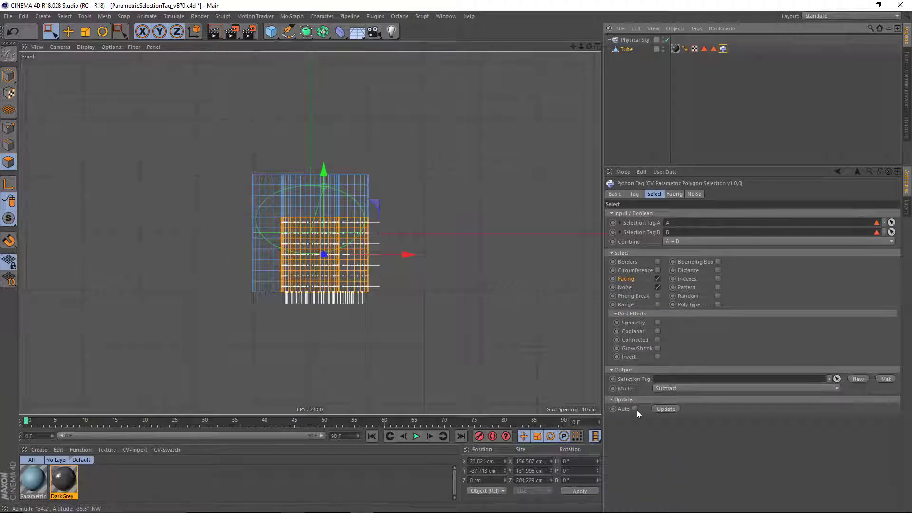
Turn on automatic updating of the parametric selection tag and show the Tube in the Perspective view.
{"action": "left_click", "coordinate": [635, 409]}
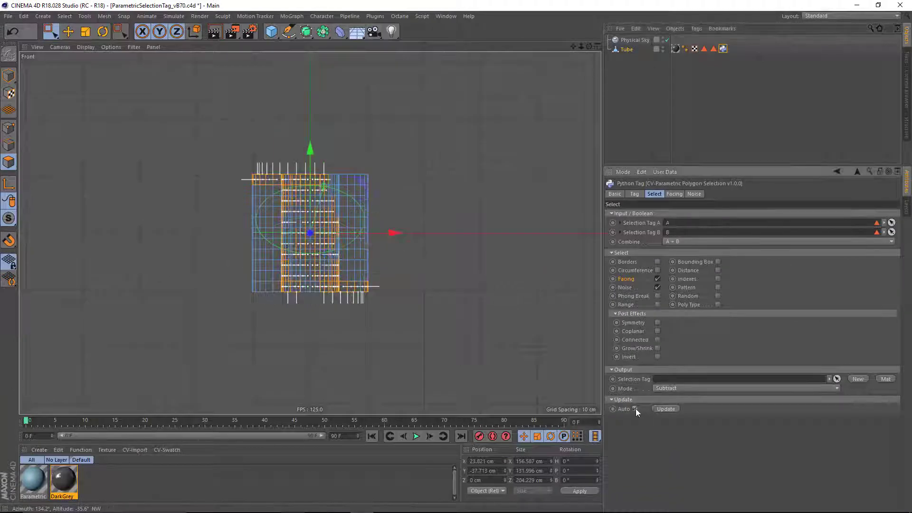
{"action": "middle_click", "coordinate": [276, 215]}
{"action": "middle_click", "coordinate": [168, 139]}
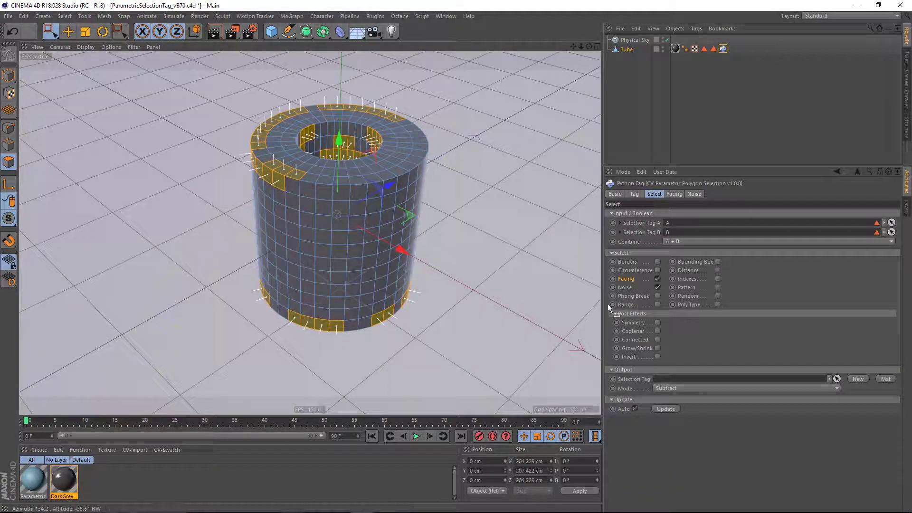
Turn off the Facing and Noise selections and set the tag's output mode to Add.
{"action": "left_click", "coordinate": [657, 278]}
{"action": "left_click", "coordinate": [658, 287]}
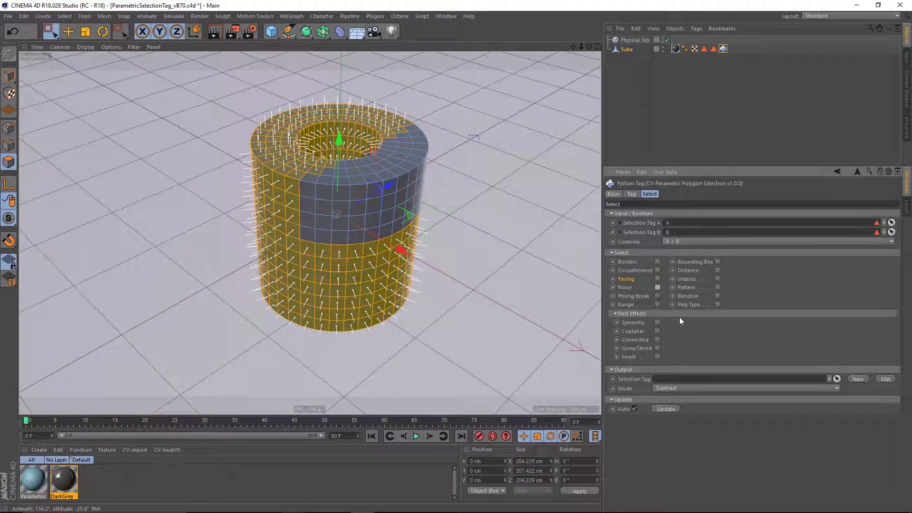
{"action": "left_click", "coordinate": [674, 388]}
{"action": "left_click", "coordinate": [664, 398]}
{"action": "left_click_drag", "start_coordinate": [425, 302], "coordinate": [456, 285], "text": "alt"}
Try the A - B and A Intersect B combinations for the two linked selection tags.
{"action": "left_click", "coordinate": [671, 237]}
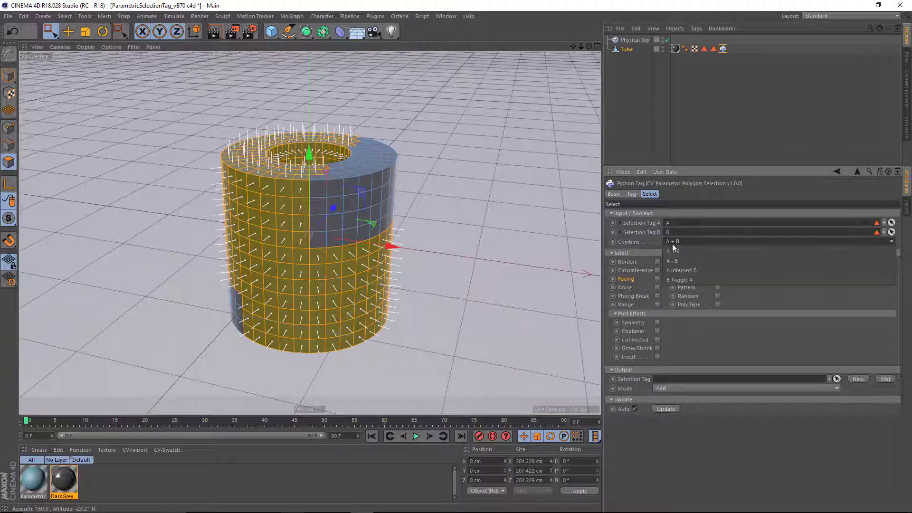
{"action": "left_click", "coordinate": [680, 259]}
{"action": "left_click", "coordinate": [676, 243]}
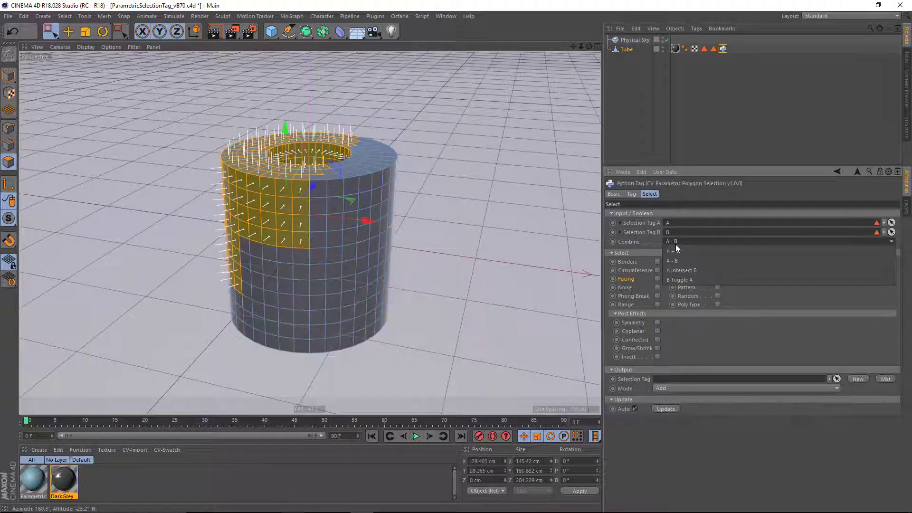
{"action": "left_click", "coordinate": [682, 270]}
Set the combination of the two linked selection tags to B Toggle A and inspect the Tube.
{"action": "left_click", "coordinate": [675, 241]}
{"action": "left_click", "coordinate": [682, 280]}
{"action": "left_click_drag", "start_coordinate": [298, 212], "coordinate": [291, 233], "text": "alt"}
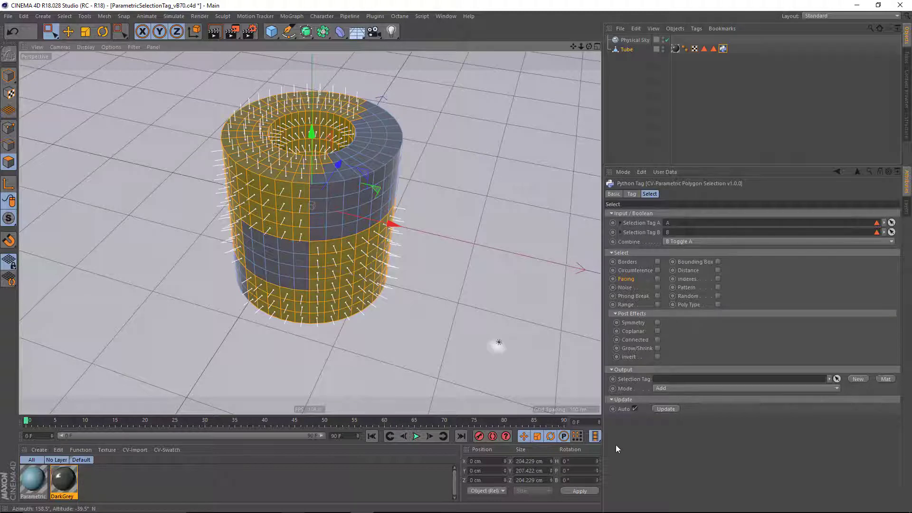
Examine the toggled selection up close, and turn off the parametric selection tag's automatic updating.
{"action": "left_click", "coordinate": [629, 402]}
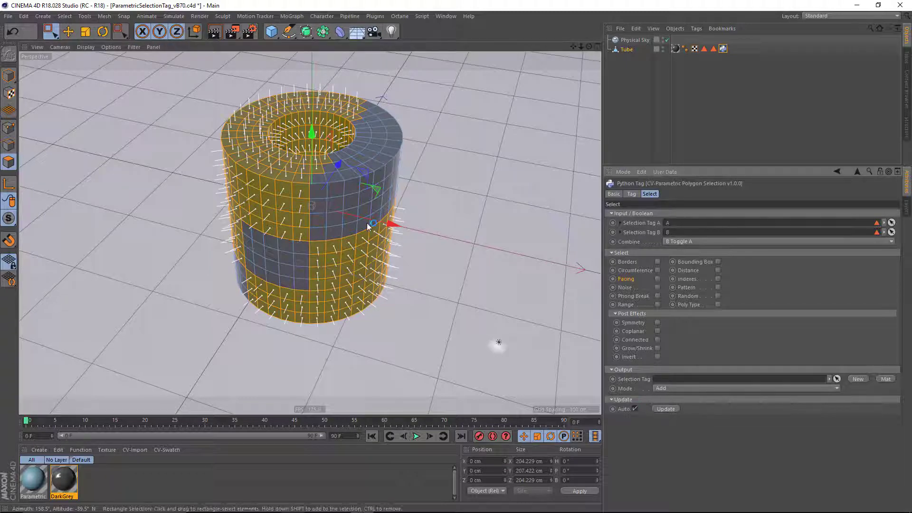
{"action": "left_click_drag", "start_coordinate": [231, 241], "coordinate": [229, 218], "text": "alt"}
{"action": "right_click_drag", "start_coordinate": [230, 219], "coordinate": [281, 218], "text": "alt"}
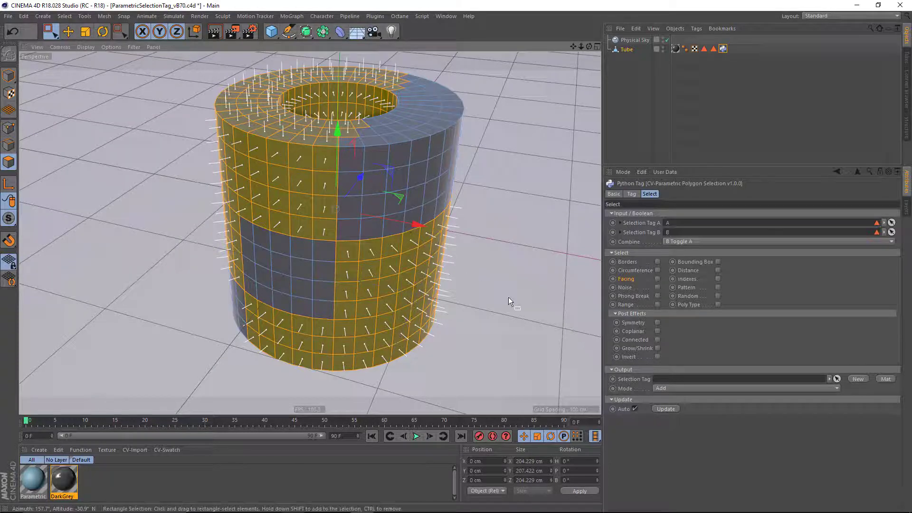
{"action": "left_click", "coordinate": [635, 409]}
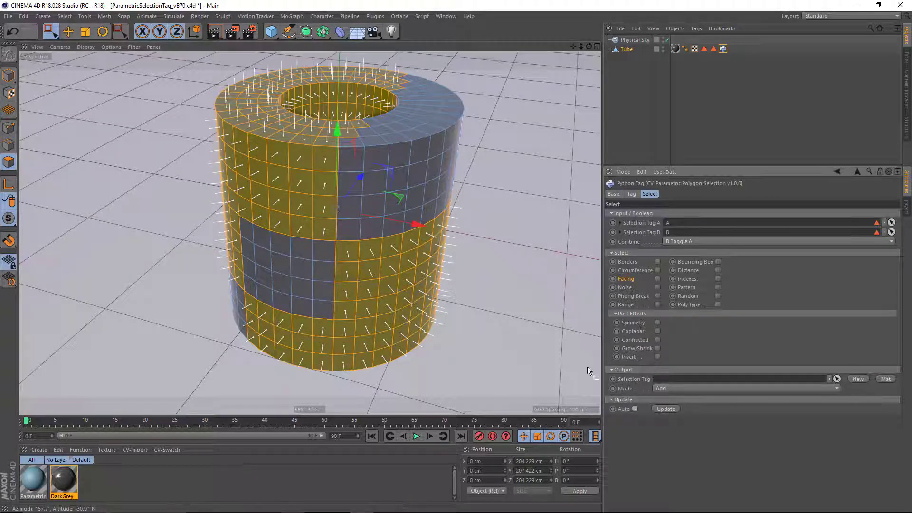